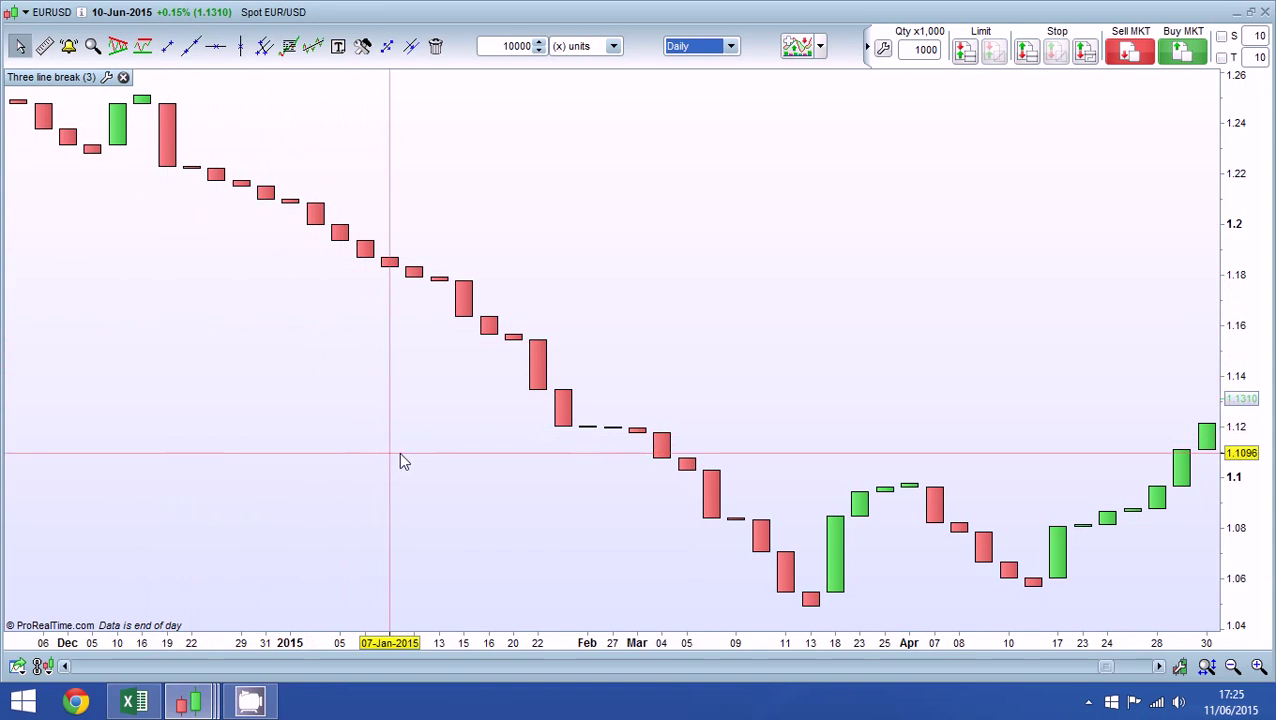
# Examine the daily EUR/USD three line break chart, extending the visible history back to about May 2014
pyautogui.moveTo(400, 455)
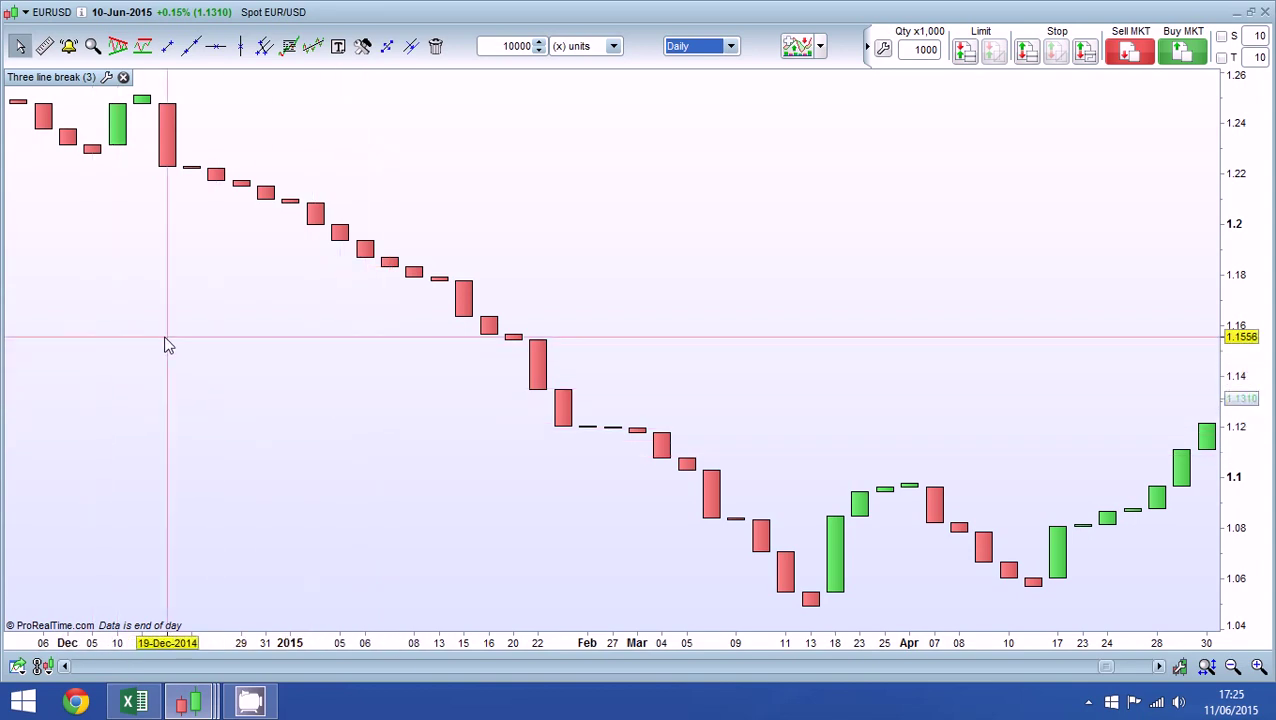
pyautogui.moveTo(168, 345)
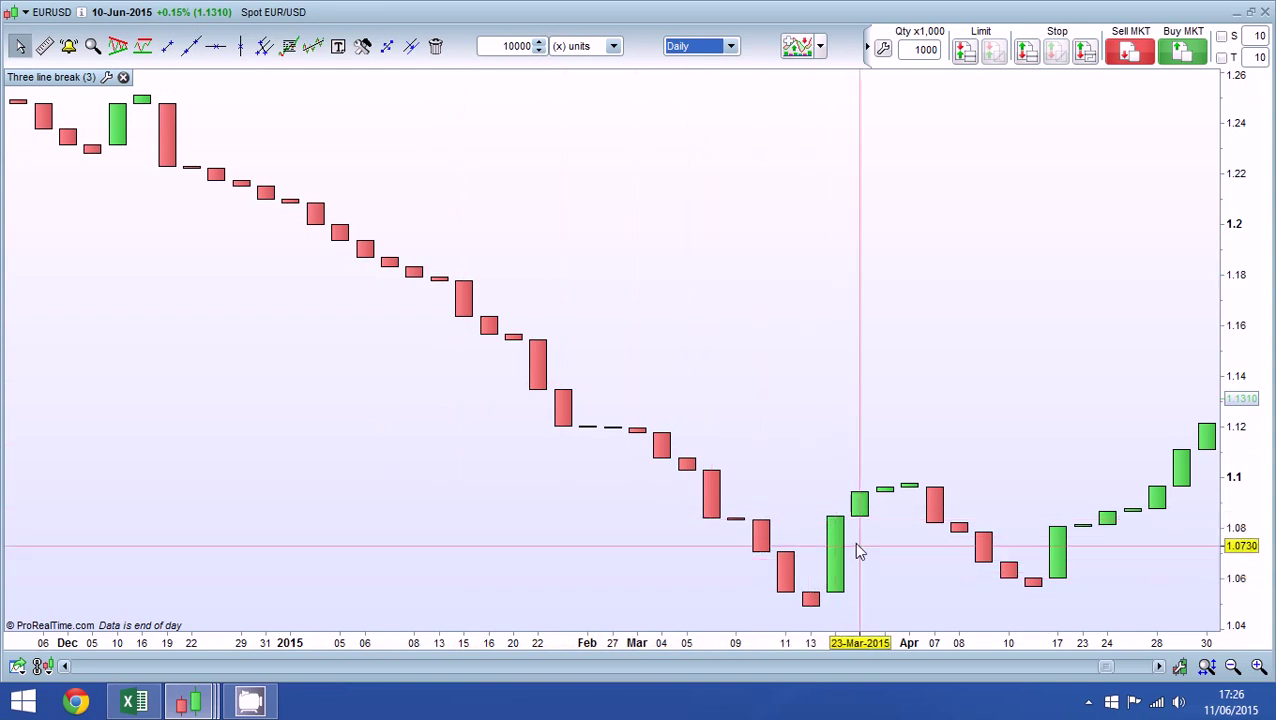
pyautogui.moveTo(818, 393)
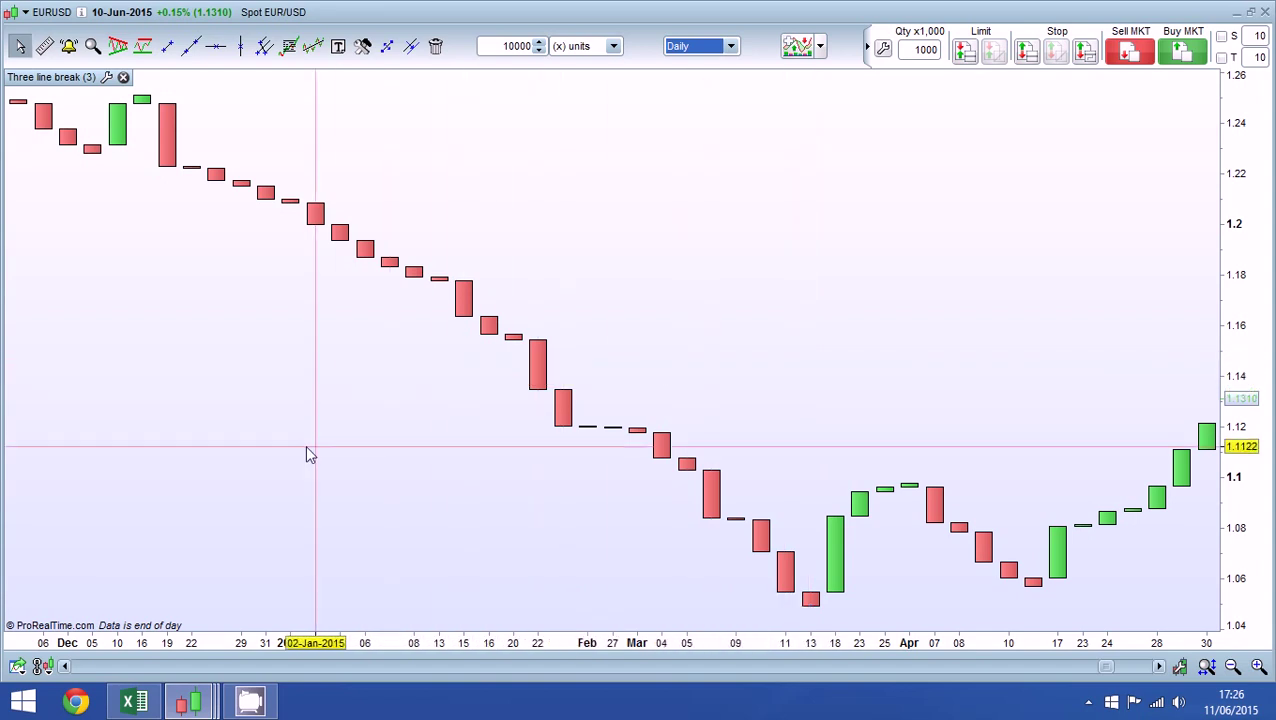
pyautogui.moveTo(599, 200)
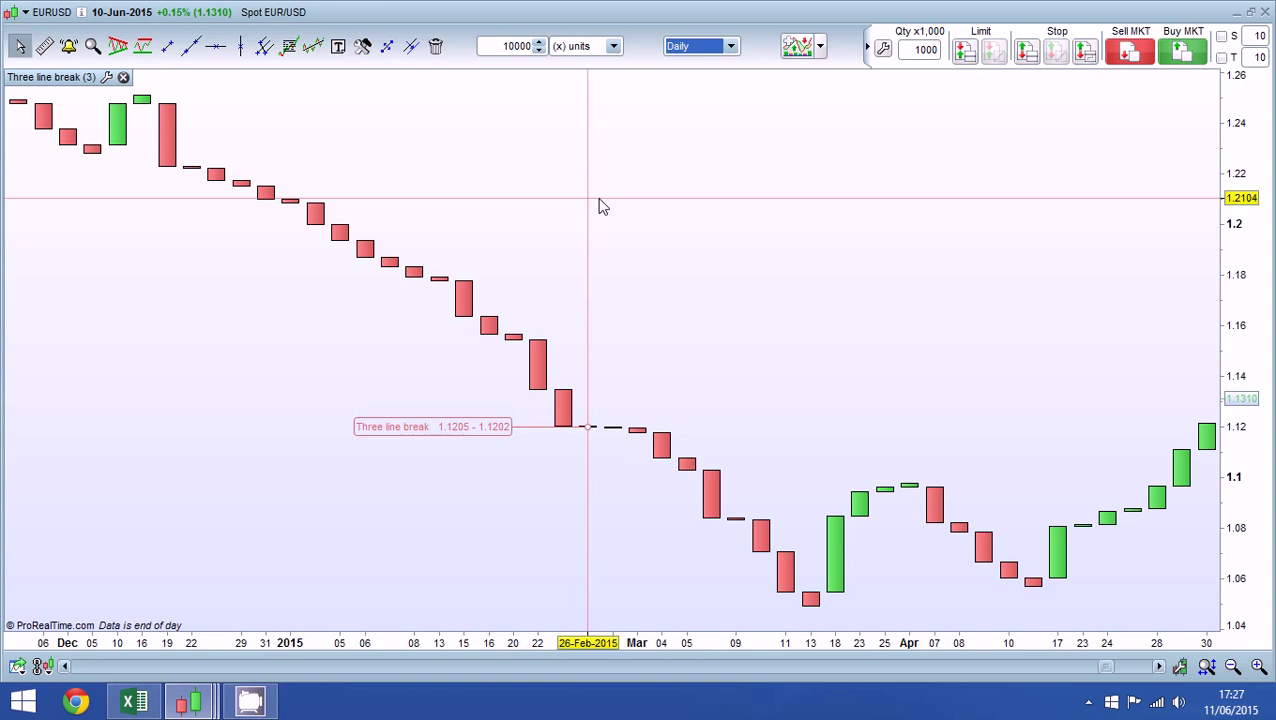
pyautogui.scroll(-4, 546, 275)
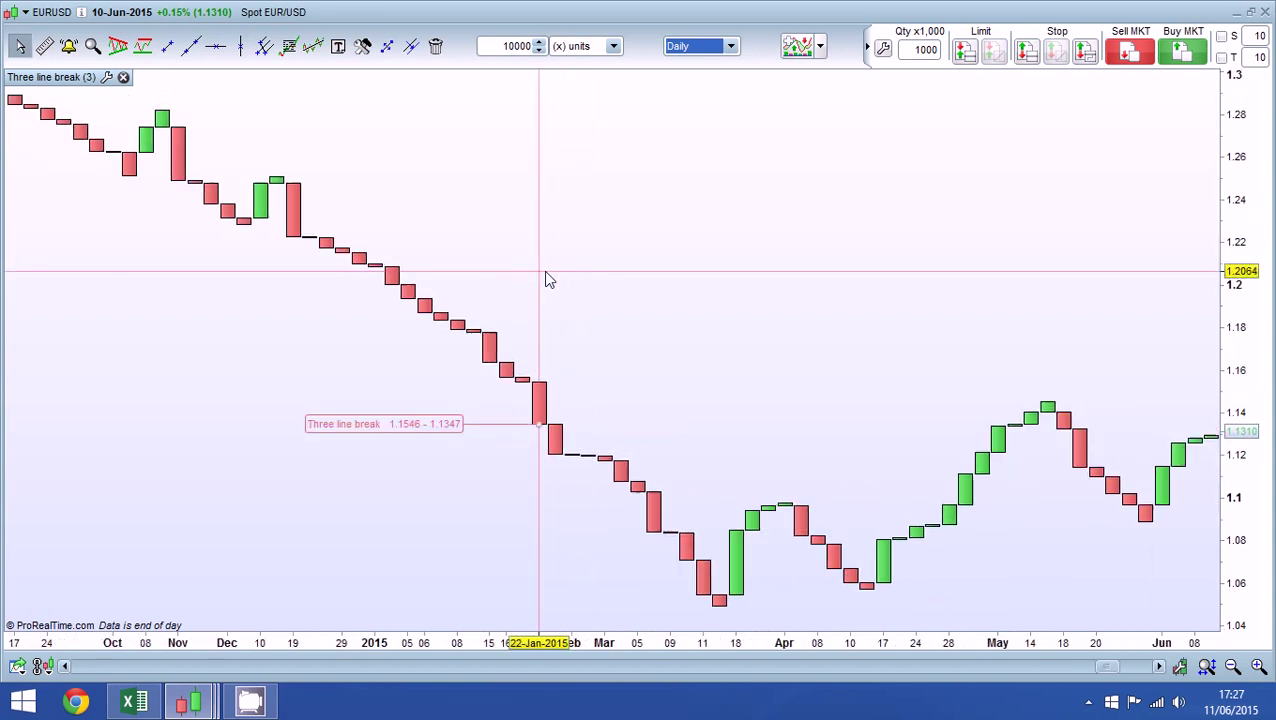
pyautogui.scroll(-2, 546, 273)
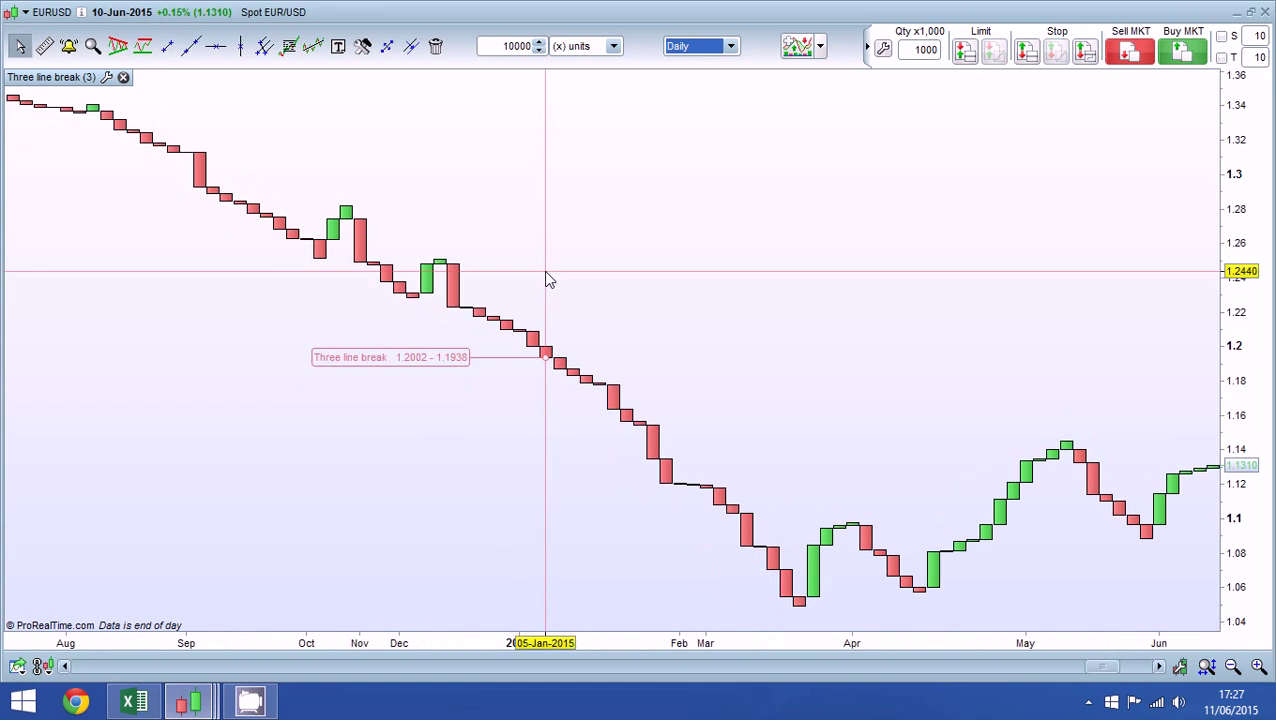
pyautogui.scroll(-1, 547, 278)
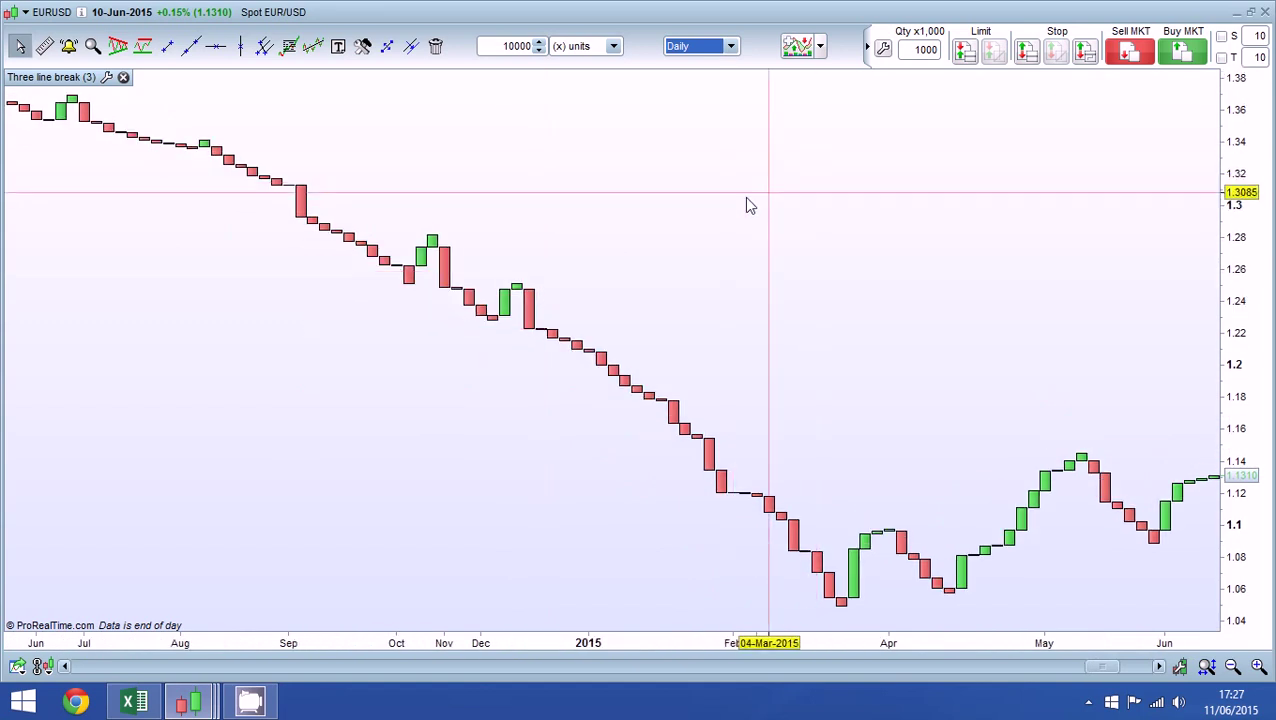
pyautogui.scroll(-1, 109, 178)
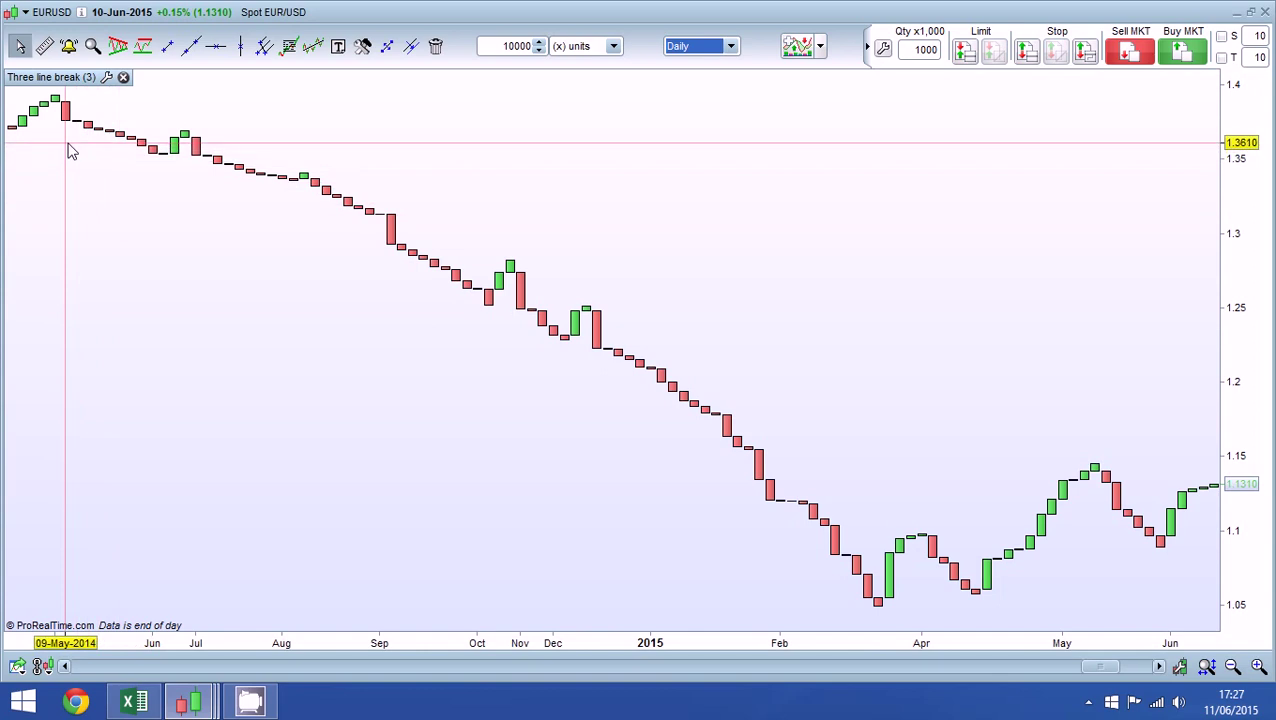
# Examine the down and up lines and the reversals across the EUR/USD three line break chart from May 2014 to June 2015
pyautogui.moveTo(751, 140)
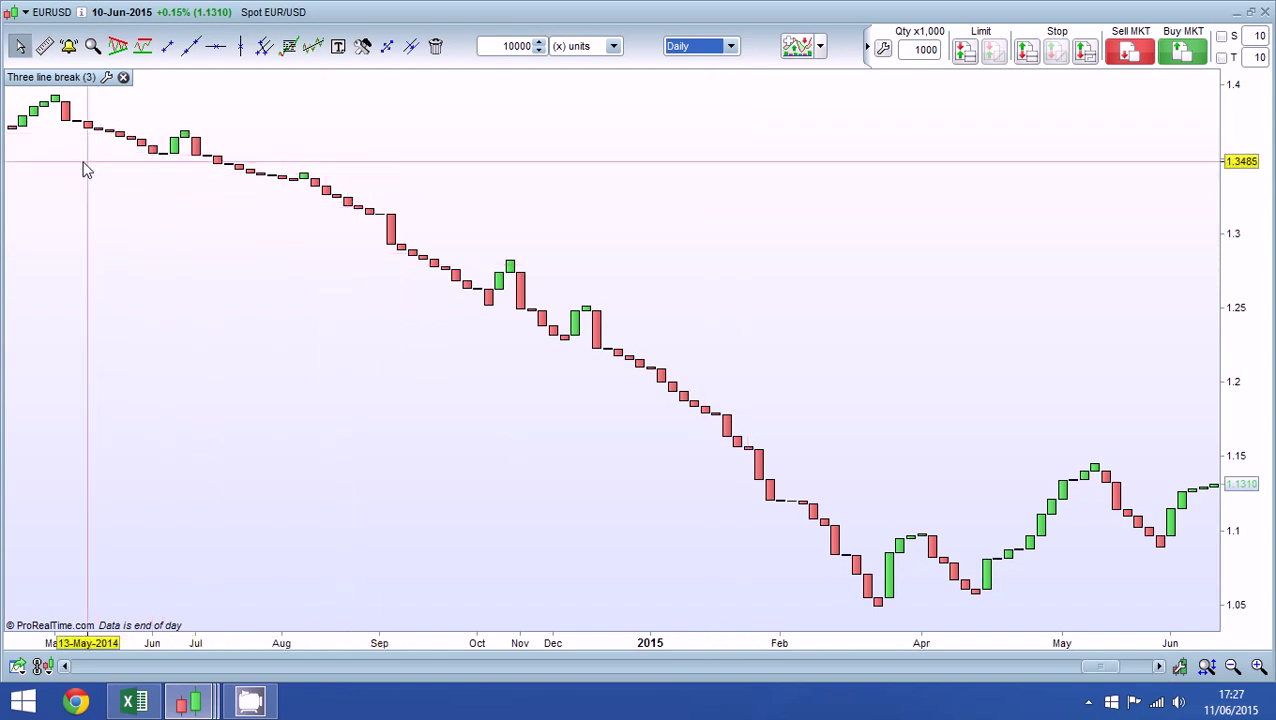
pyautogui.moveTo(86, 170)
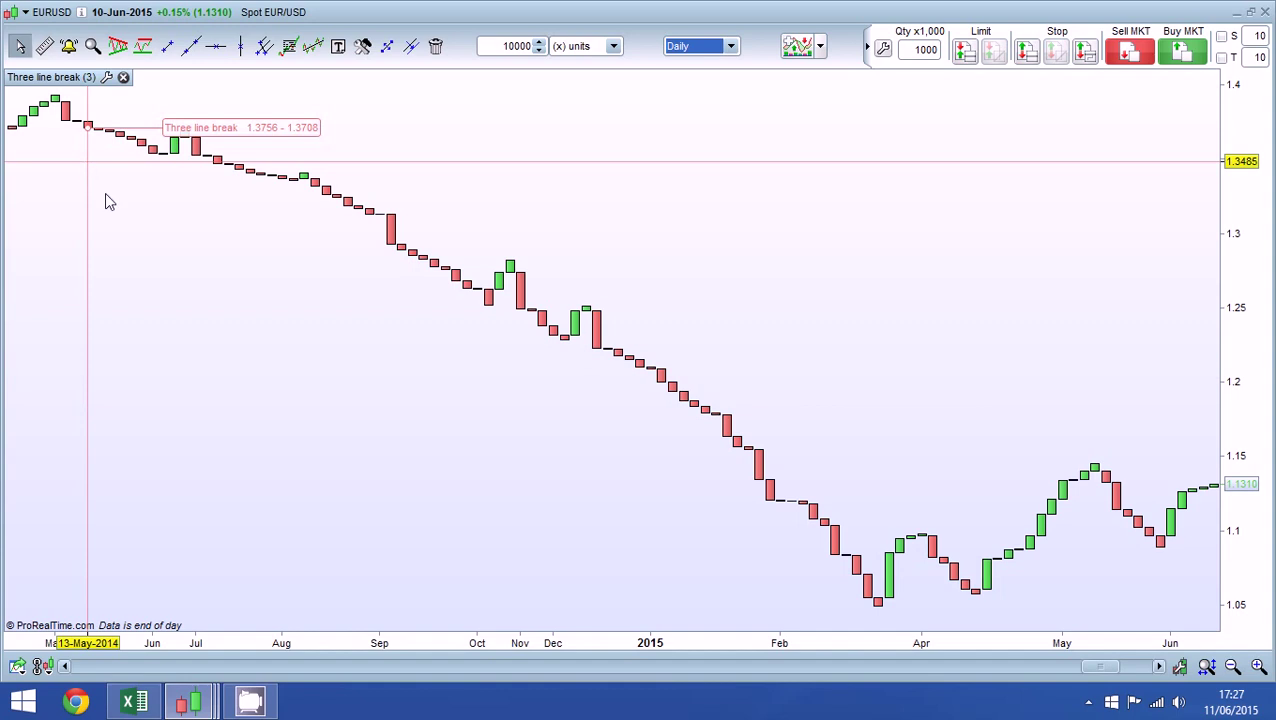
pyautogui.moveTo(164, 242)
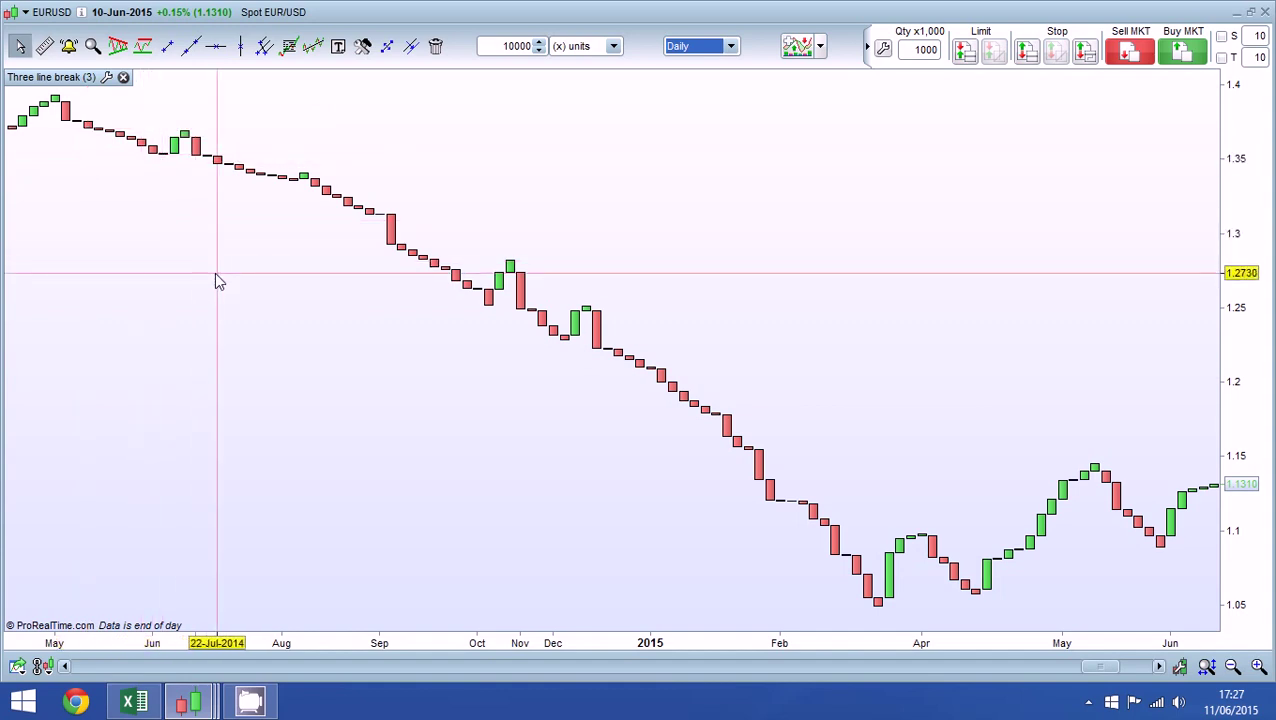
pyautogui.moveTo(215, 276)
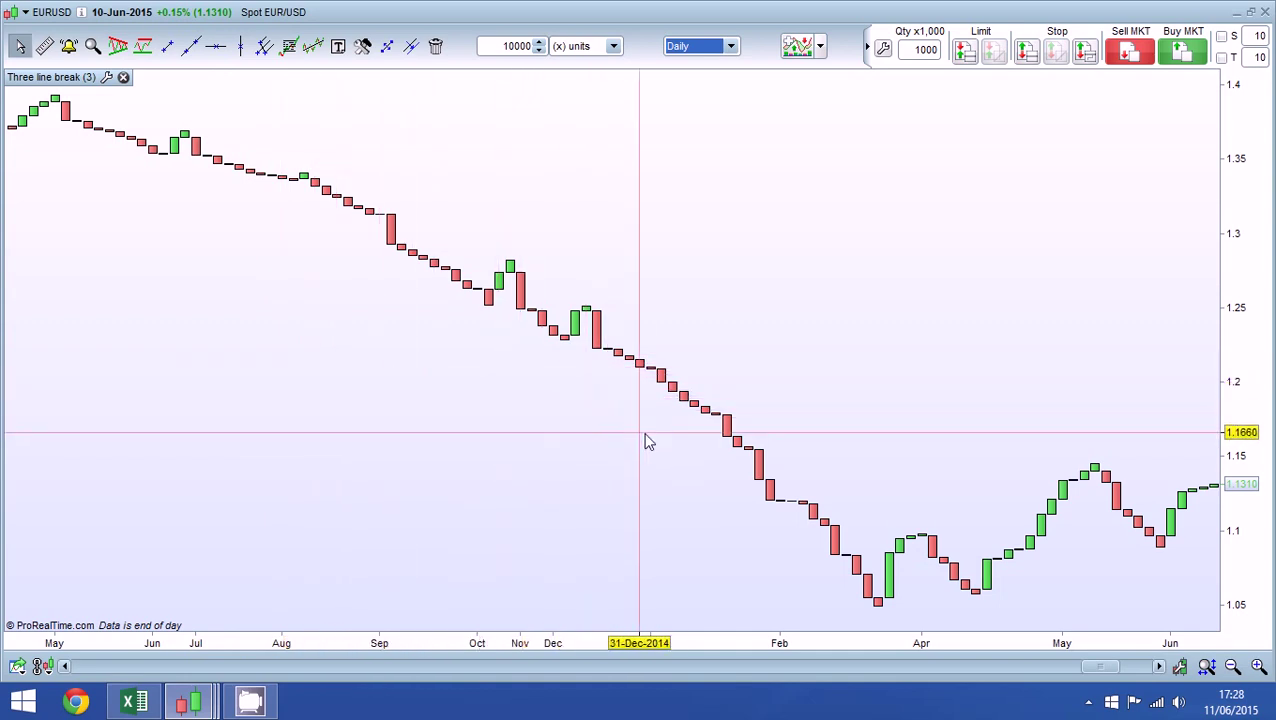
pyautogui.moveTo(650, 443)
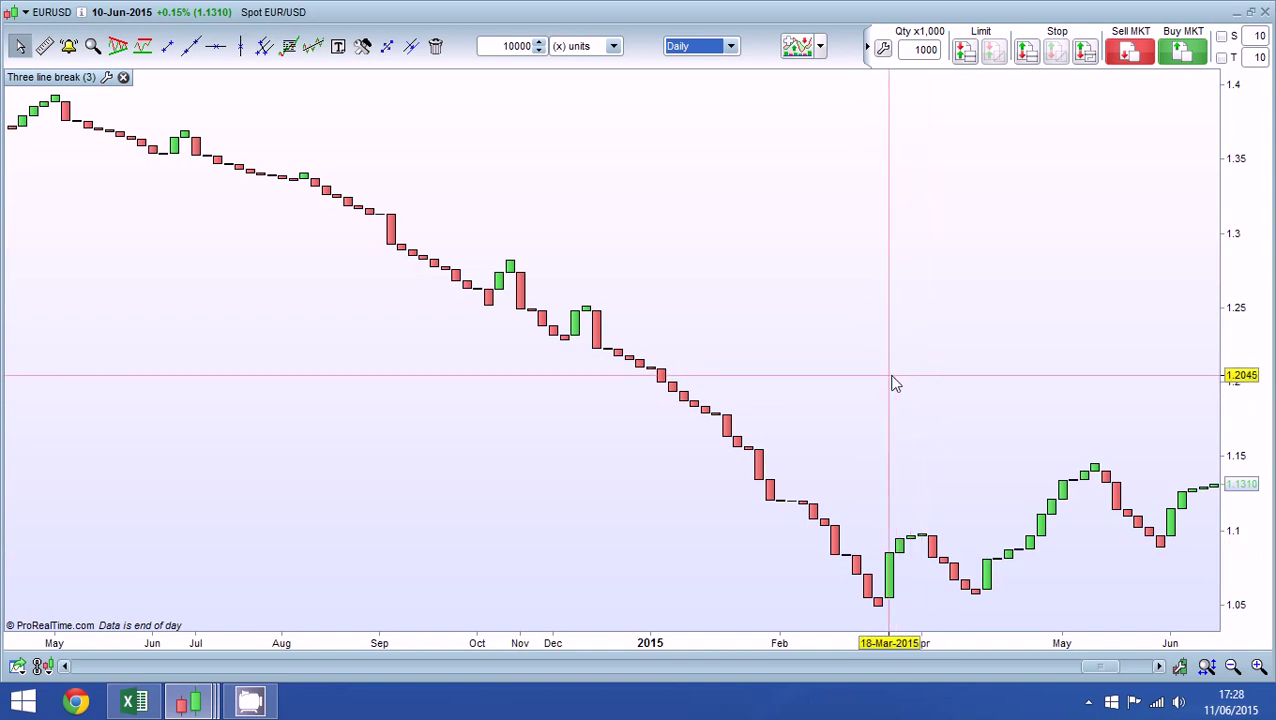
pyautogui.moveTo(895, 383)
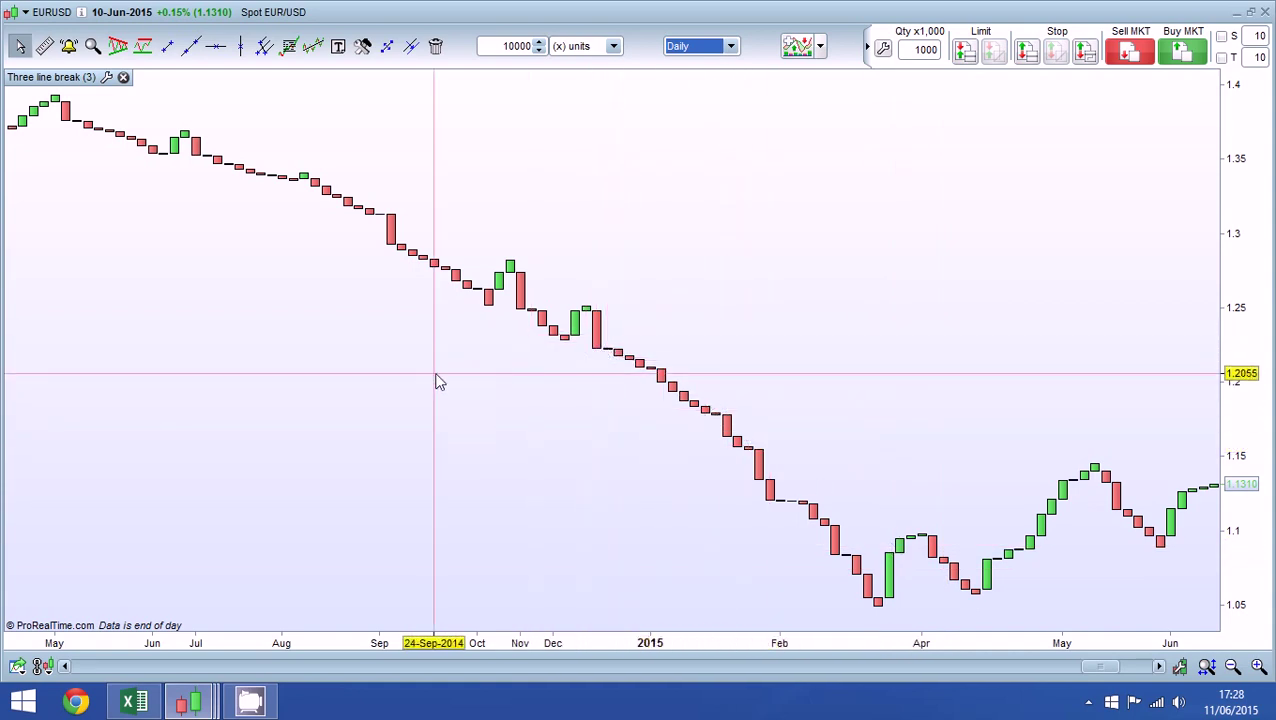
pyautogui.moveTo(437, 381)
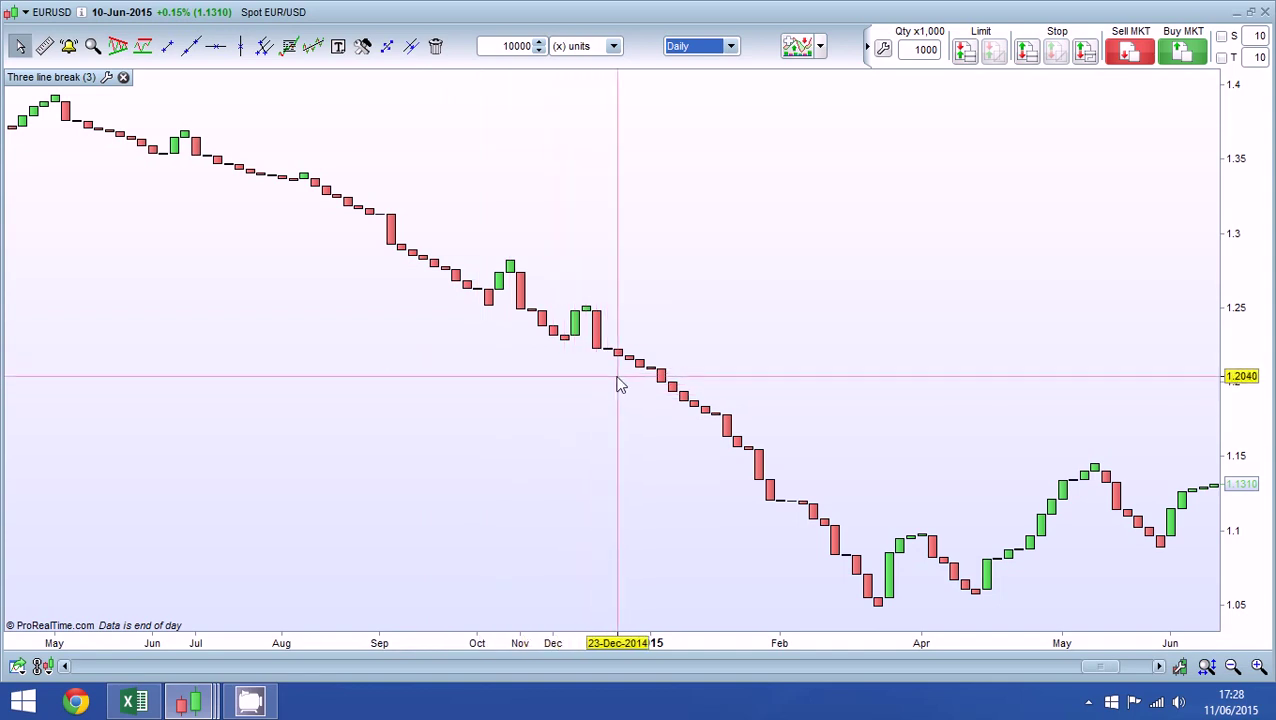
pyautogui.moveTo(620, 384)
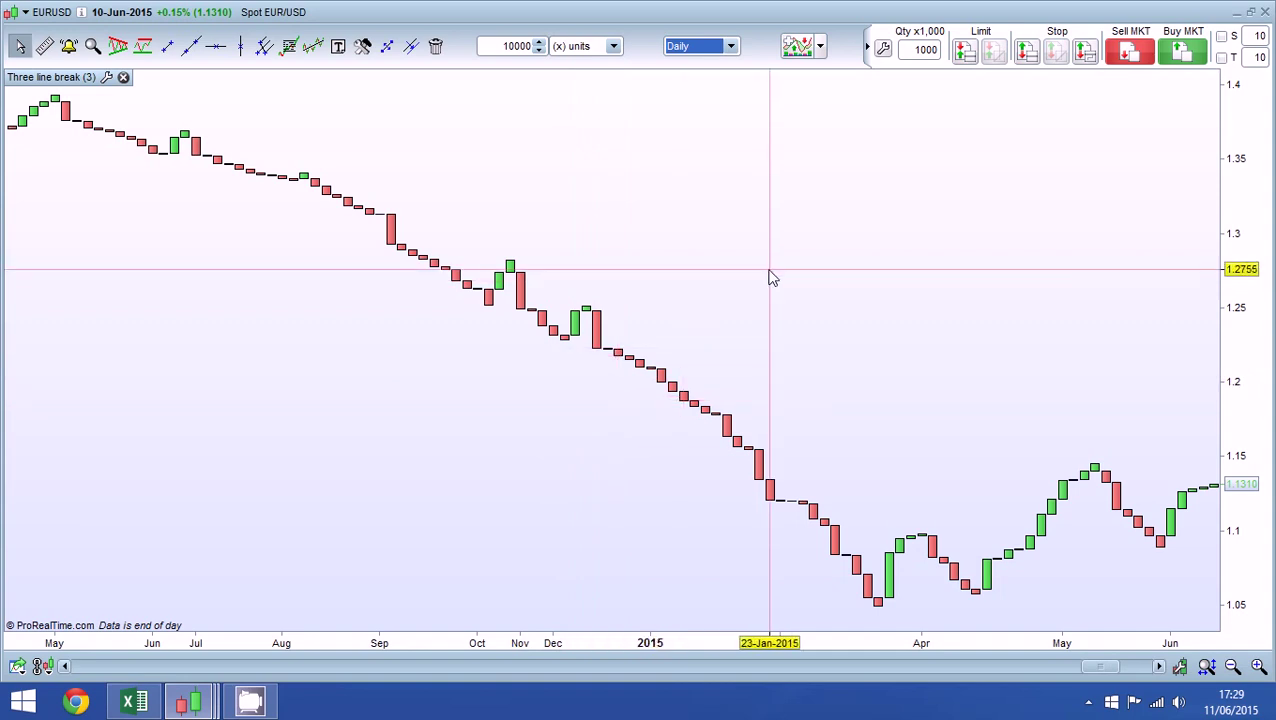
pyautogui.moveTo(770, 277)
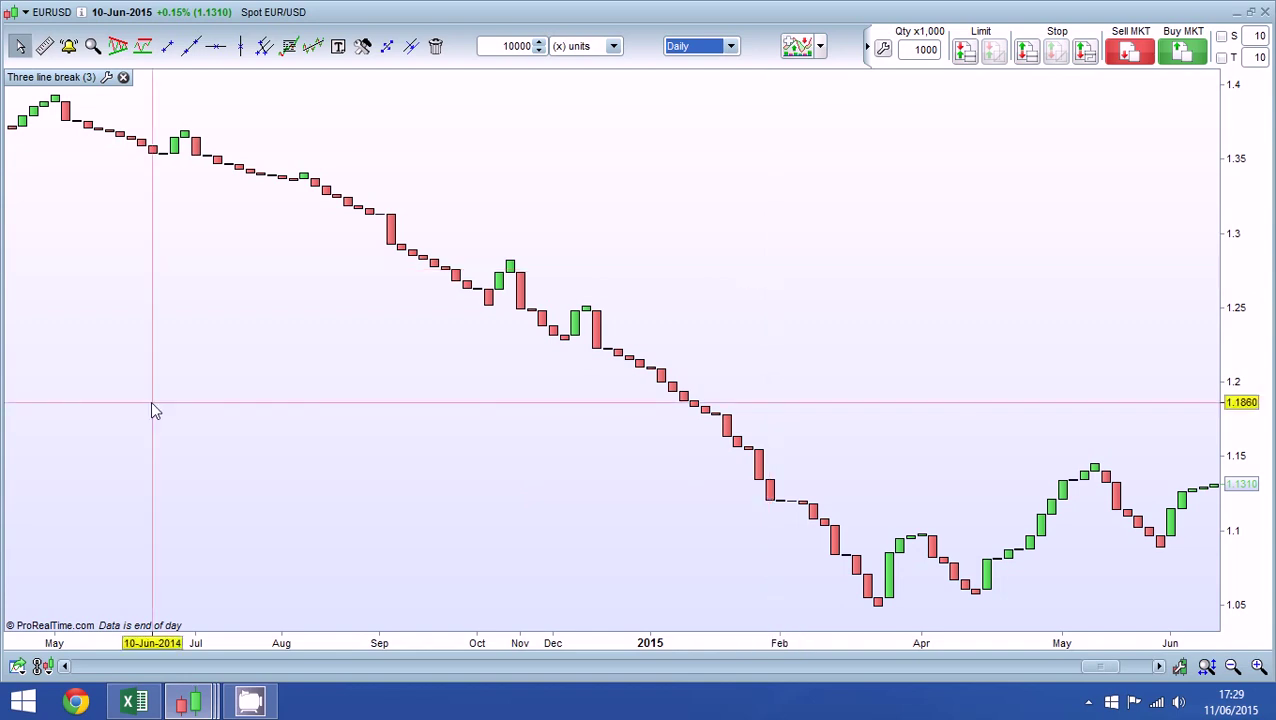
pyautogui.moveTo(152, 404)
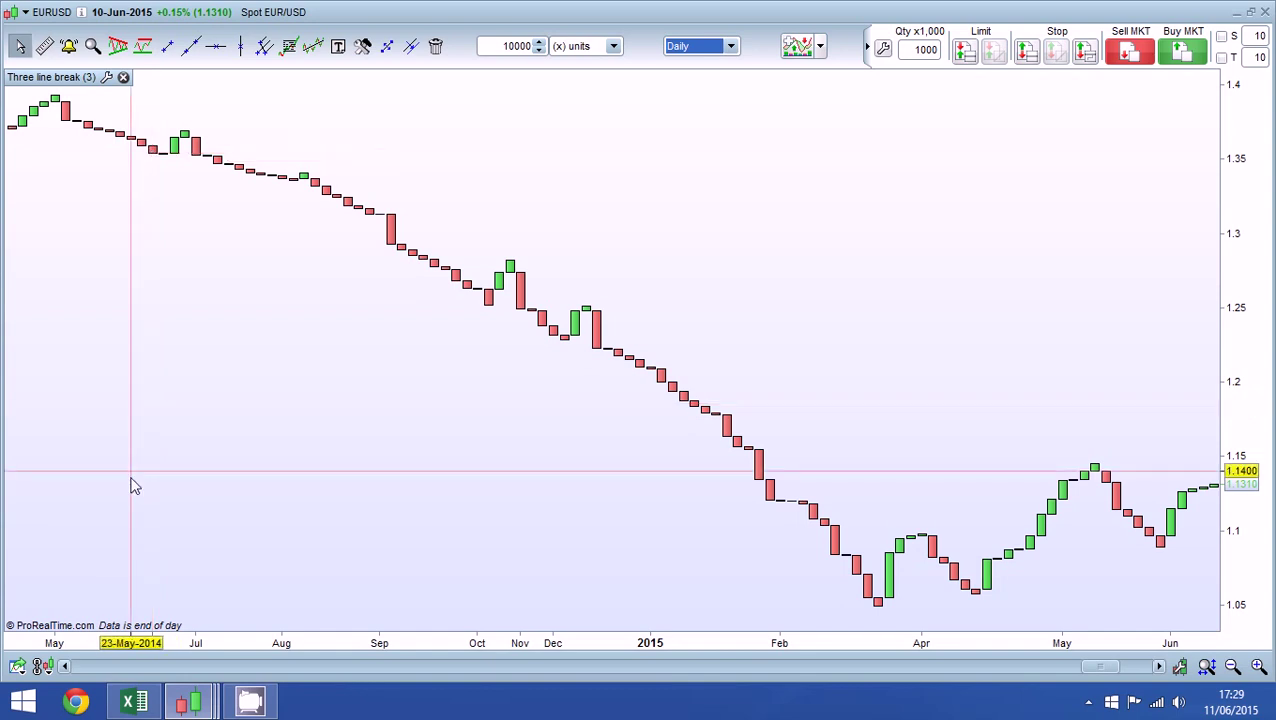
# Switch to the 3 Line Break Chart workbook in Excel and clear the conditional formatting rules from the Line 1 columns K and L
pyautogui.click(134, 703)
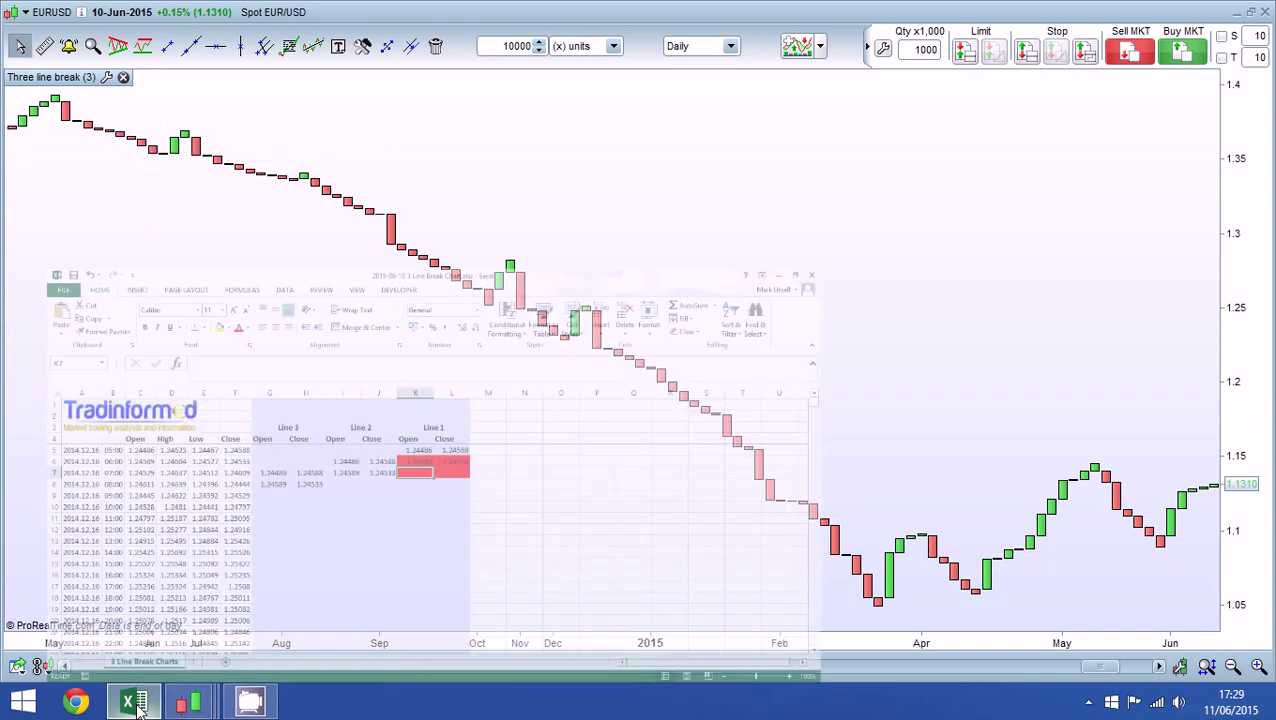
pyautogui.moveTo(613, 213); pyautogui.dragTo(667, 208)
pyautogui.click(779, 106)
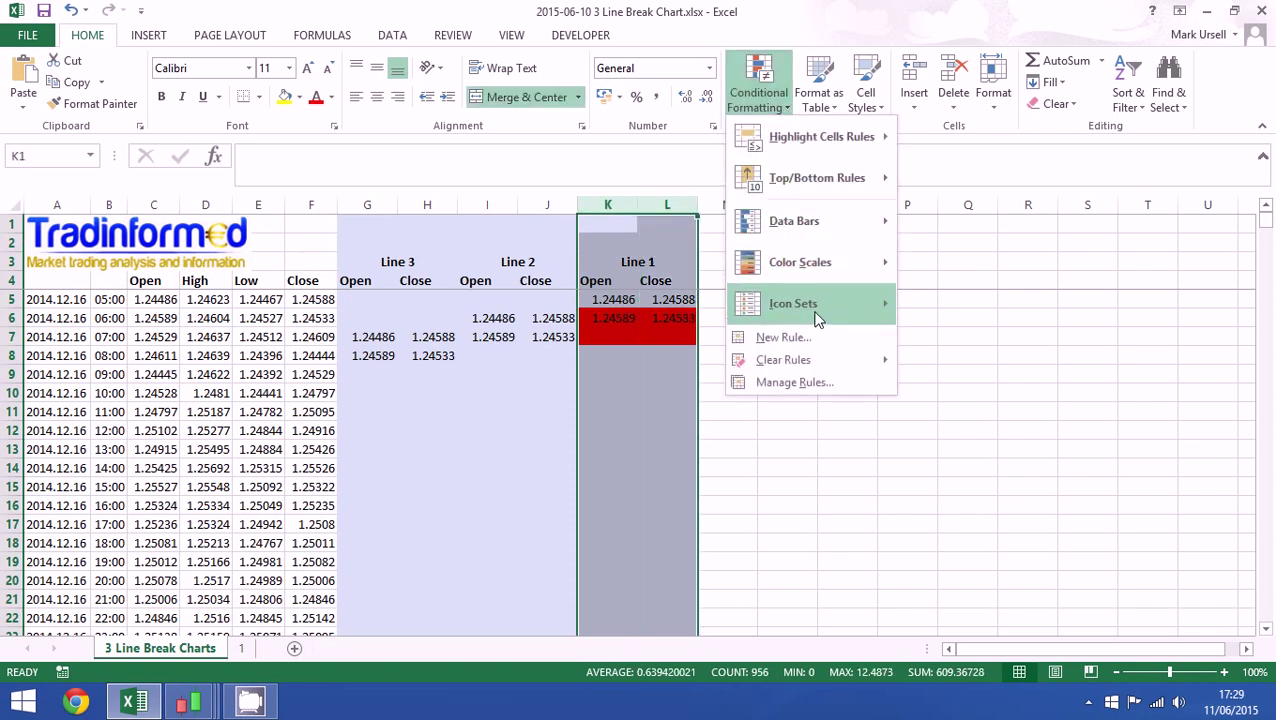
pyautogui.moveTo(815, 360)
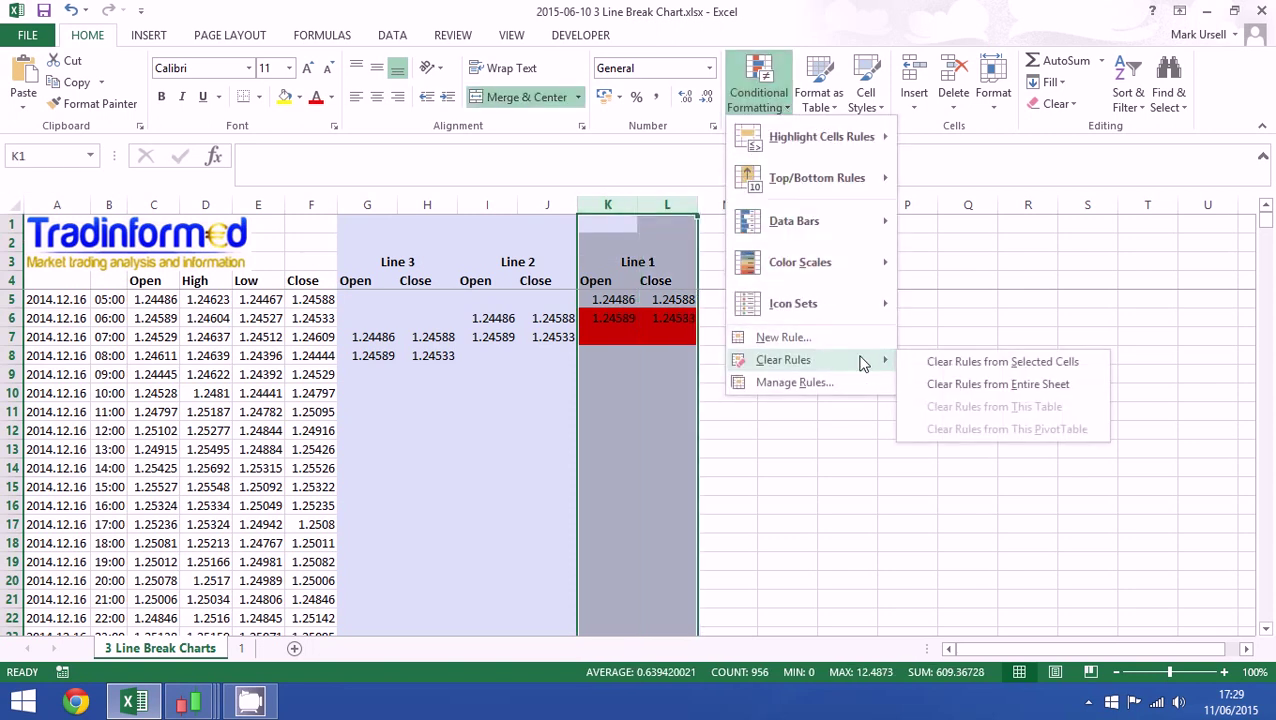
pyautogui.click(956, 363)
pyautogui.click(601, 338)
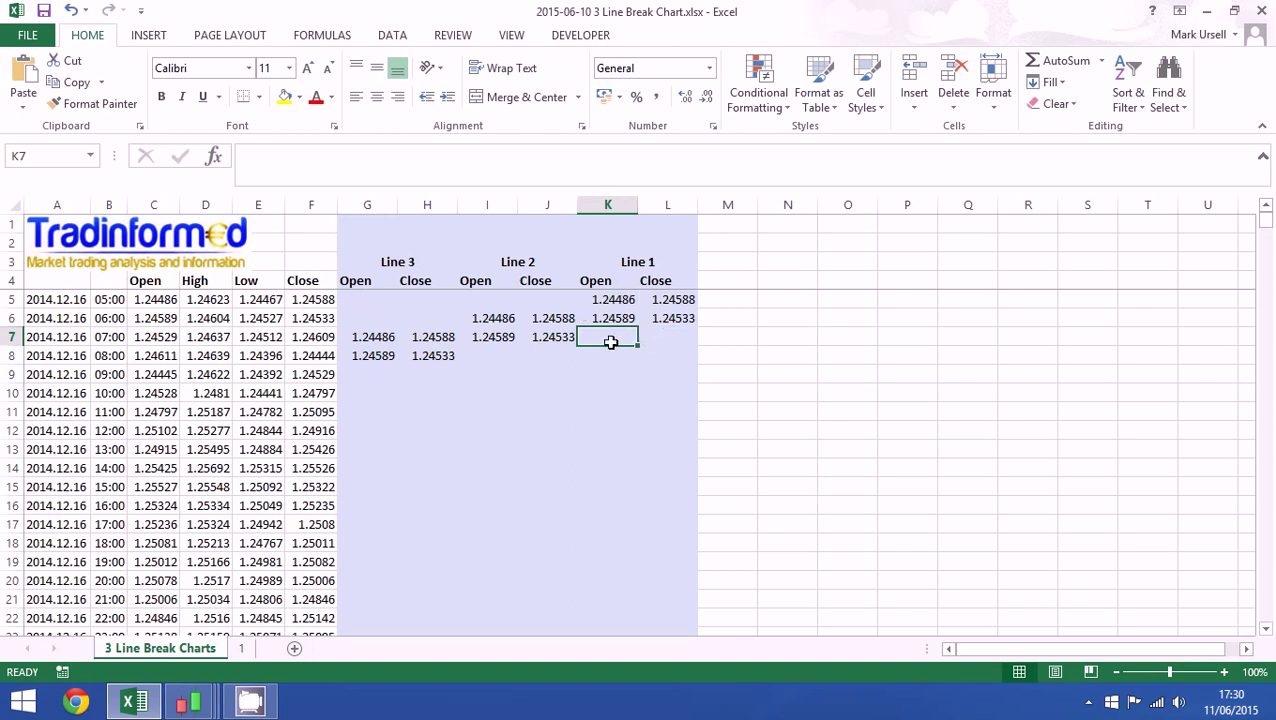
# Start an IF formula in L7 with an OR test whose first condition is F7>MAX(G6:L6)
pyautogui.click(661, 340)
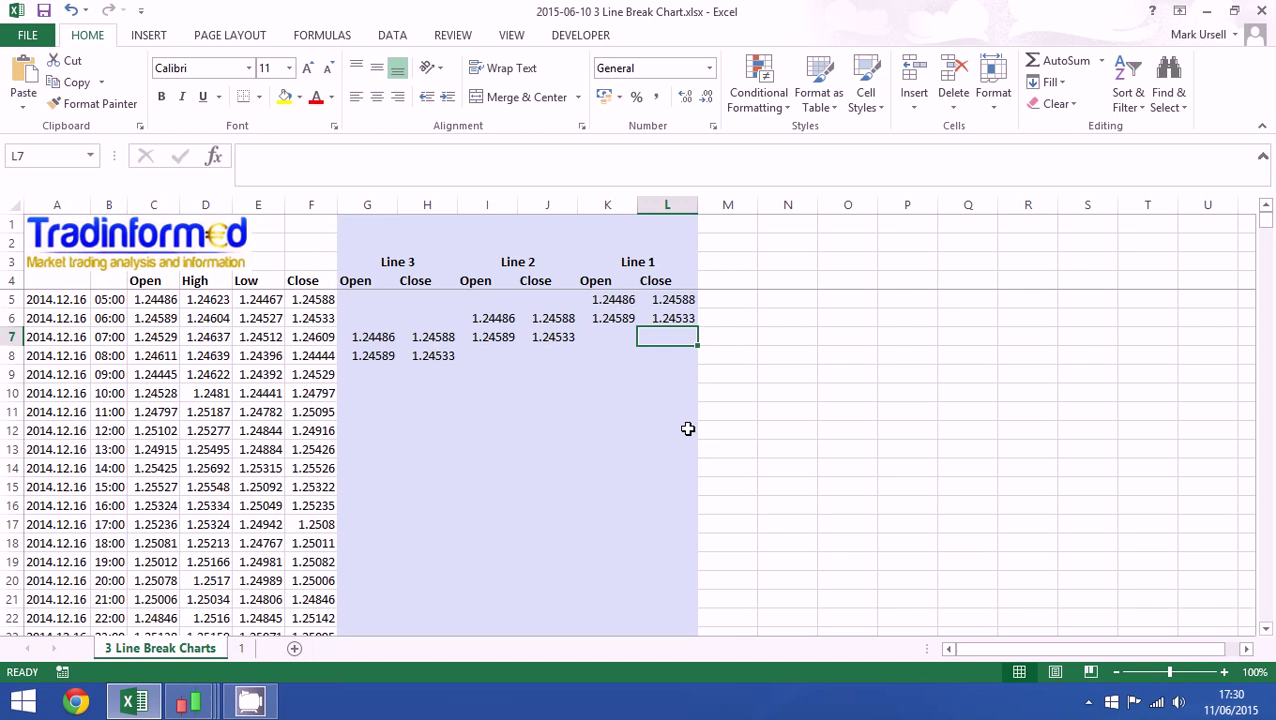
pyautogui.write('=if(or')
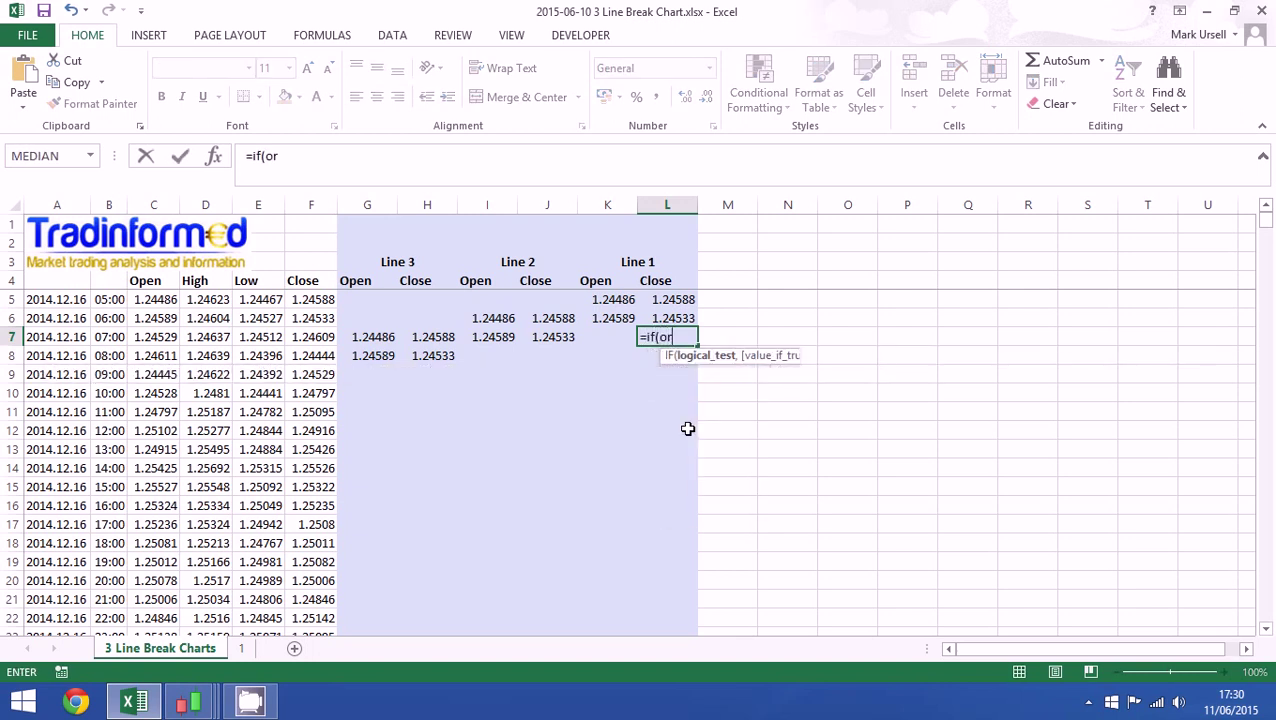
pyautogui.write('(')
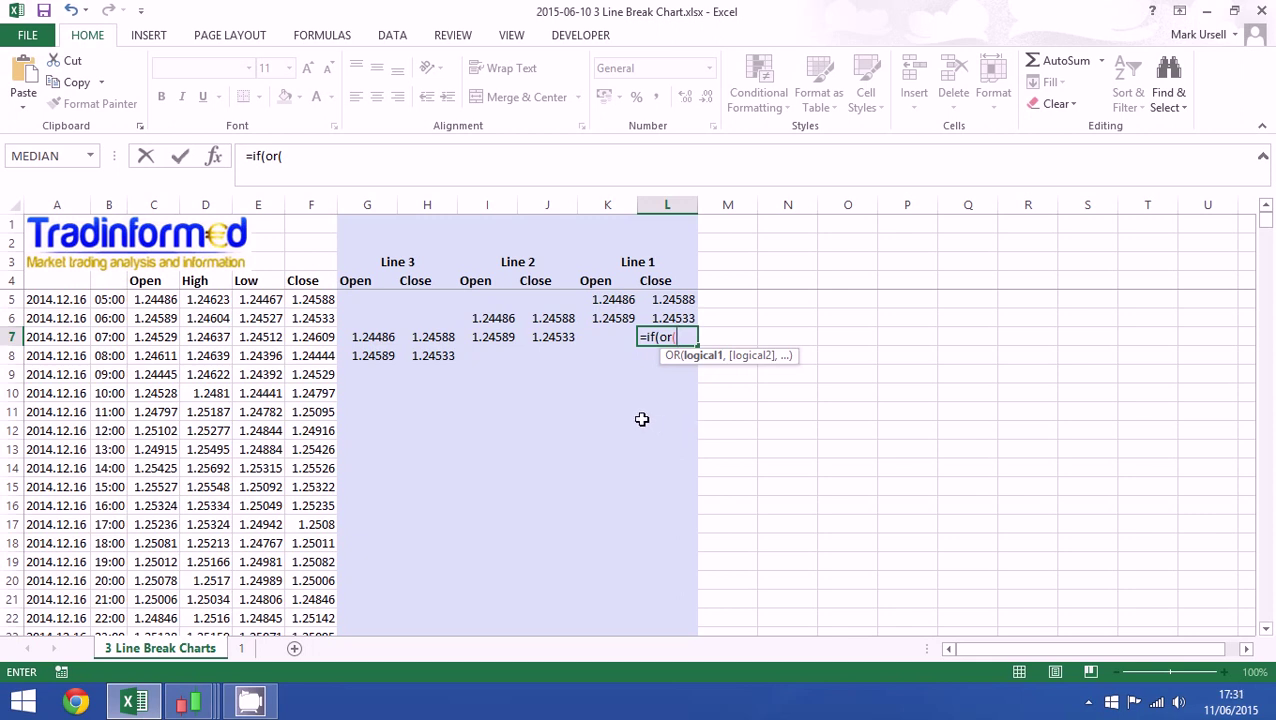
pyautogui.click(318, 353)
pyautogui.click(318, 337)
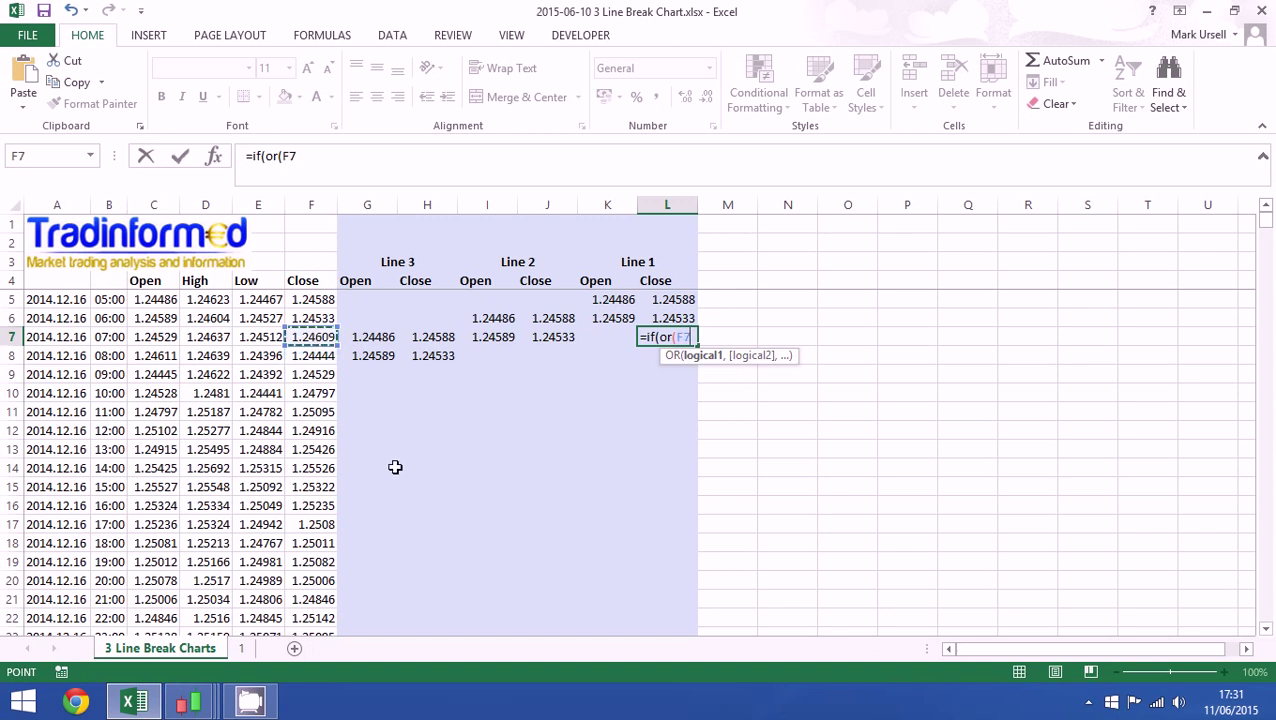
pyautogui.write('>max(')
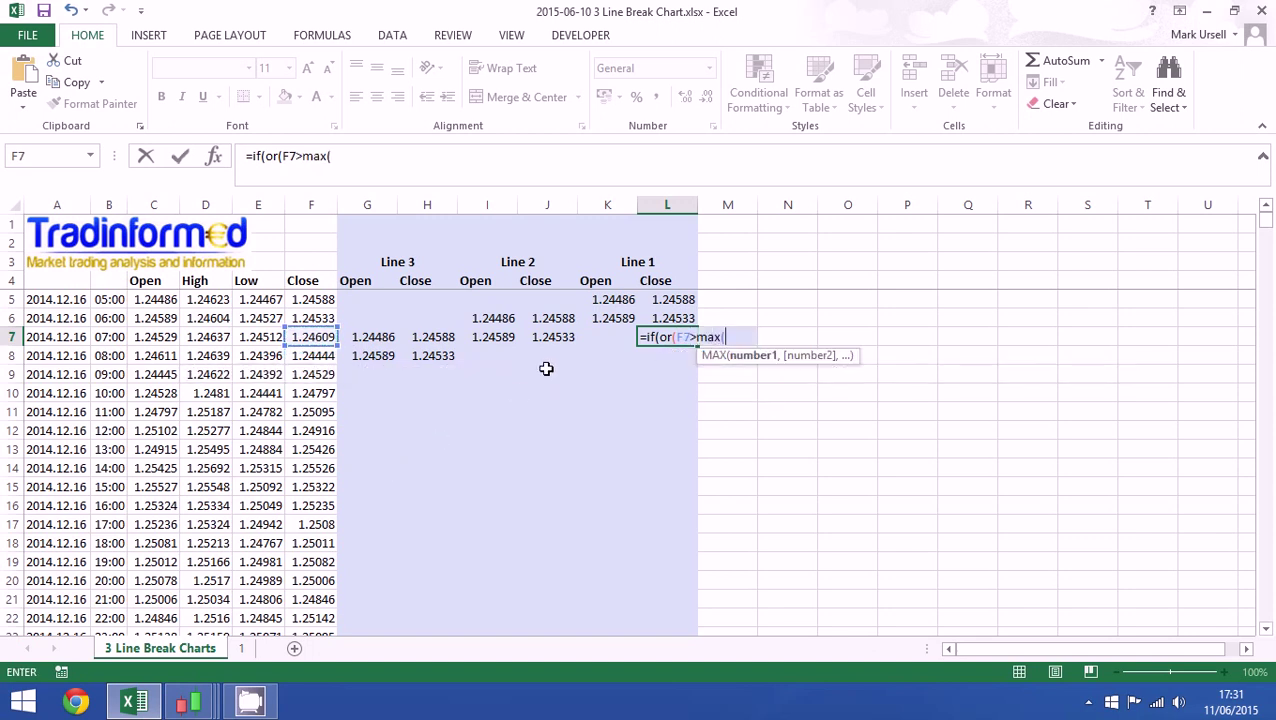
pyautogui.moveTo(676, 317); pyautogui.dragTo(365, 318)
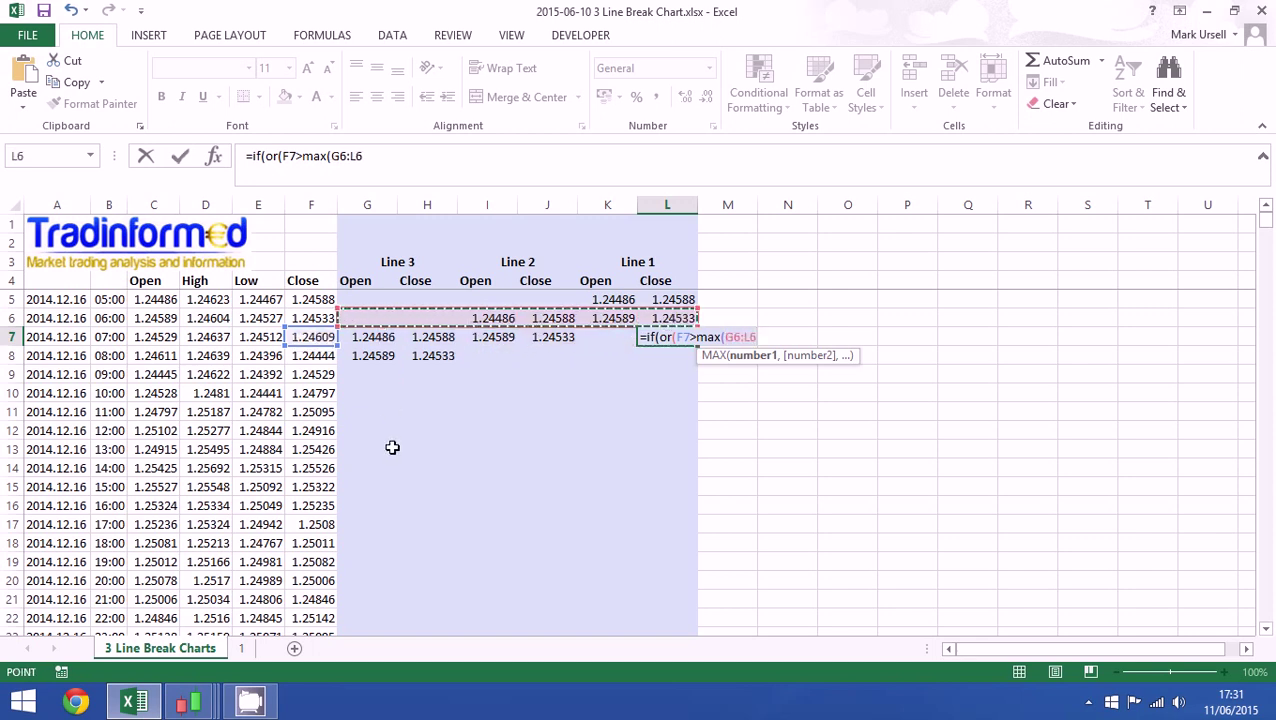
pyautogui.click(417, 164)
pyautogui.write(')')
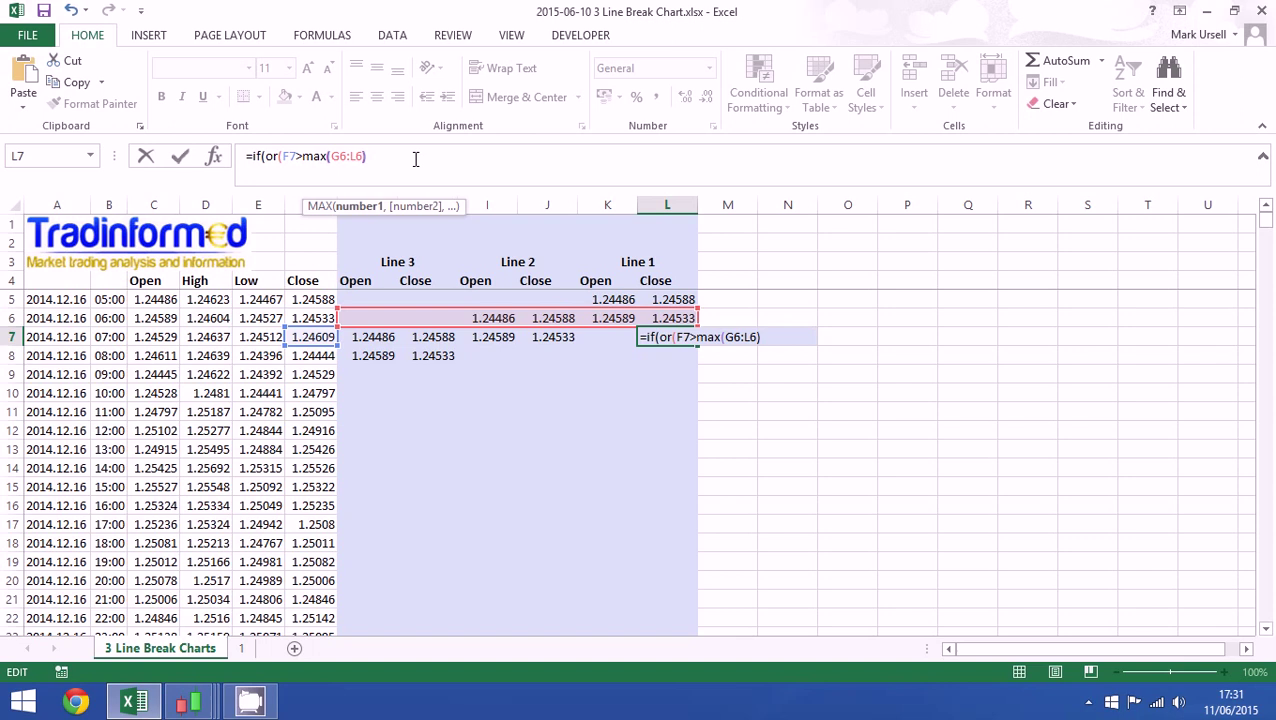
pyautogui.write(',')
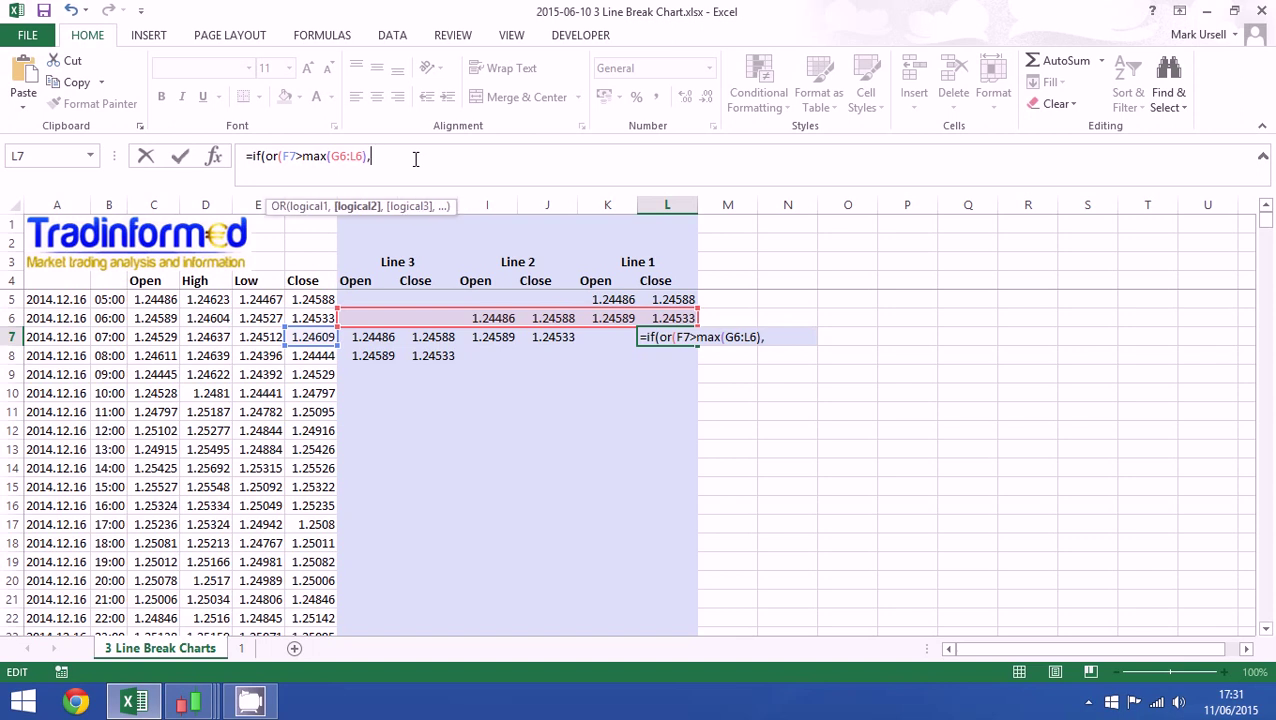
# Add F7<MIN(G6:L6) as the second OR condition in the L7 formula and close the logical test
pyautogui.click(310, 337)
pyautogui.write('<')
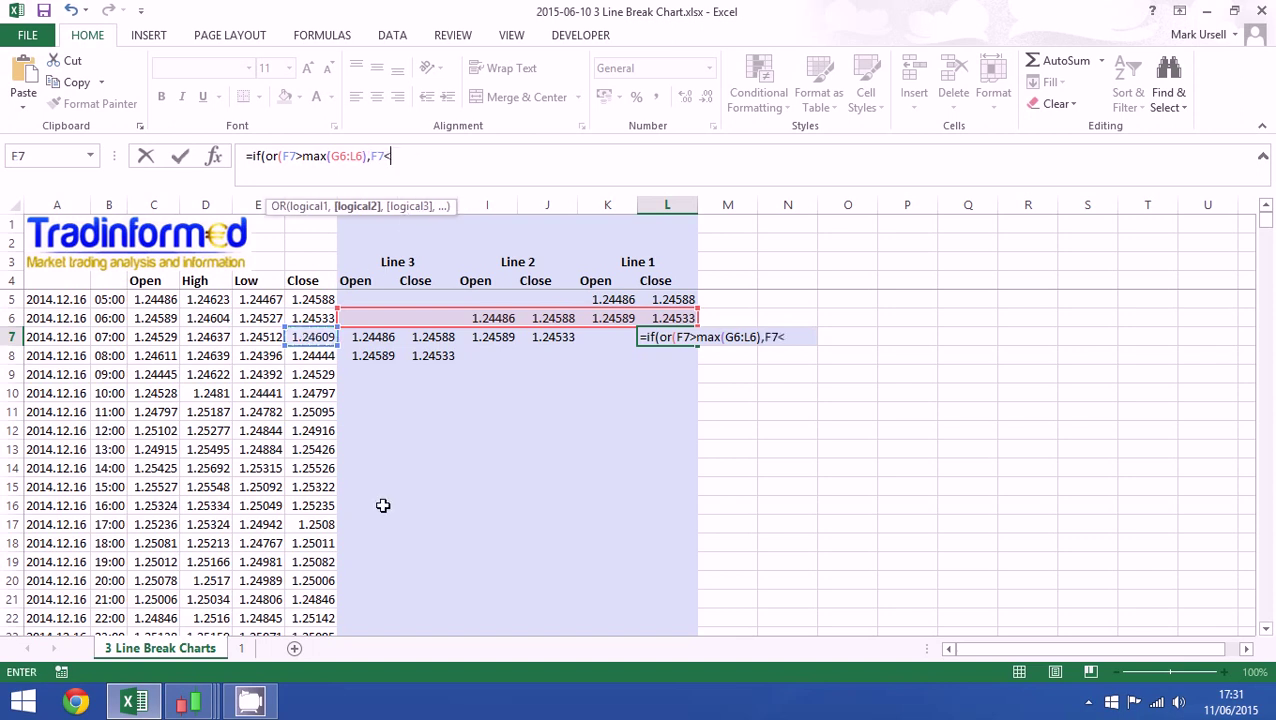
pyautogui.write('min(')
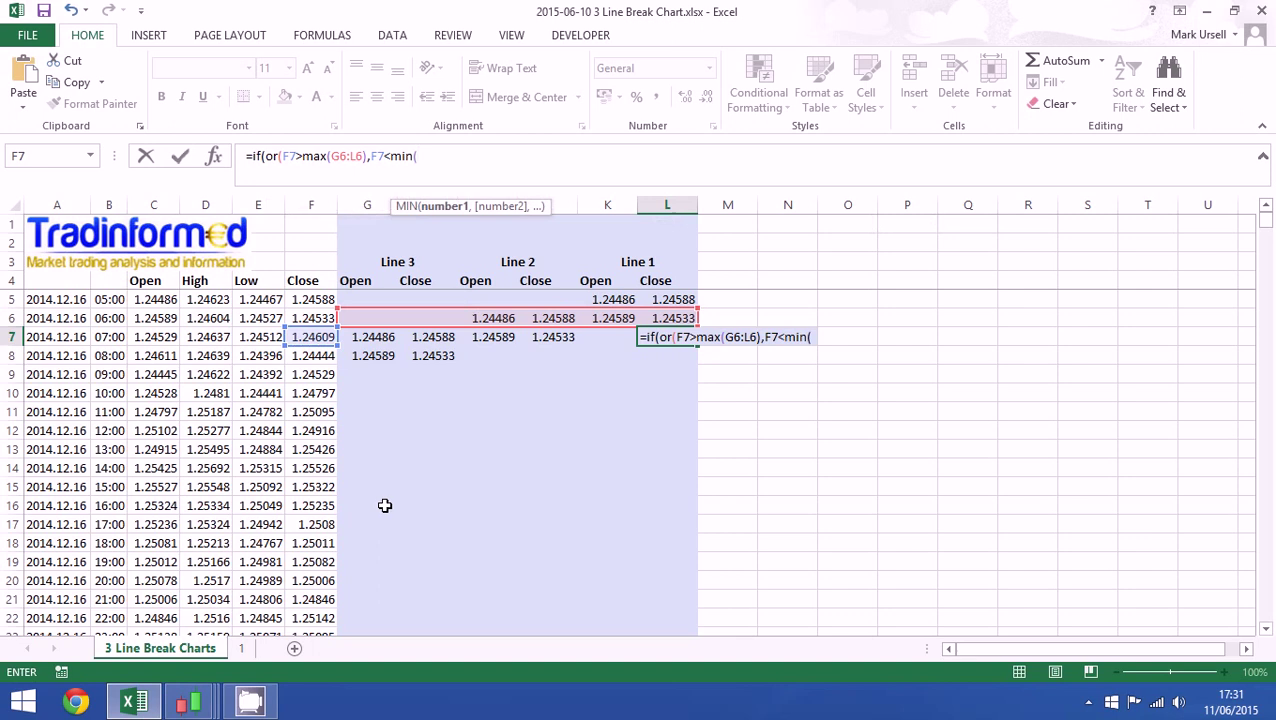
pyautogui.moveTo(664, 318); pyautogui.dragTo(435, 310)
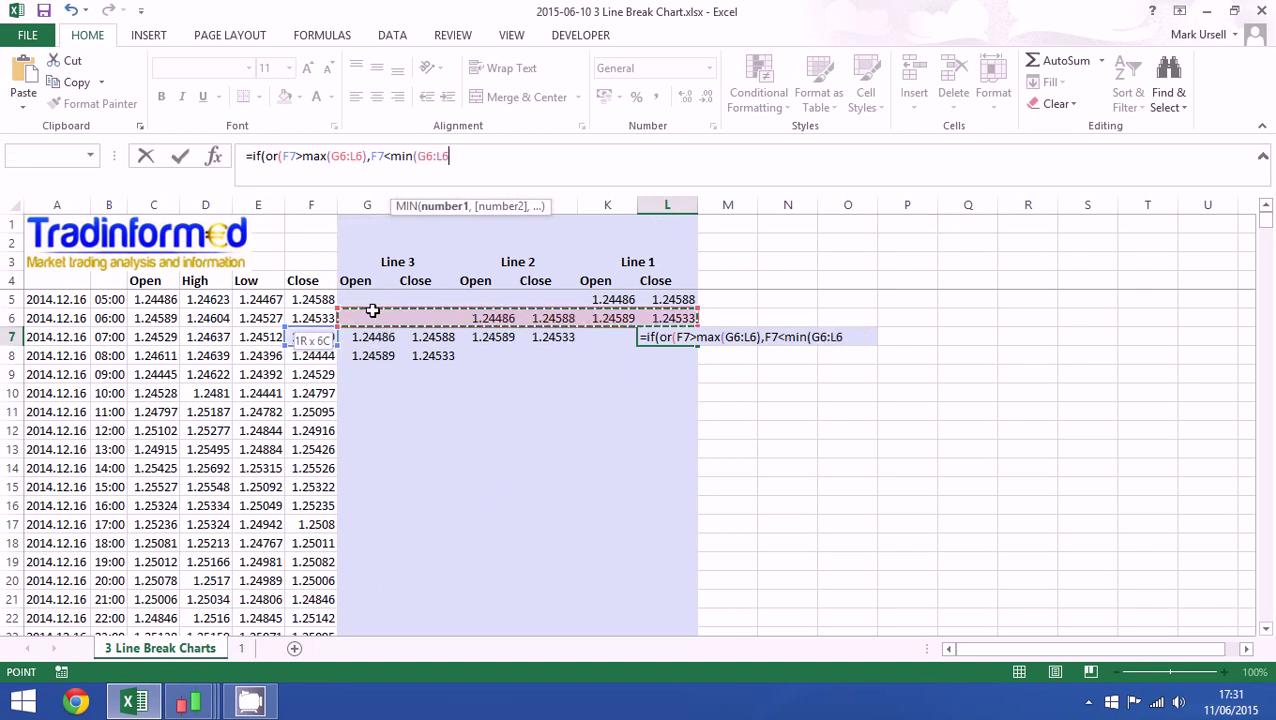
pyautogui.moveTo(372, 311); pyautogui.dragTo(372, 311)
pyautogui.write(')')
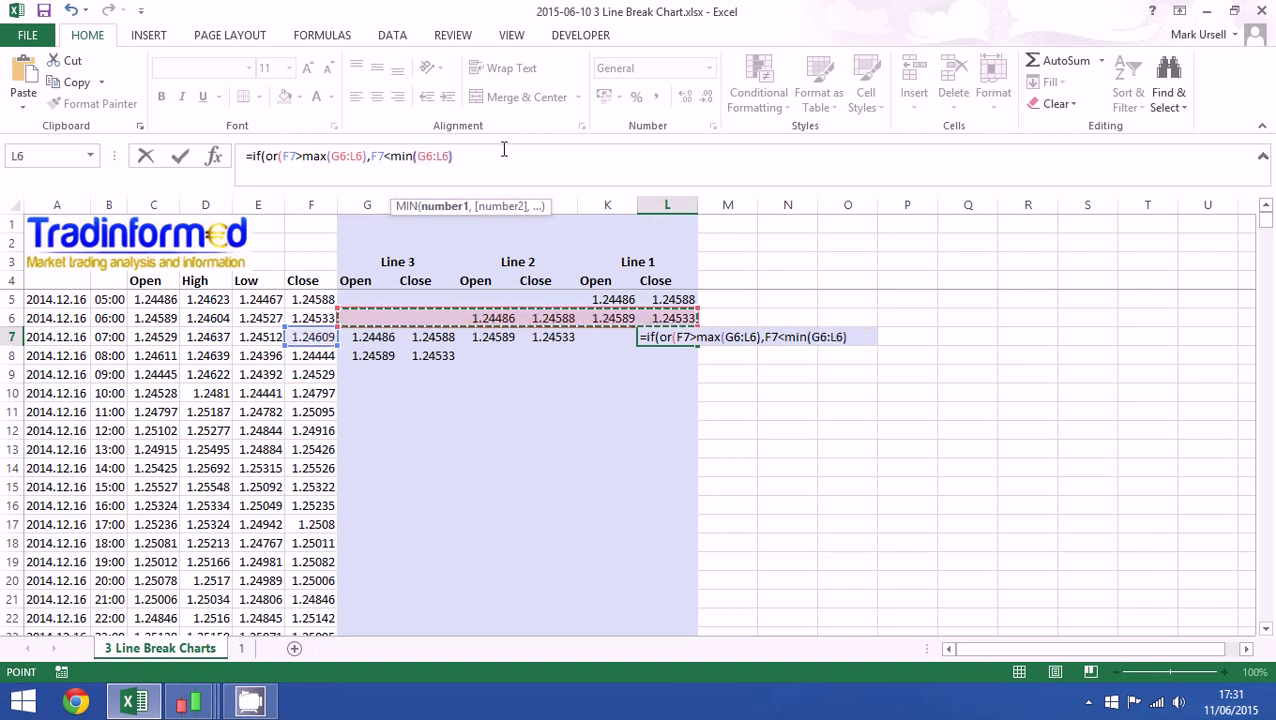
pyautogui.write('),')
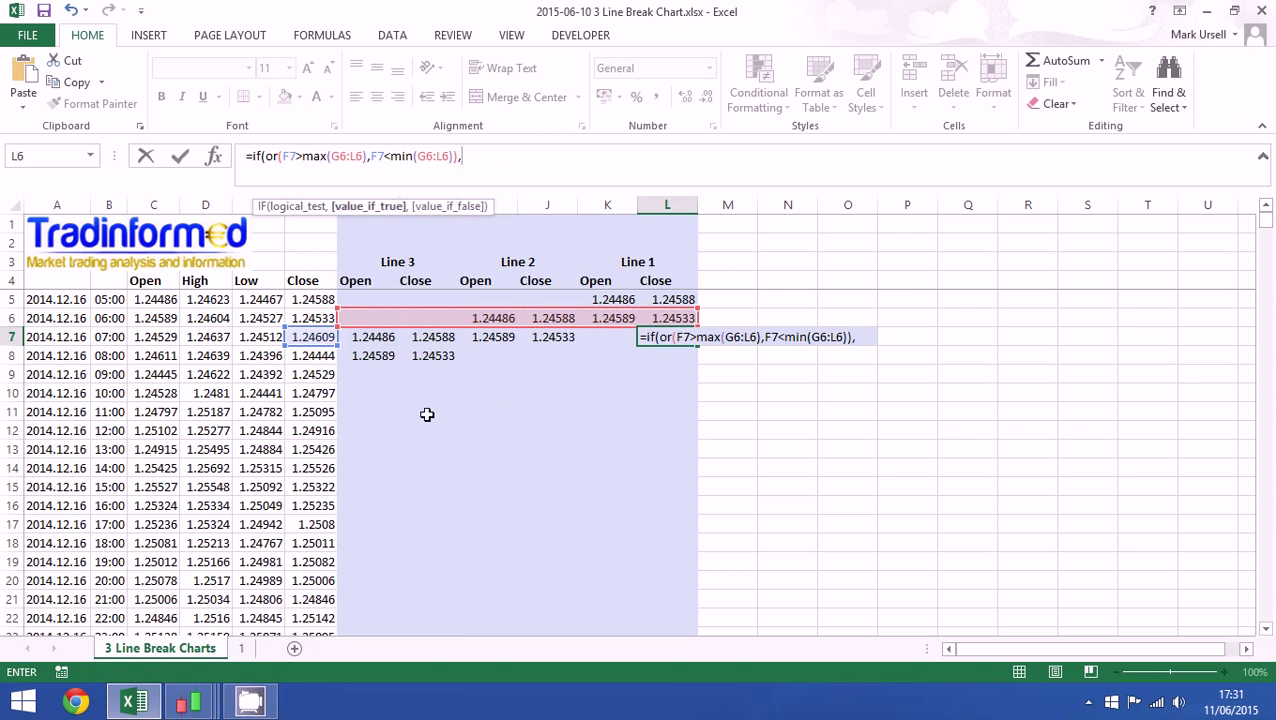
# Complete the L7 formula with F7 as the value if true and L6 as the value if false
pyautogui.click(316, 339)
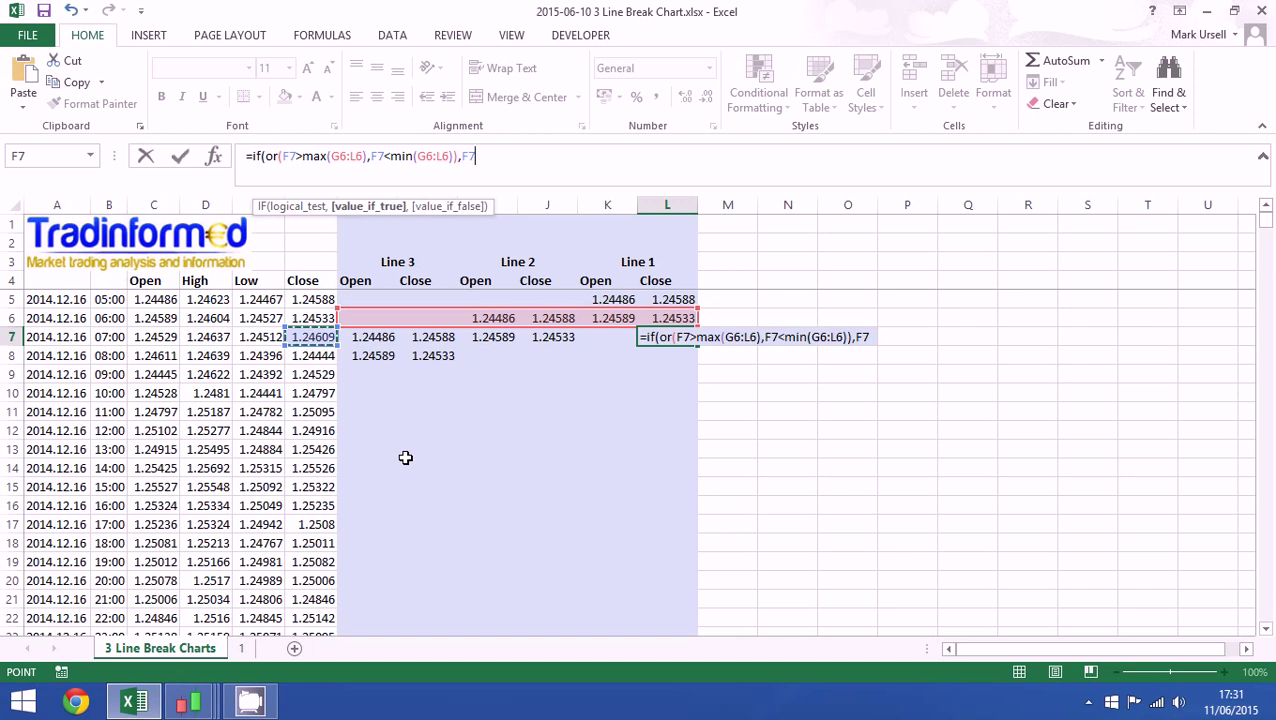
pyautogui.write(',')
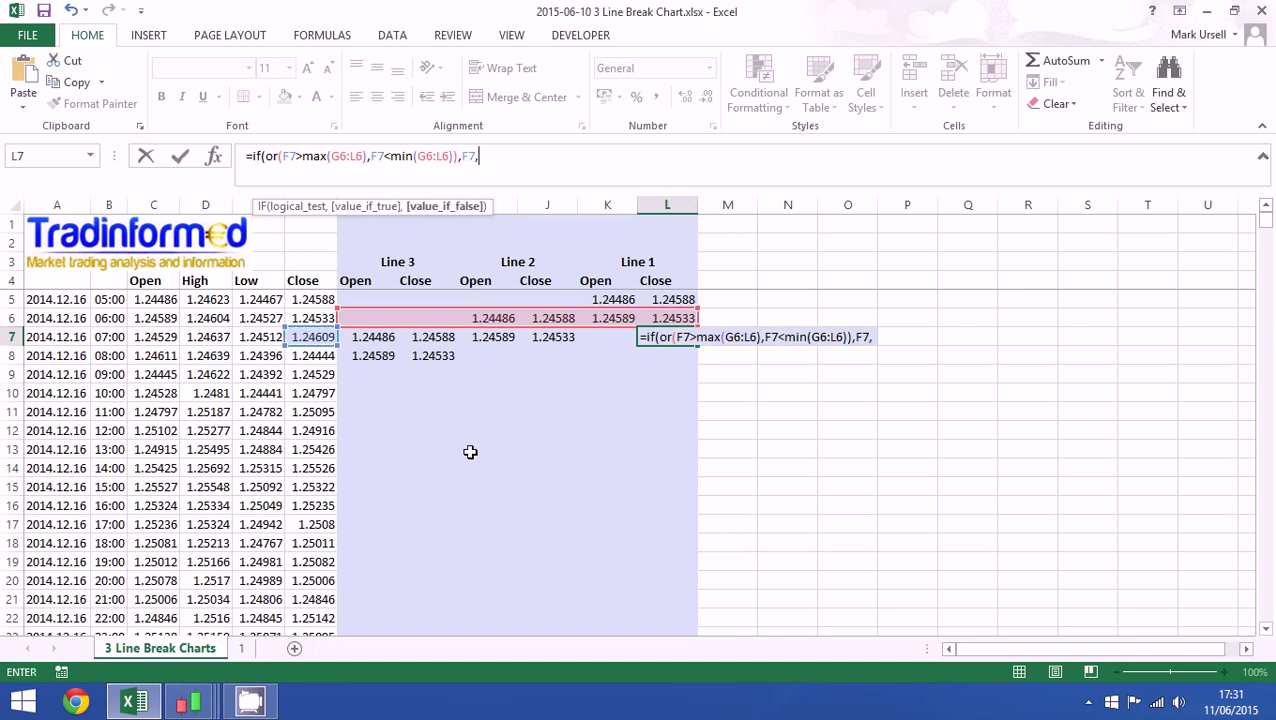
pyautogui.click(667, 322)
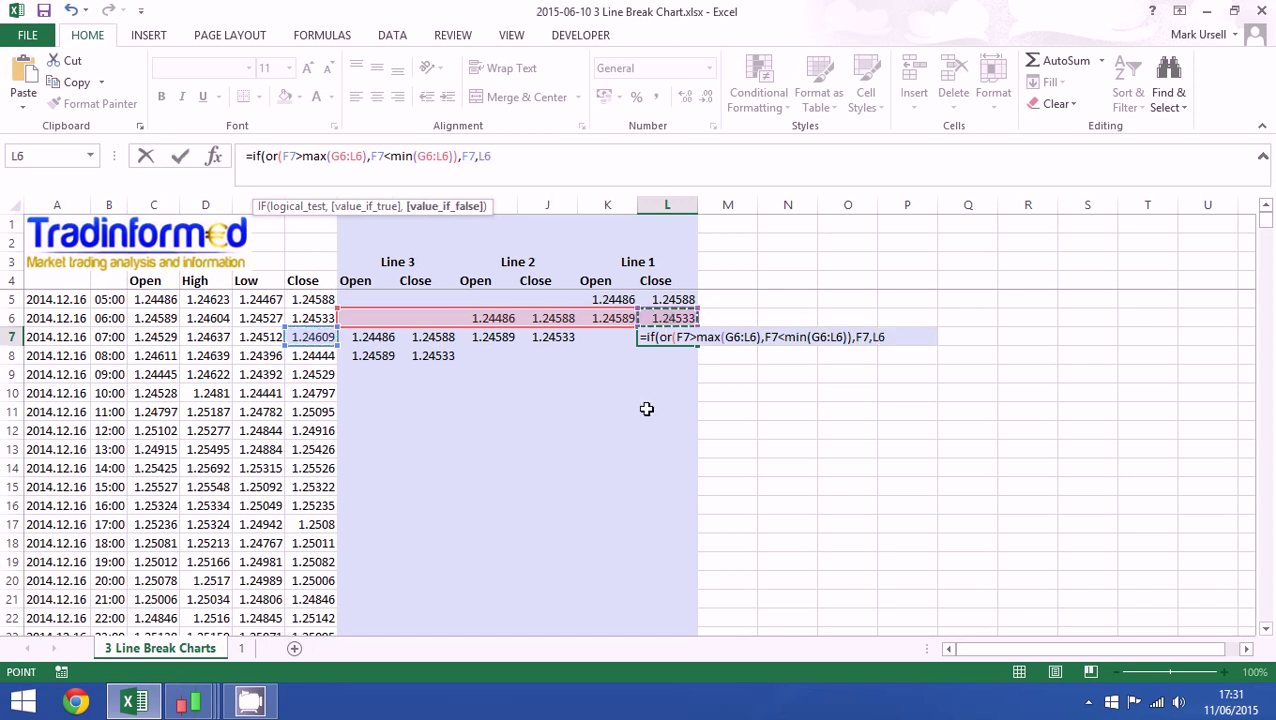
pyautogui.click(505, 157)
pyautogui.press('Return')
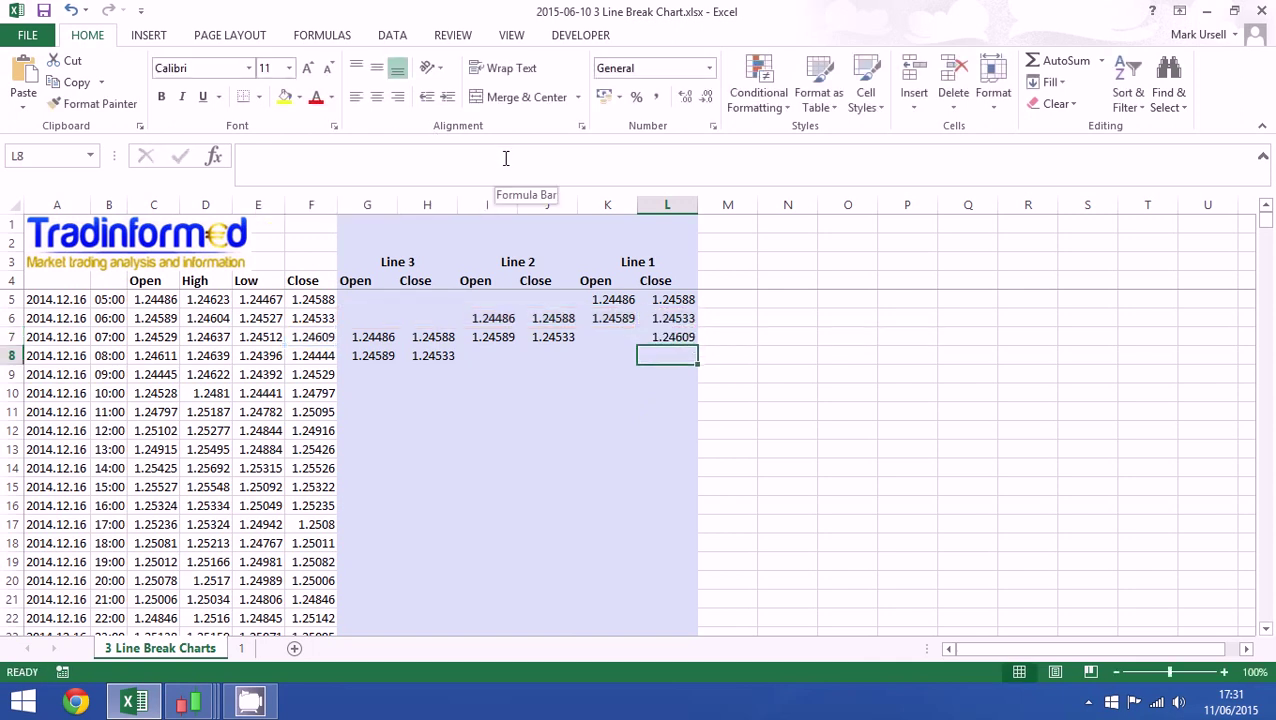
# Start an IF formula with an AND test in K7, the Line 1 Open cell
pyautogui.click(610, 336)
pyautogui.write('=')
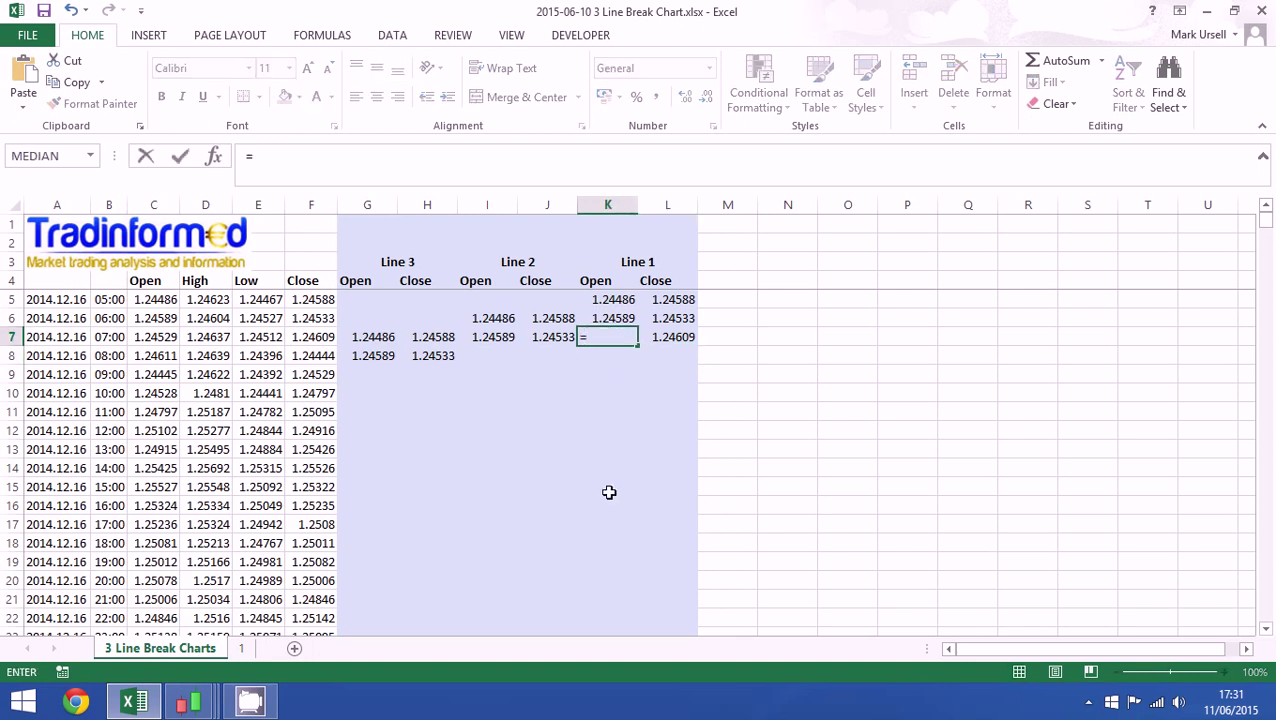
pyautogui.write('if(and(')
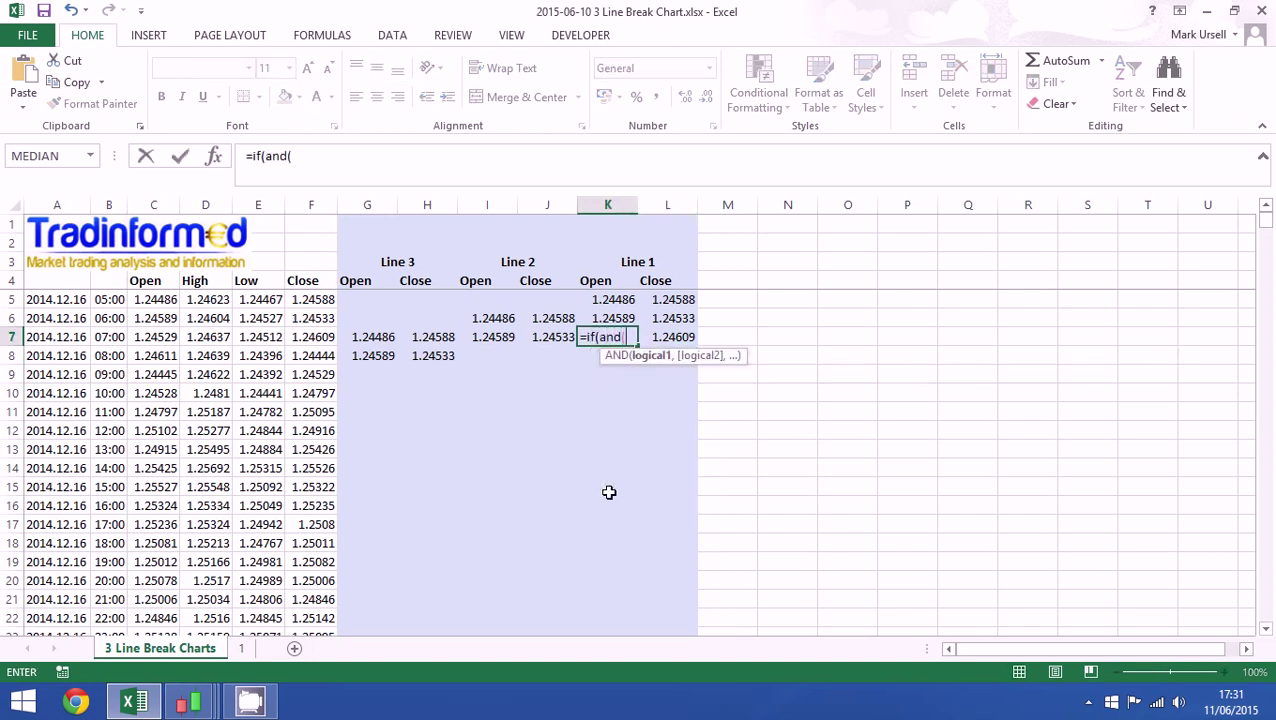
# Switch to the EUR/USD three line break chart in ProRealTime and examine where the lines around the mid-April 2015 reversal open and close
pyautogui.moveTo(188, 700)
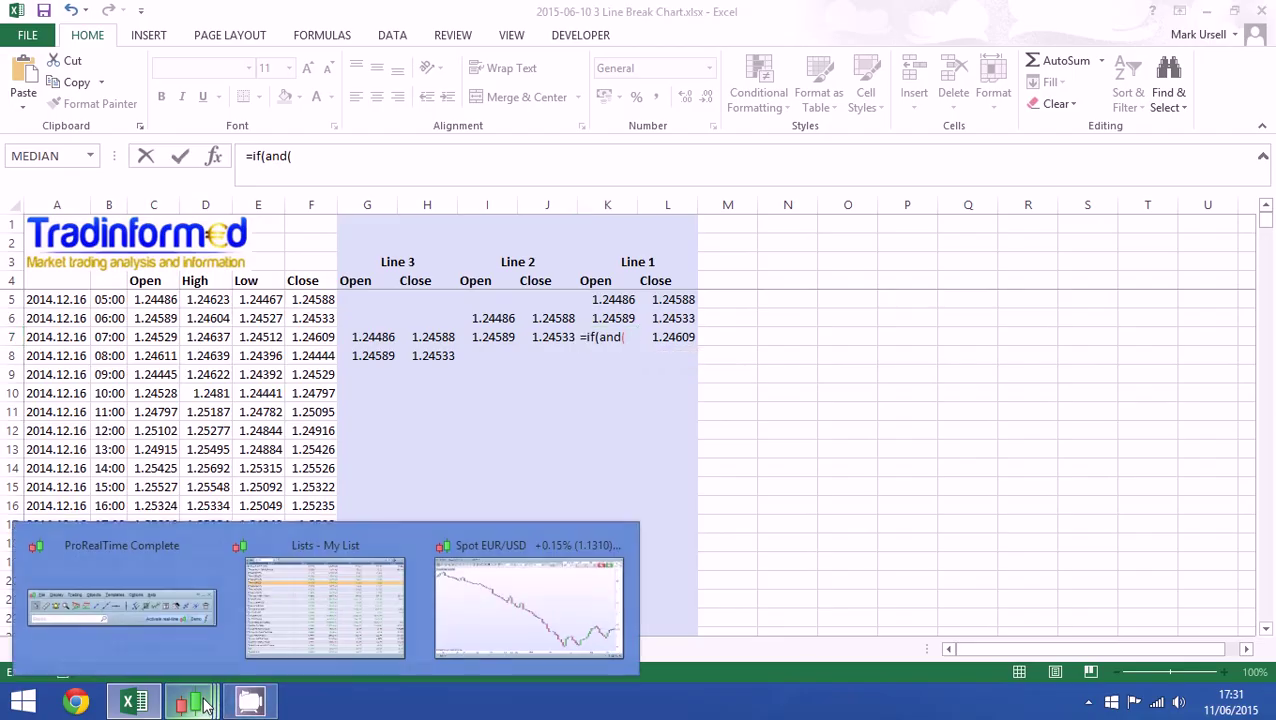
pyautogui.click(515, 617)
pyautogui.scroll(6, 638, 456)
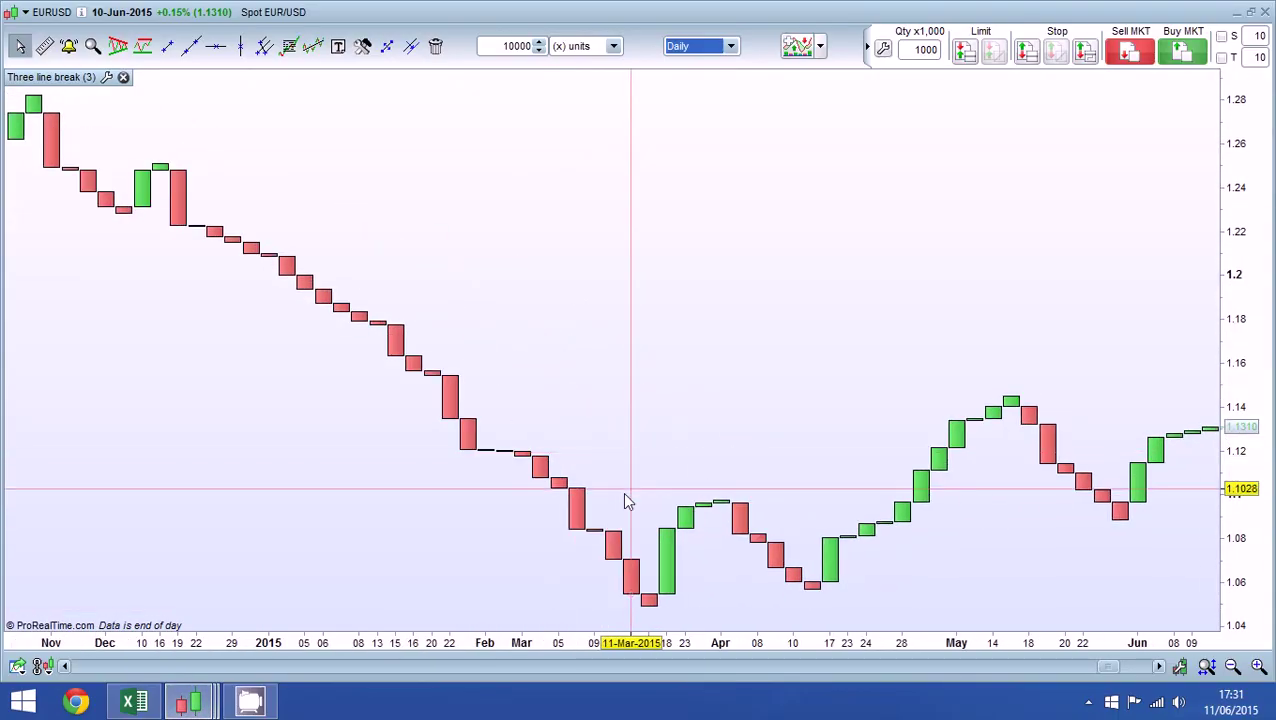
pyautogui.scroll(2, 622, 500)
pyautogui.scroll(1, 619, 505)
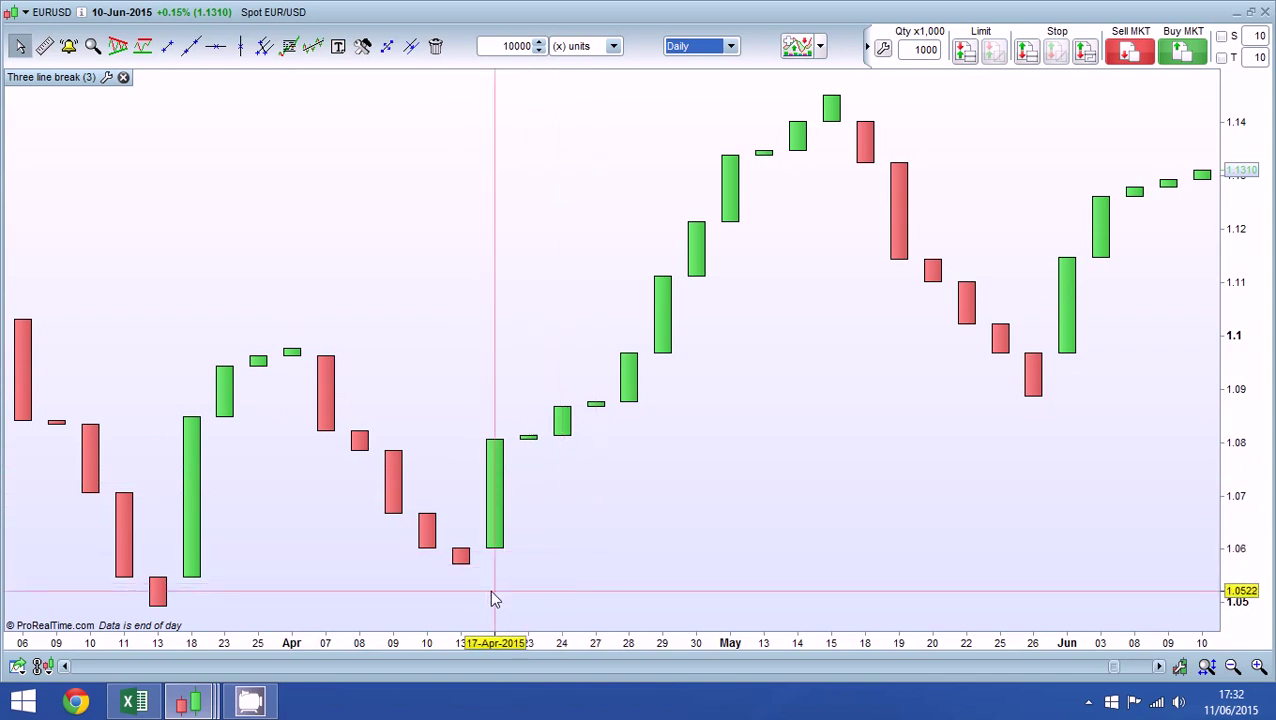
pyautogui.moveTo(524, 592)
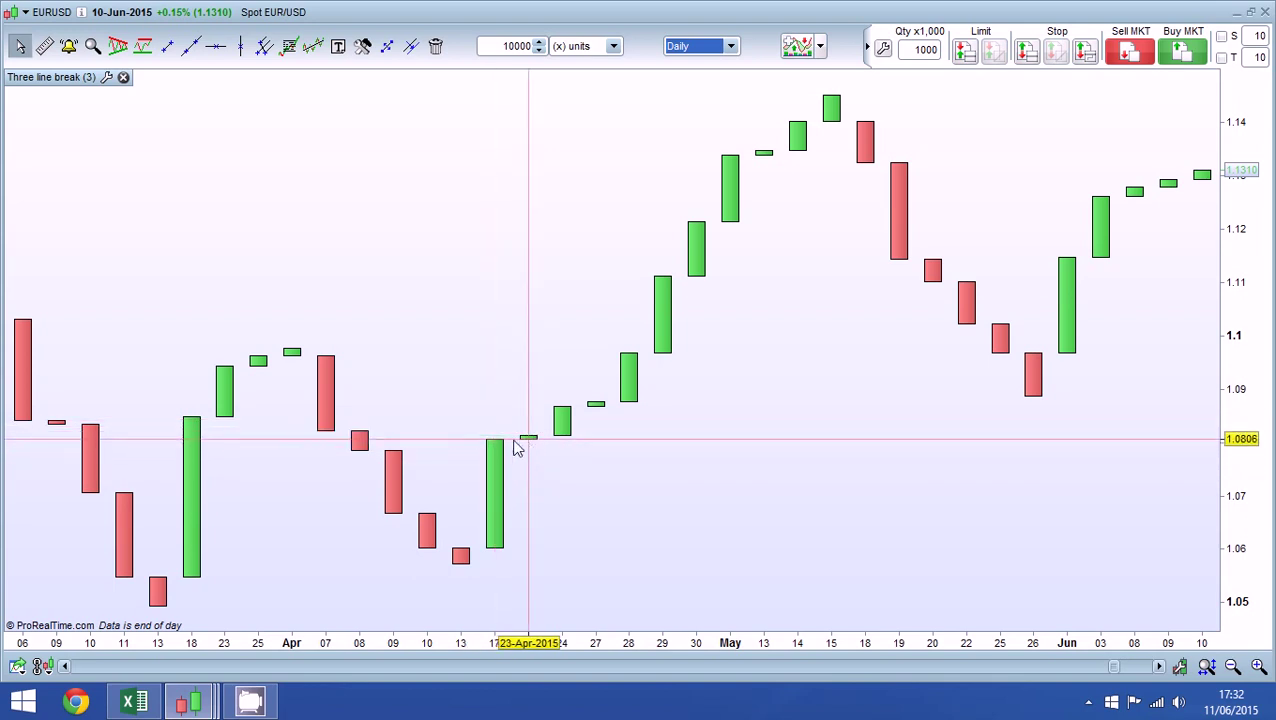
pyautogui.moveTo(497, 447)
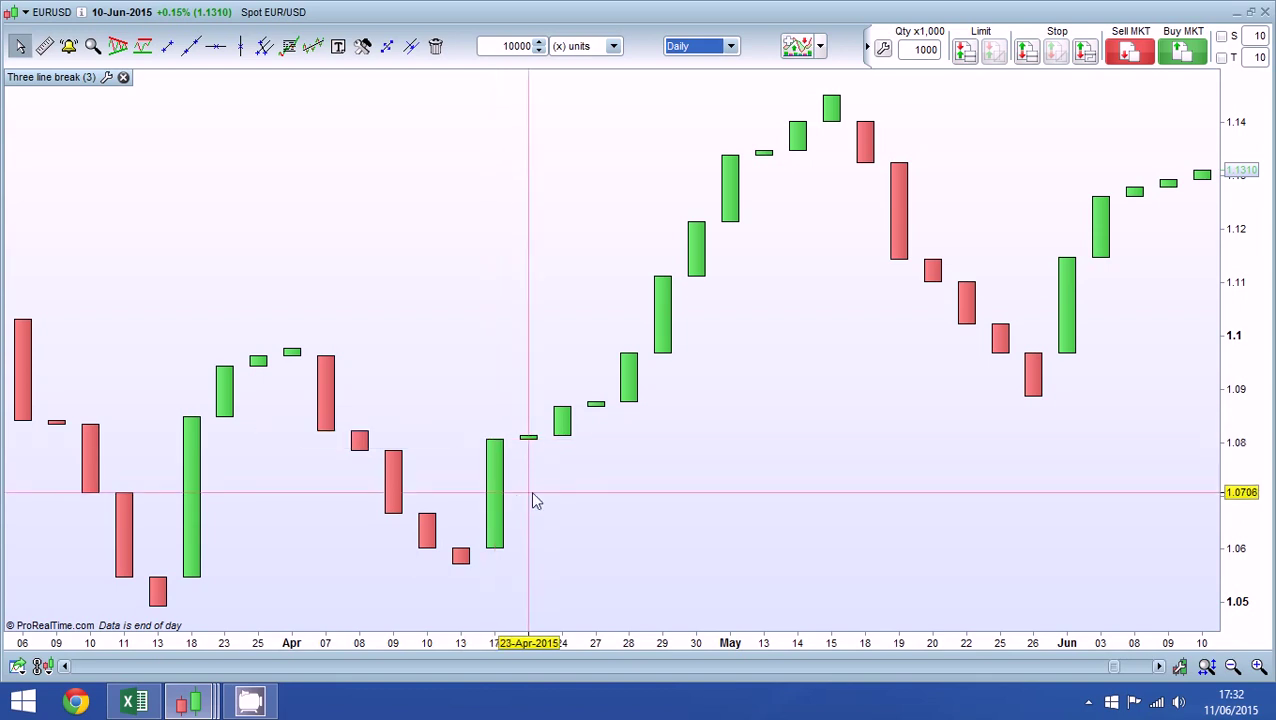
# Switch back to the Excel workbook and enter L7>L6 as the first AND condition in the K7 formula
pyautogui.click(135, 702)
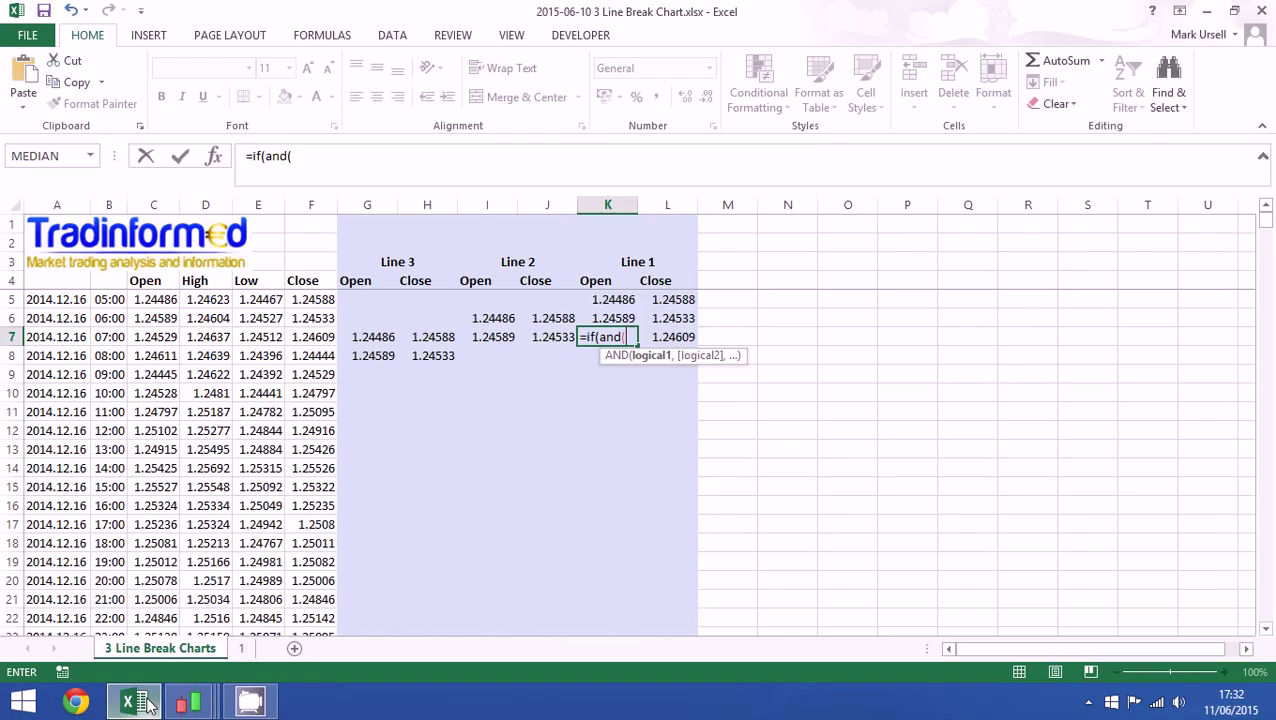
pyautogui.click(377, 153)
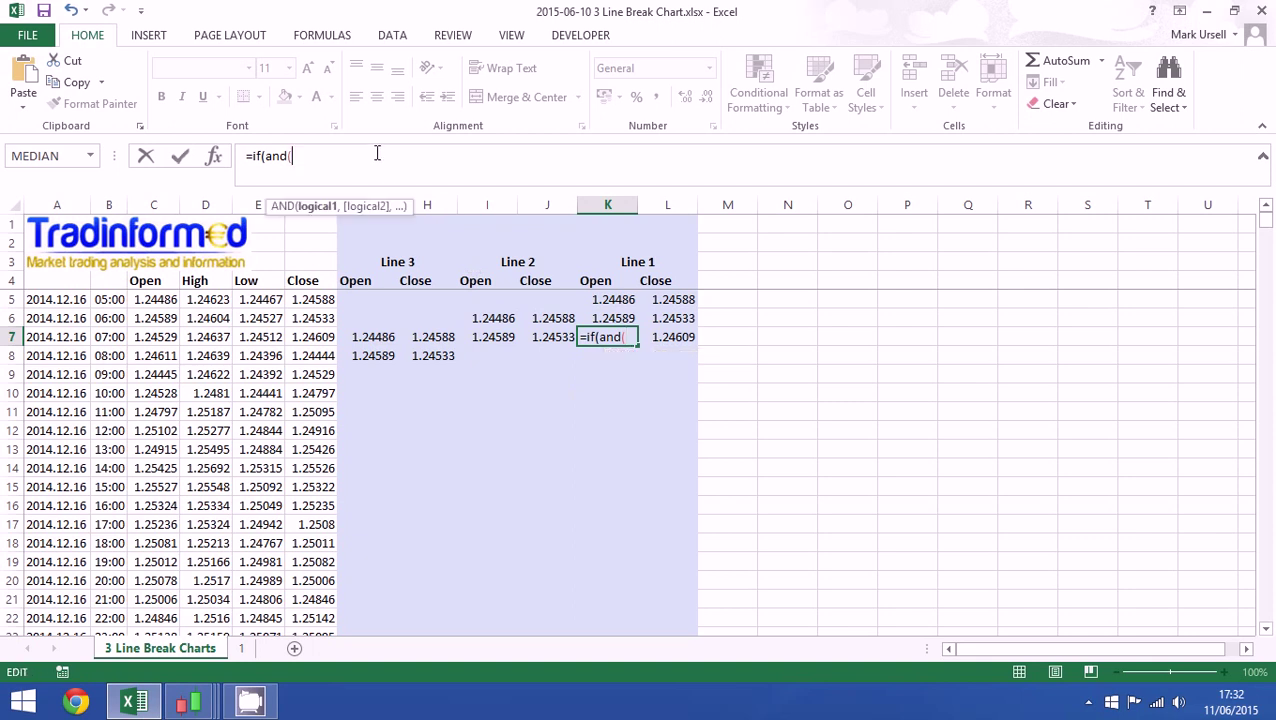
pyautogui.click(652, 340)
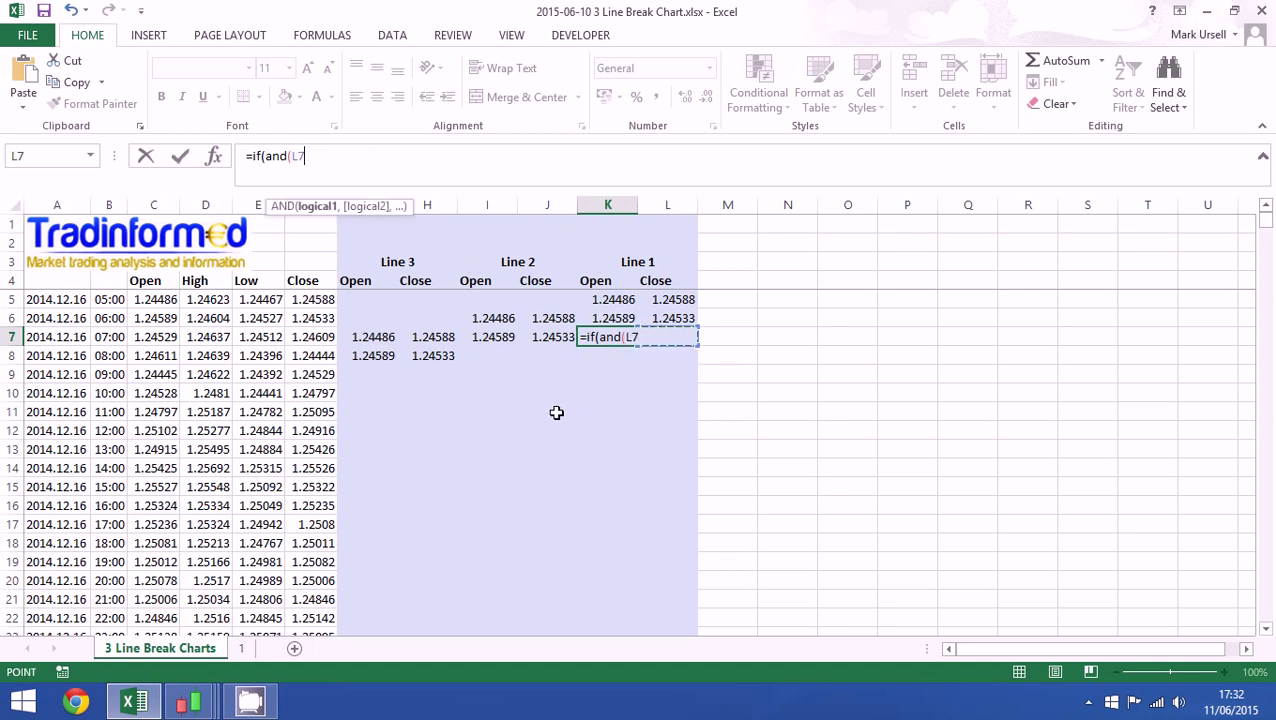
pyautogui.write('>')
pyautogui.click(664, 321)
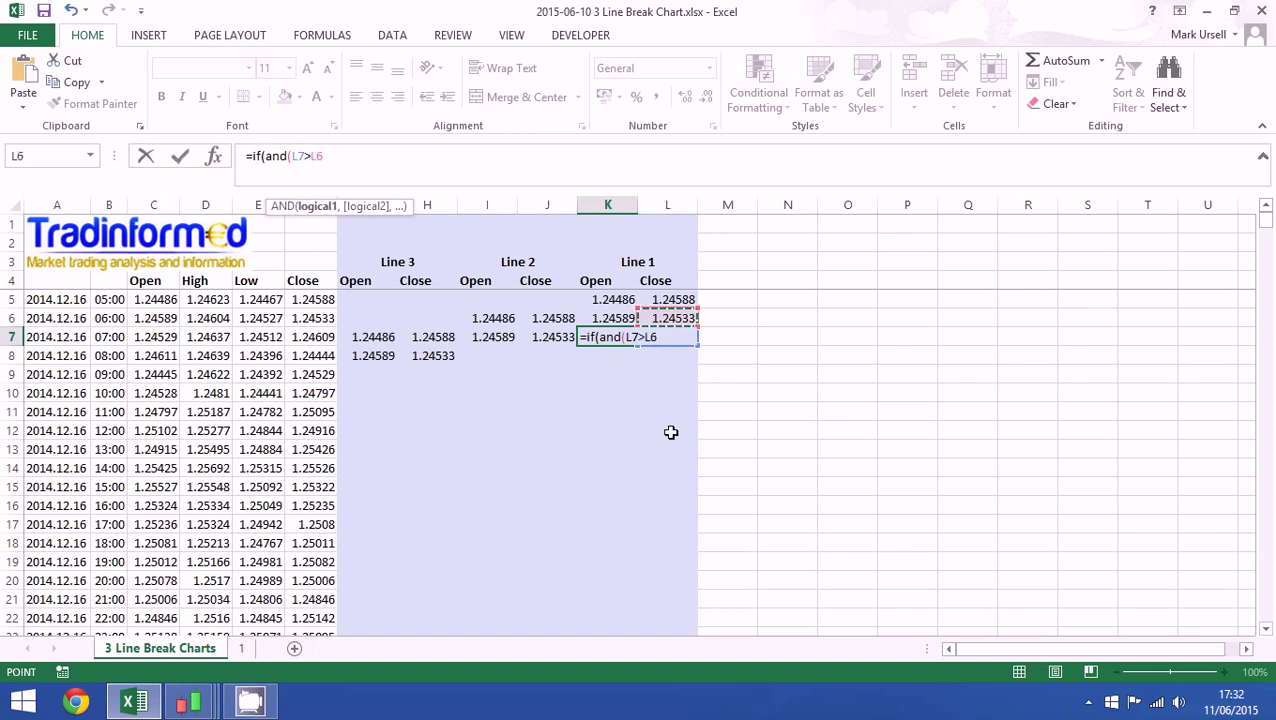
pyautogui.write(',')
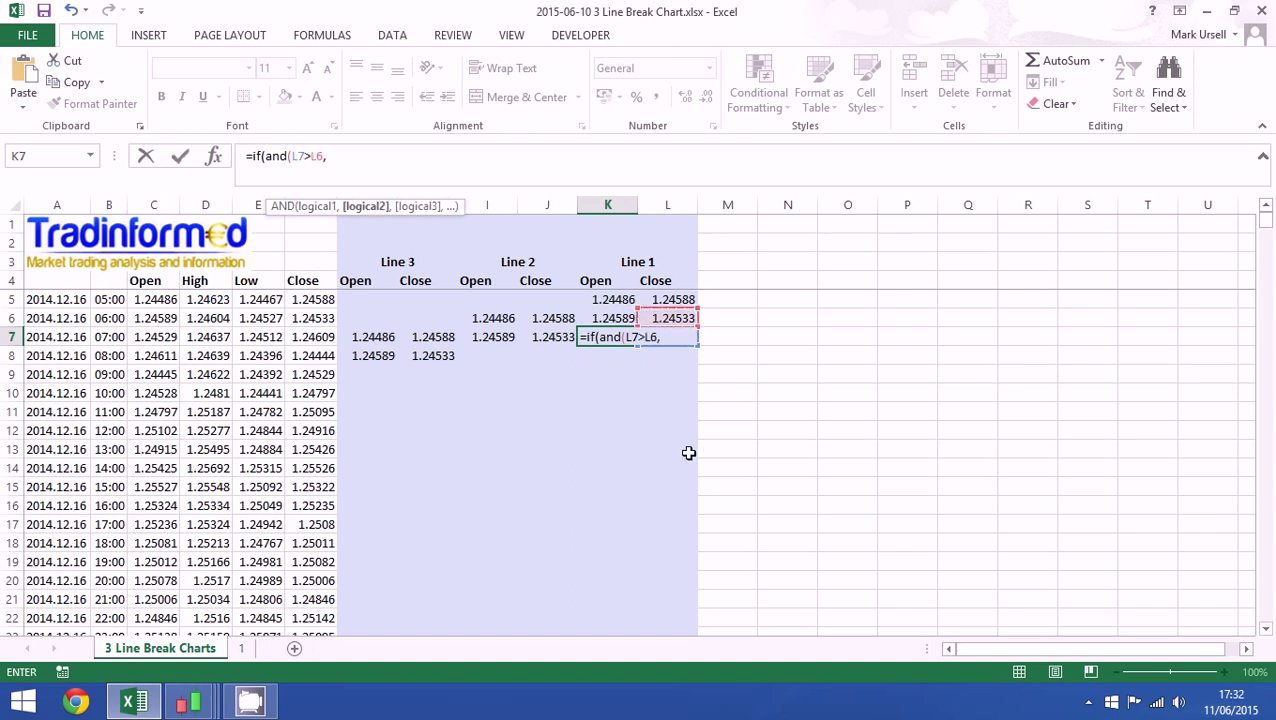
# Add L6<J6 as the second AND condition in the K7 formula and return K6 if true
pyautogui.click(667, 318)
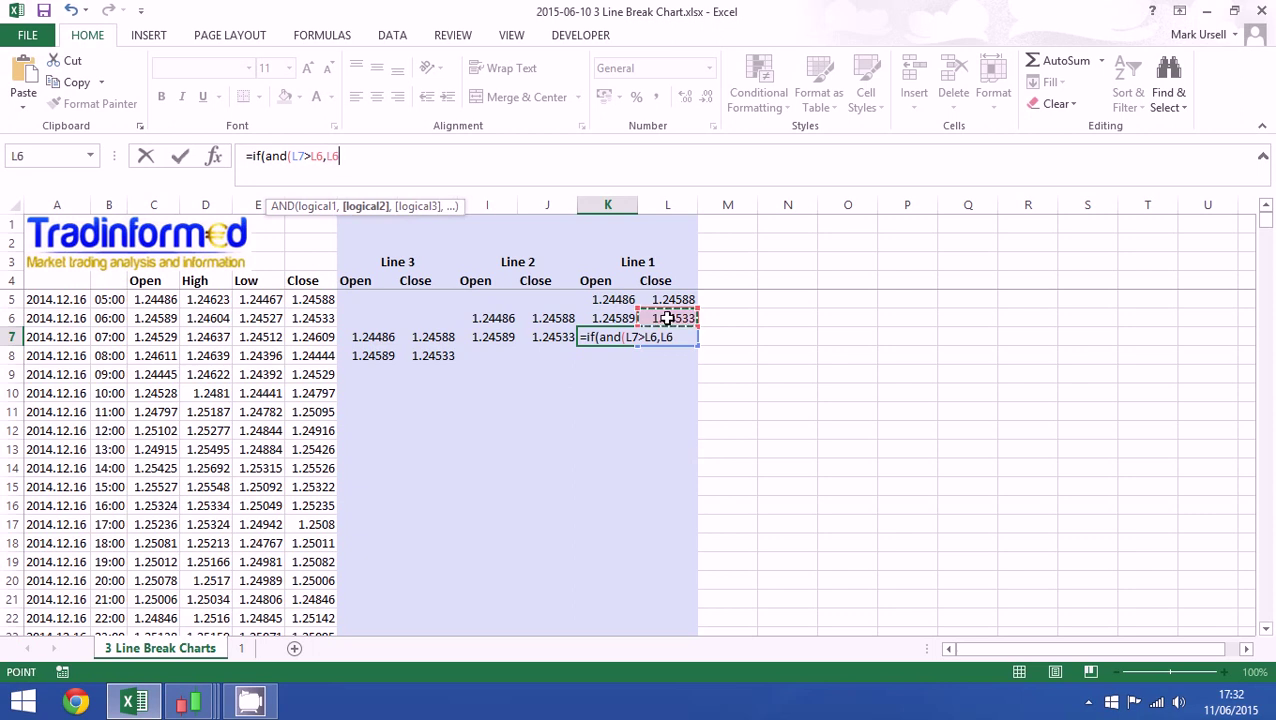
pyautogui.write('<')
pyautogui.click(551, 318)
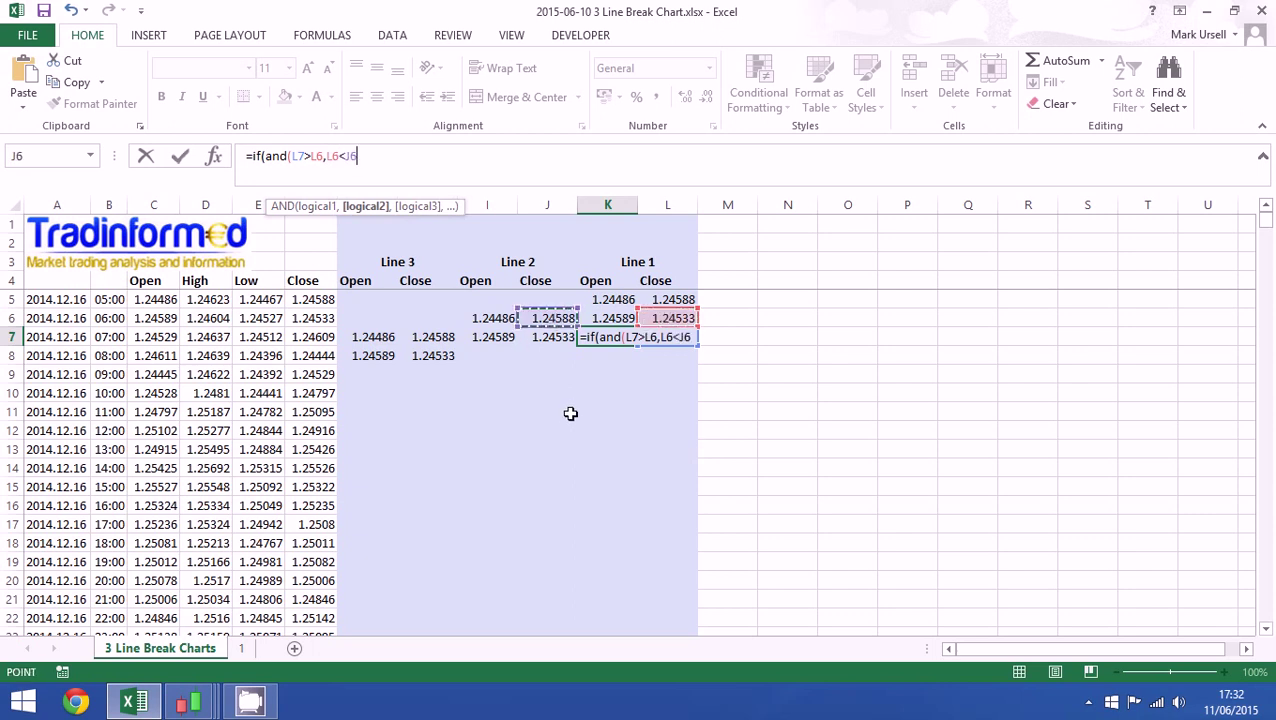
pyautogui.click(404, 160)
pyautogui.write('),')
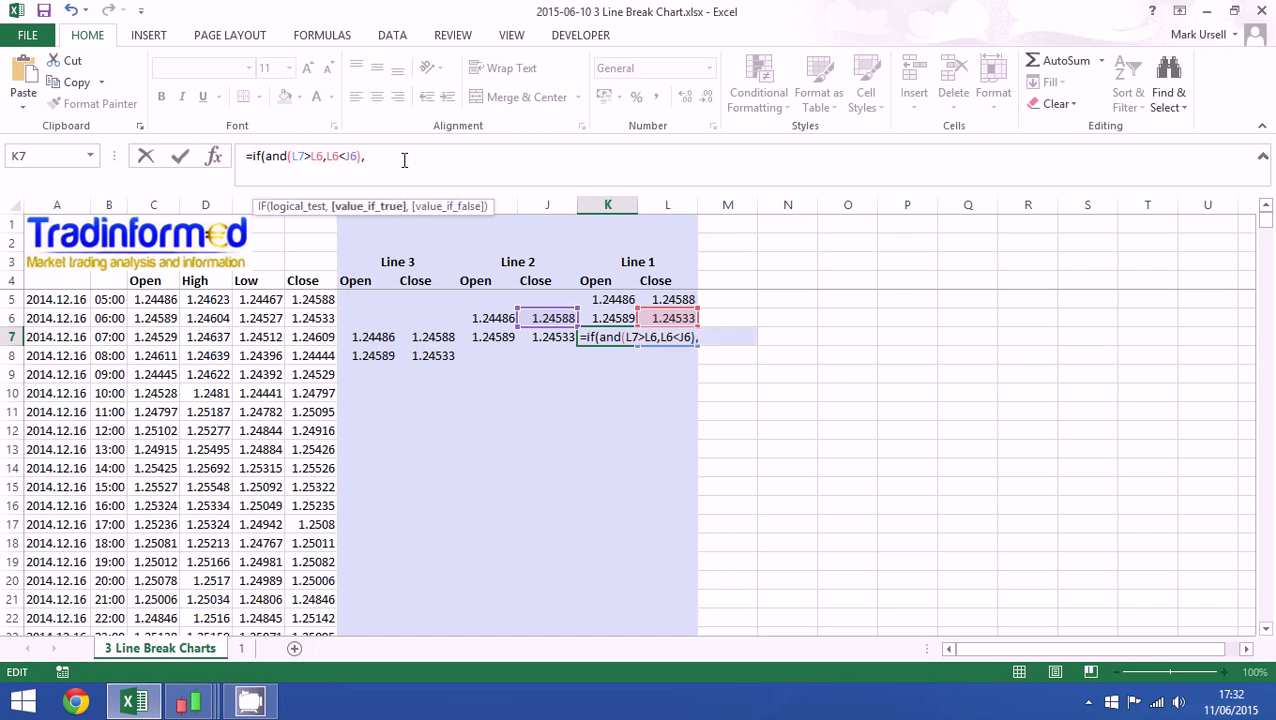
pyautogui.click(614, 318)
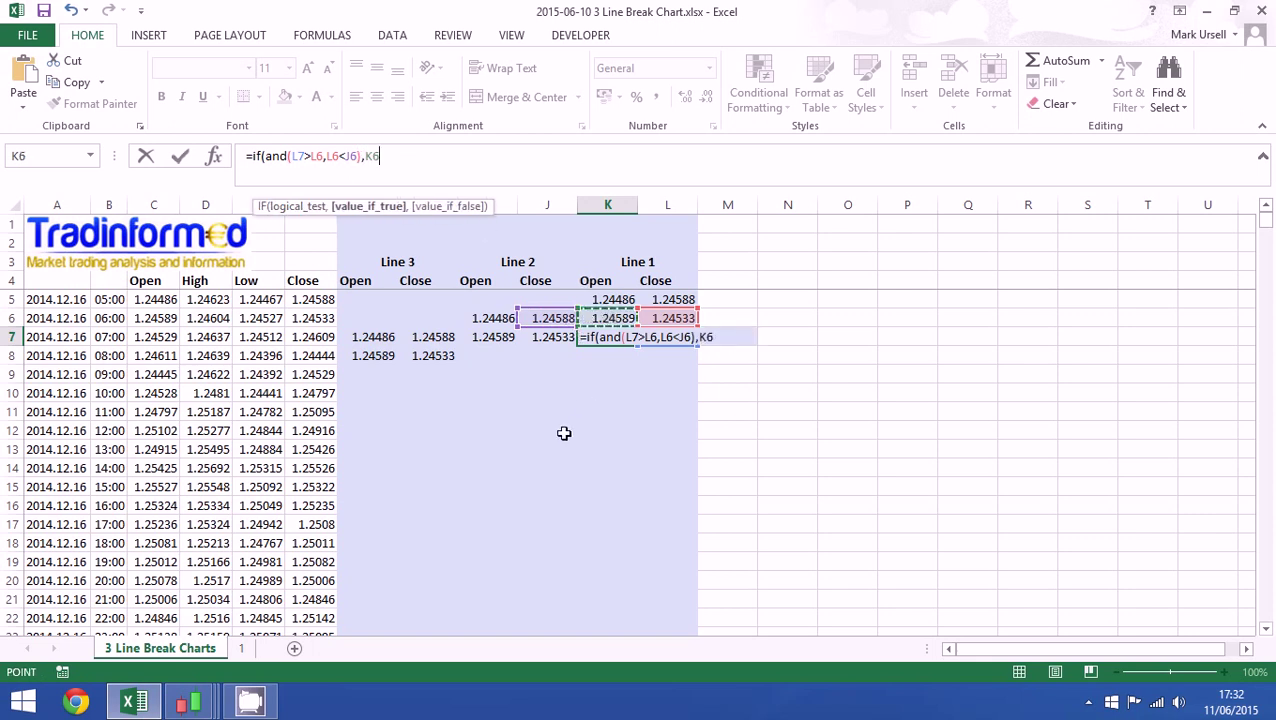
# Nest a second IF in the K7 formula with an AND test whose first condition is L7<L6
pyautogui.write(',if(and(')
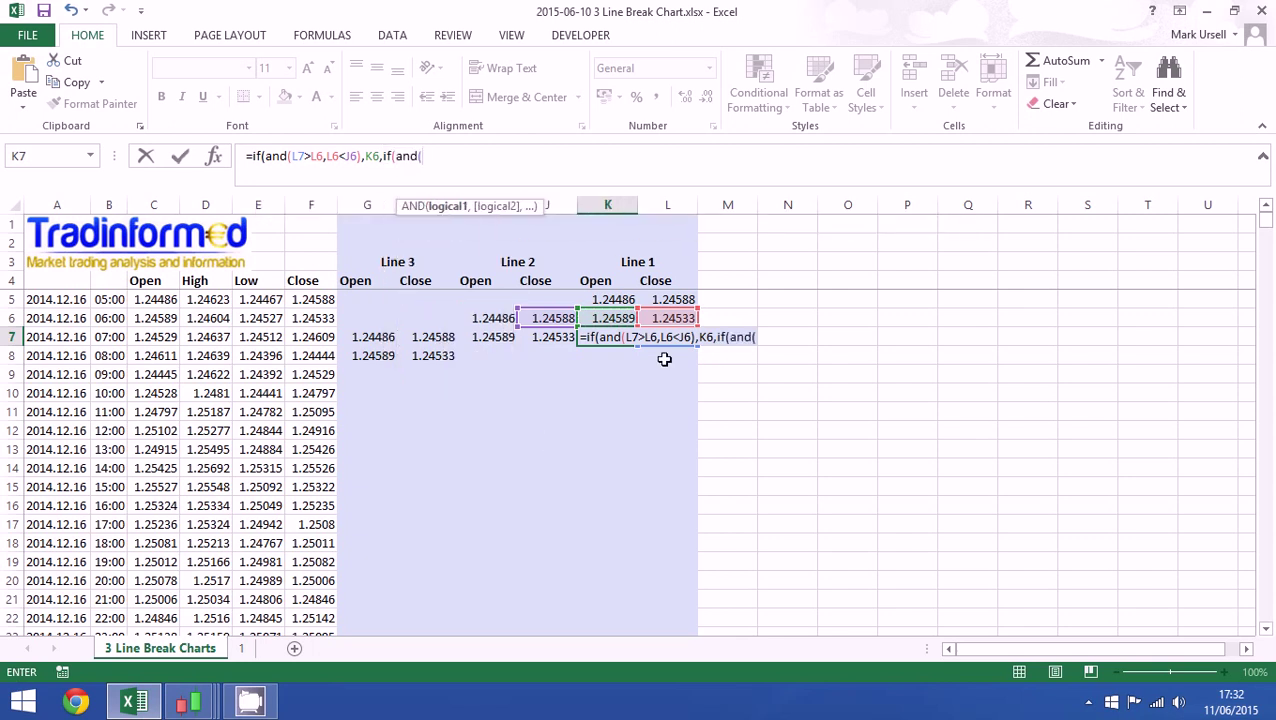
pyautogui.press('Right')
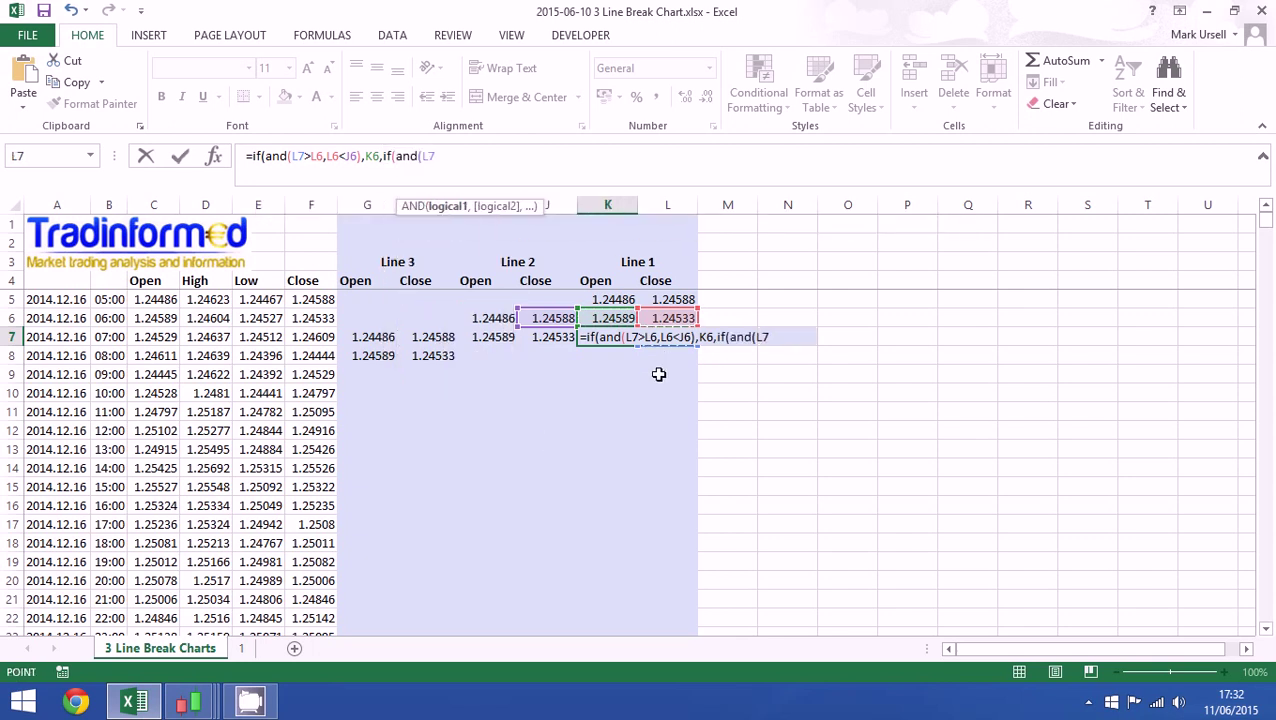
pyautogui.write('<')
pyautogui.press('Up')
pyautogui.press('Right')
pyautogui.write(',')
# Add L6>J6 as the second condition of the second nested AND test and return K6 if true
pyautogui.press('Up')
pyautogui.press('Right')
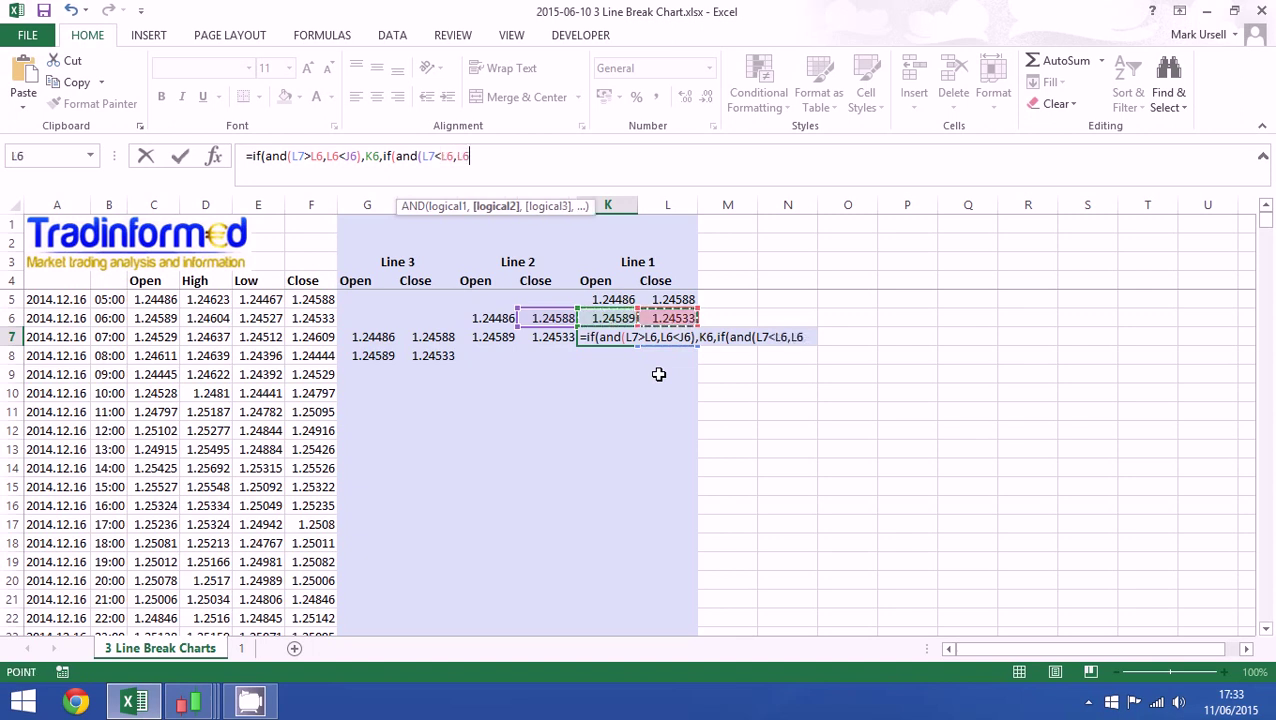
pyautogui.write('>')
pyautogui.press('Up')
pyautogui.press('Left')
pyautogui.press('Left')
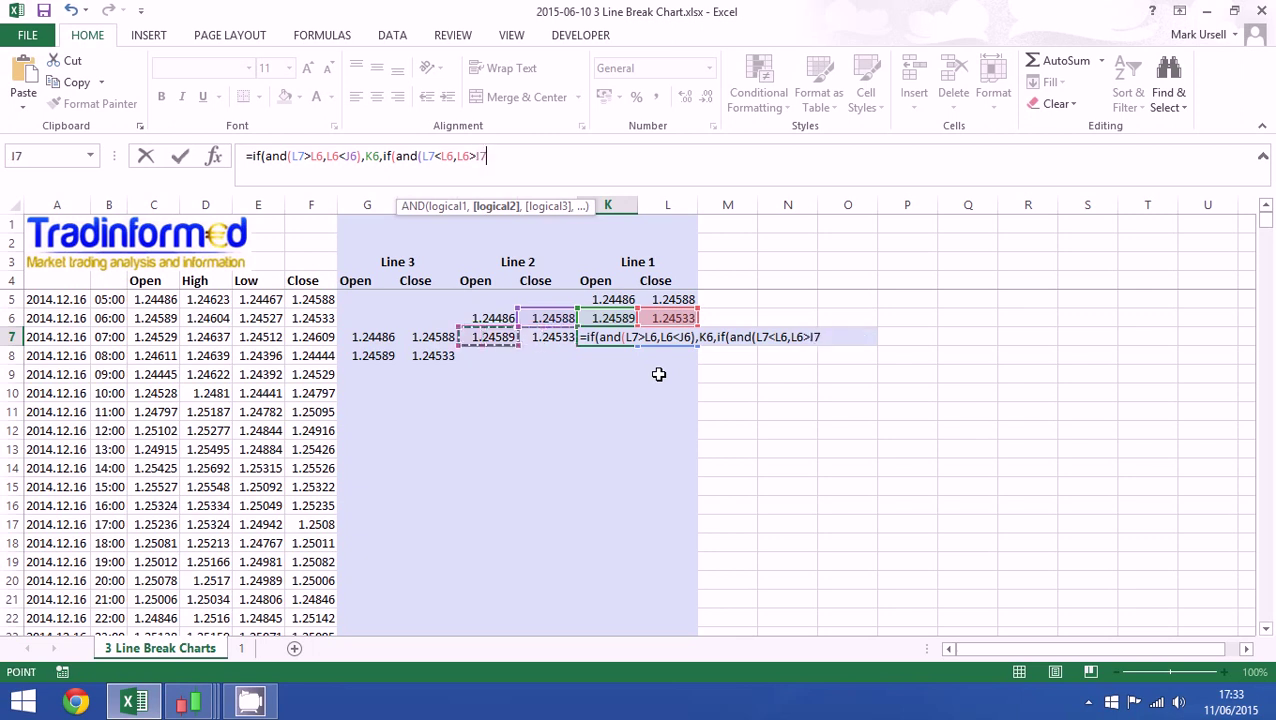
pyautogui.press('Right')
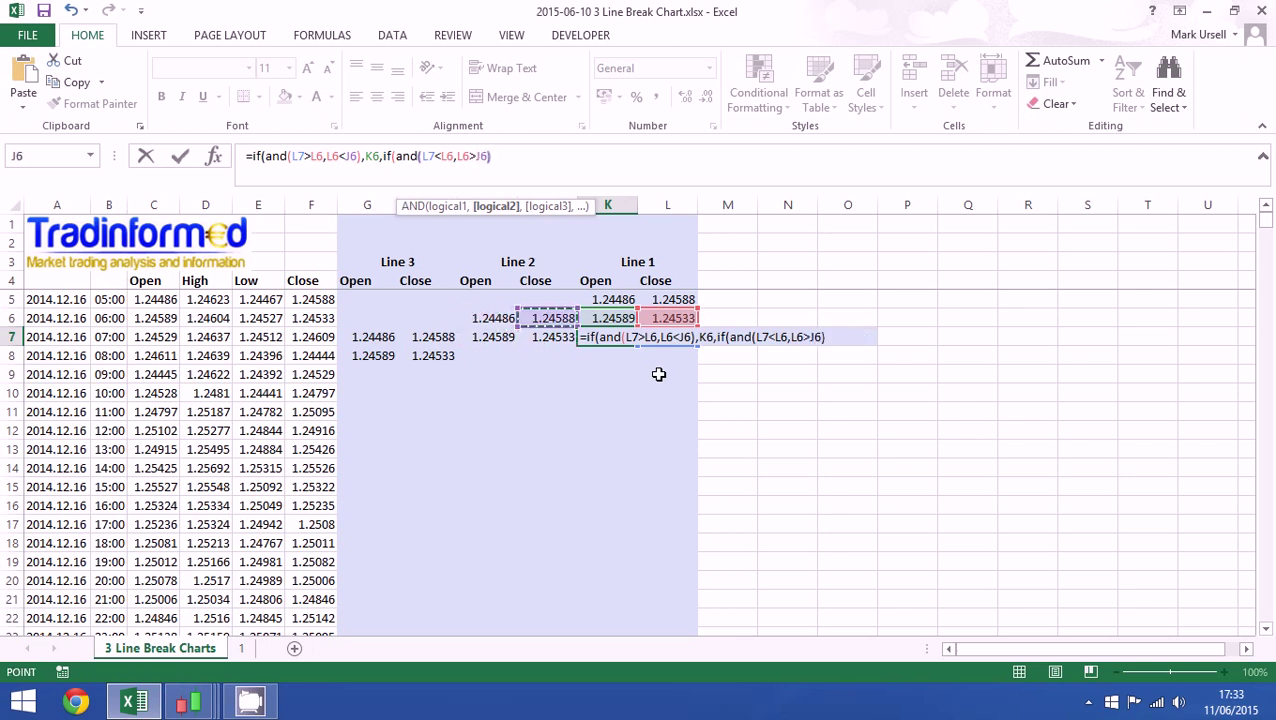
pyautogui.write('),')
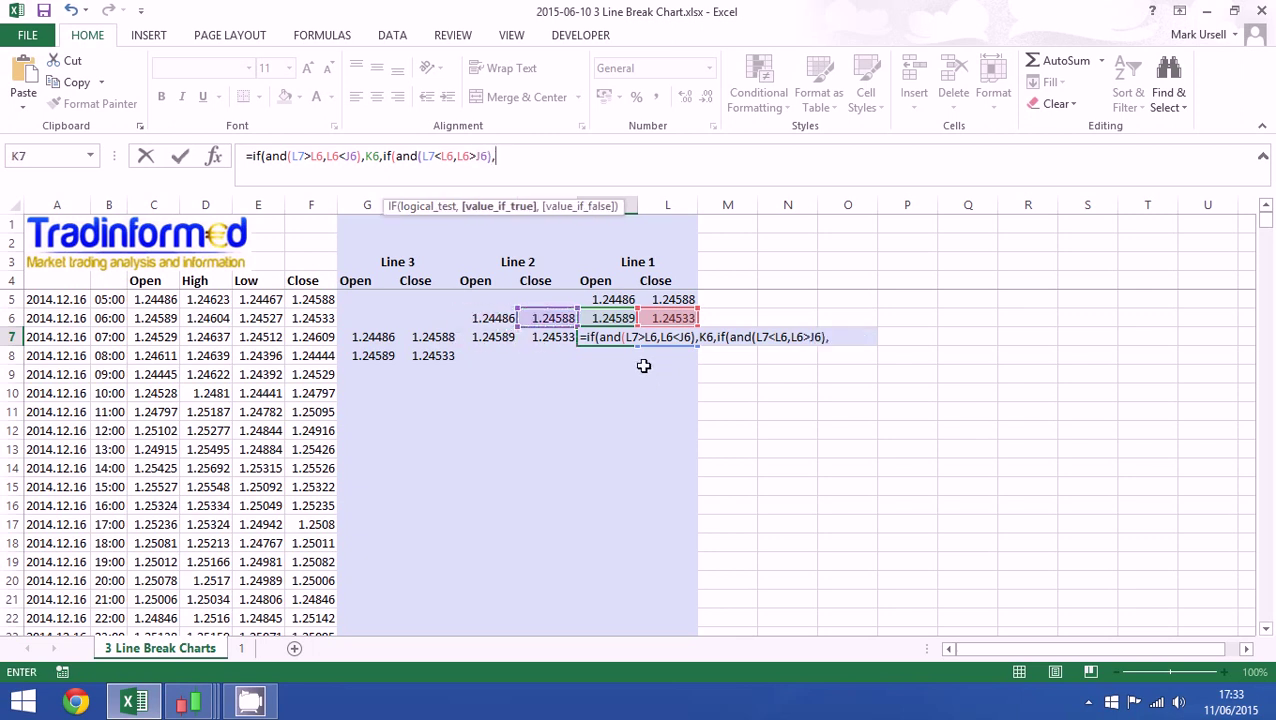
pyautogui.click(597, 320)
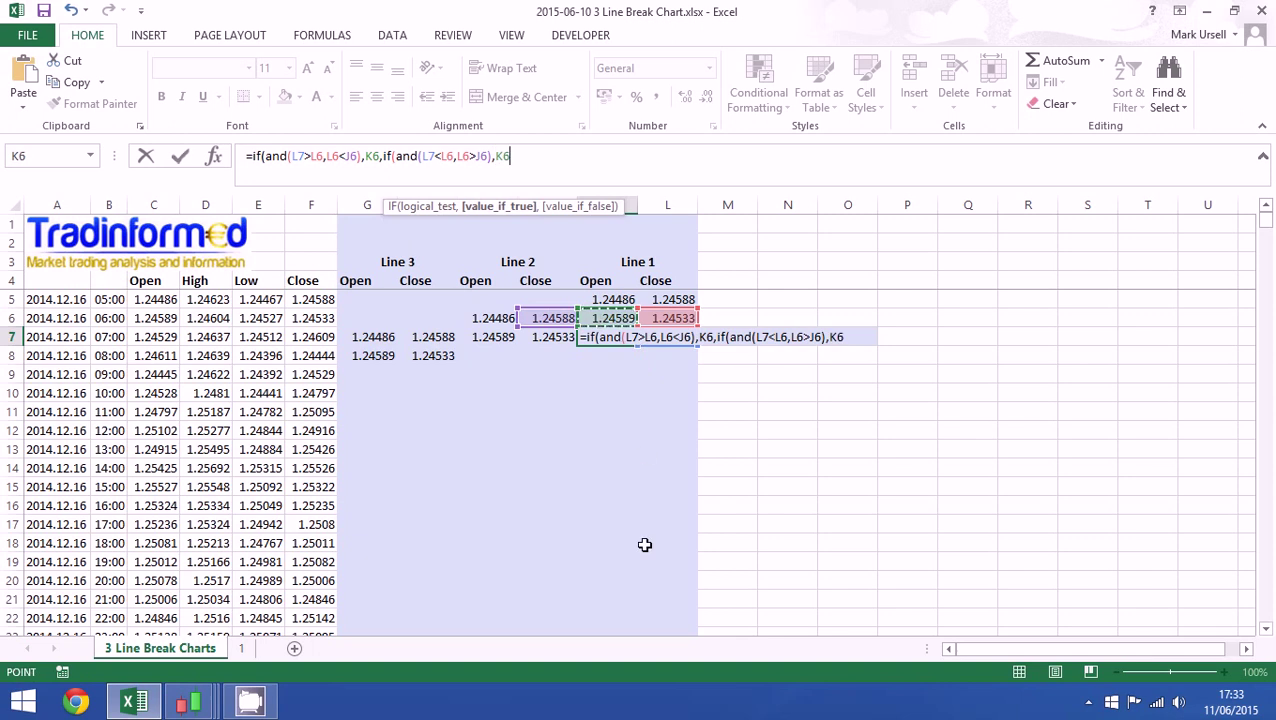
# Nest a third IF in the K7 formula with an AND test whose first condition is L7>L6
pyautogui.write(',if(and(')
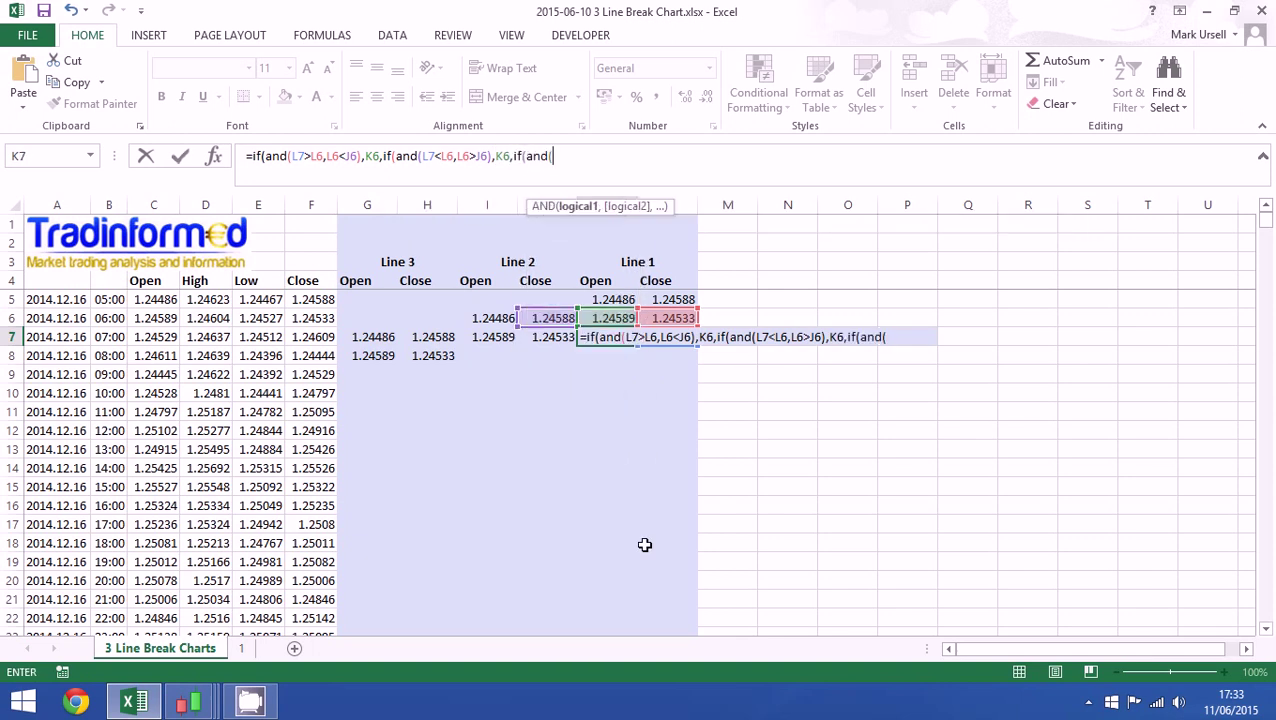
pyautogui.press('Right')
pyautogui.write('>')
pyautogui.press('Up')
pyautogui.press('Right')
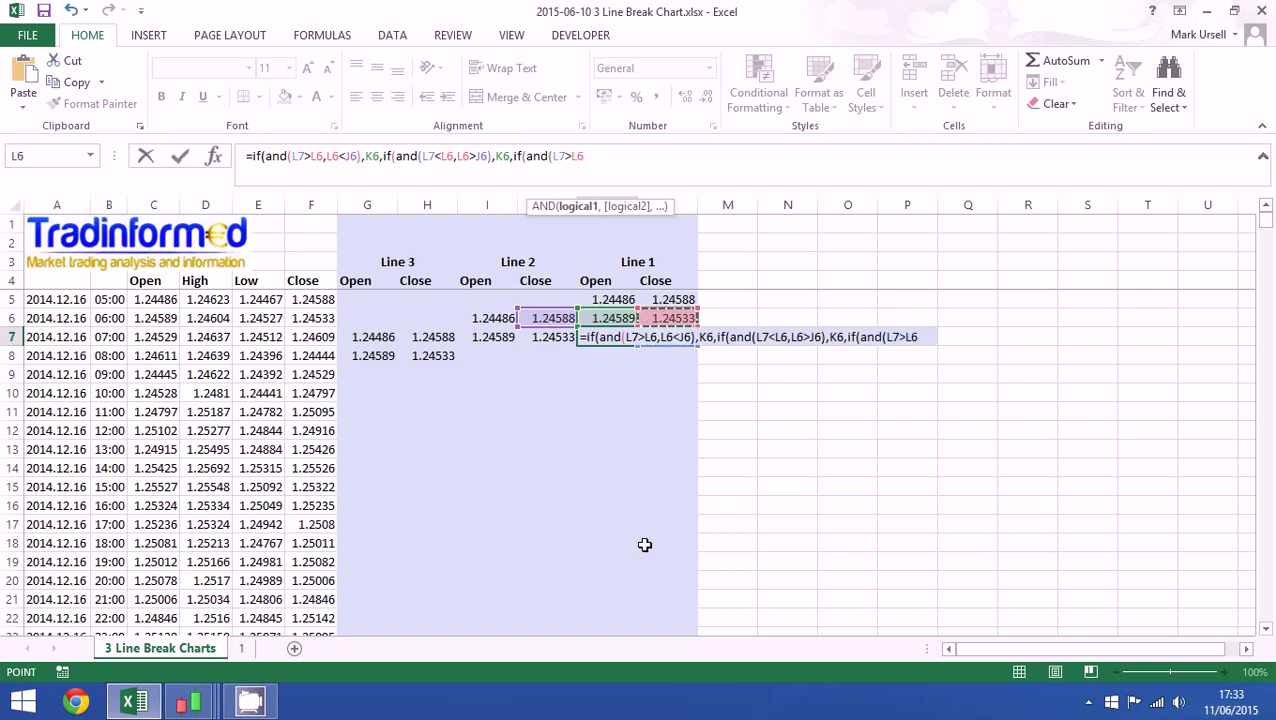
pyautogui.write(',')
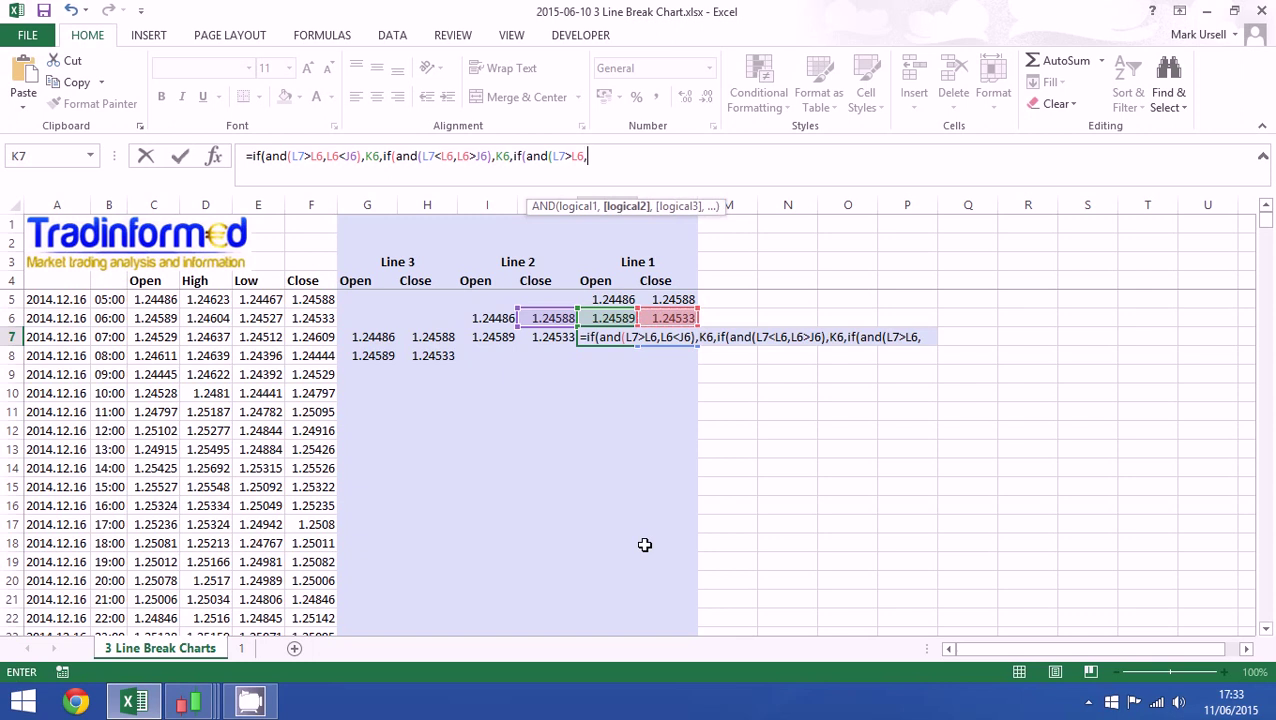
# Add L6>J6 as the second condition of the third AND test and return L6 if true
pyautogui.press('Up')
pyautogui.press('Right')
pyautogui.write('>')
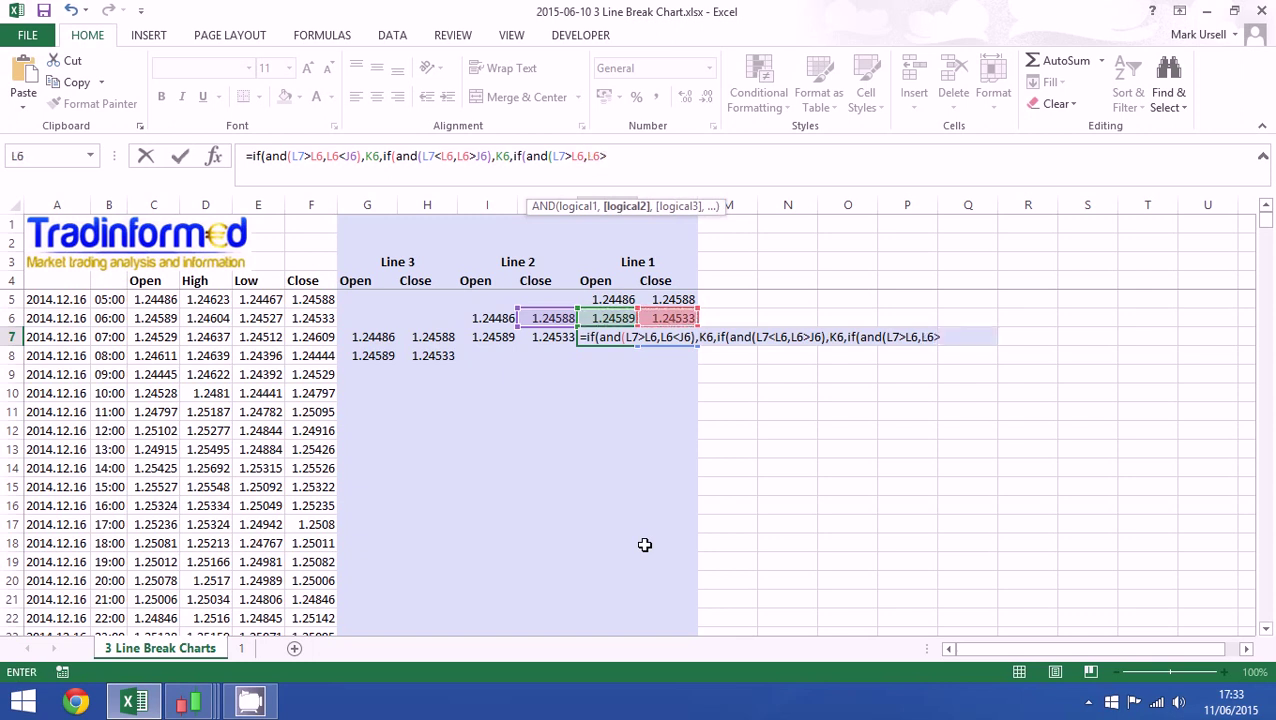
pyautogui.press('Left')
pyautogui.press('Up')
pyautogui.press('Left')
pyautogui.press('Right')
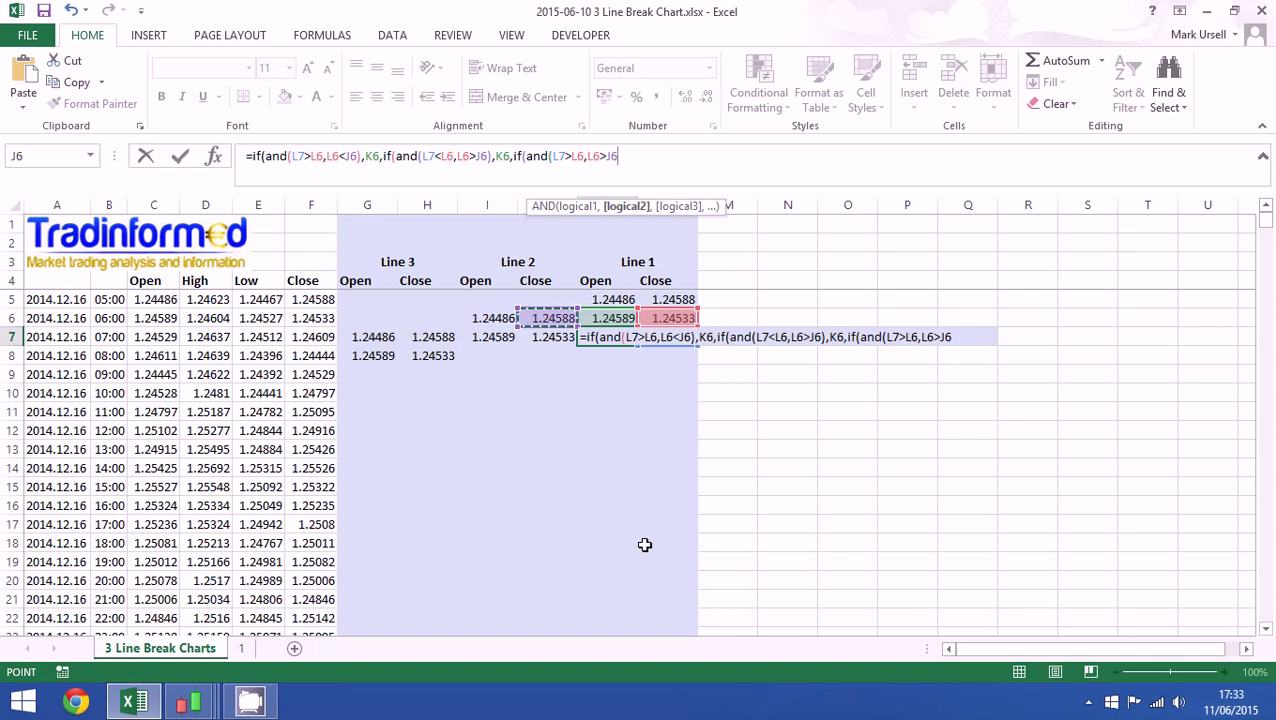
pyautogui.write('),')
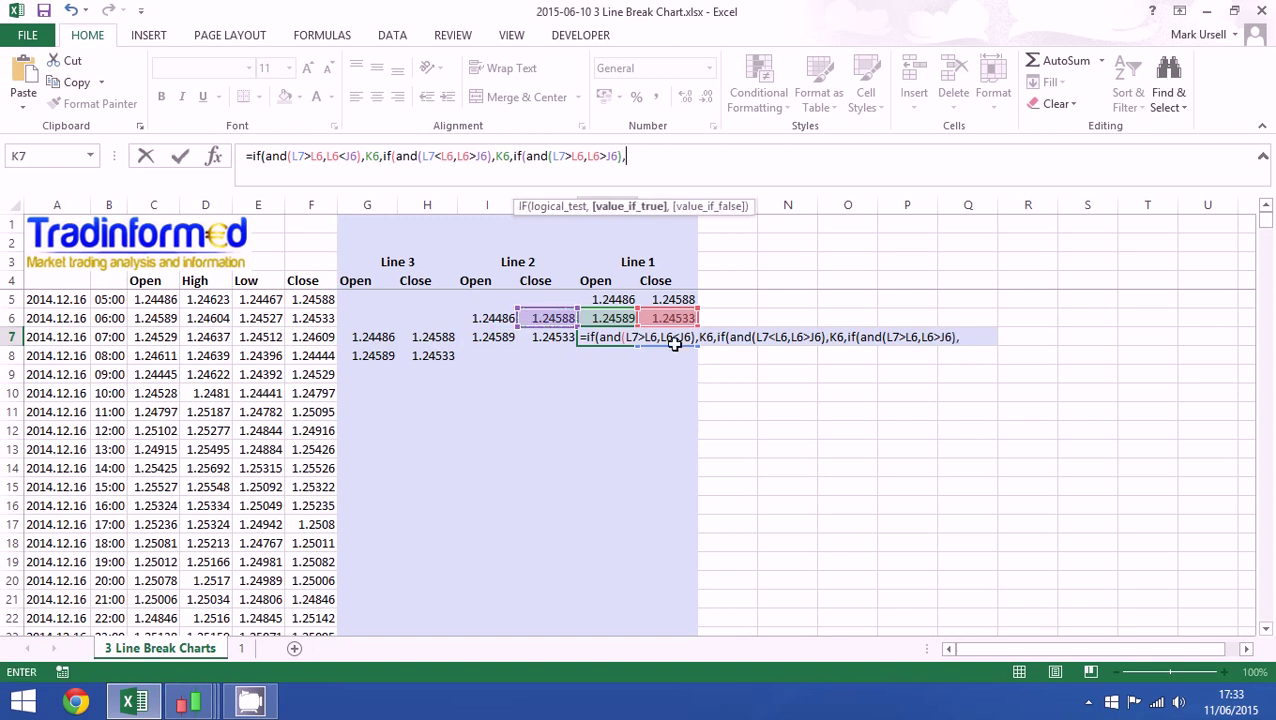
pyautogui.click(661, 316)
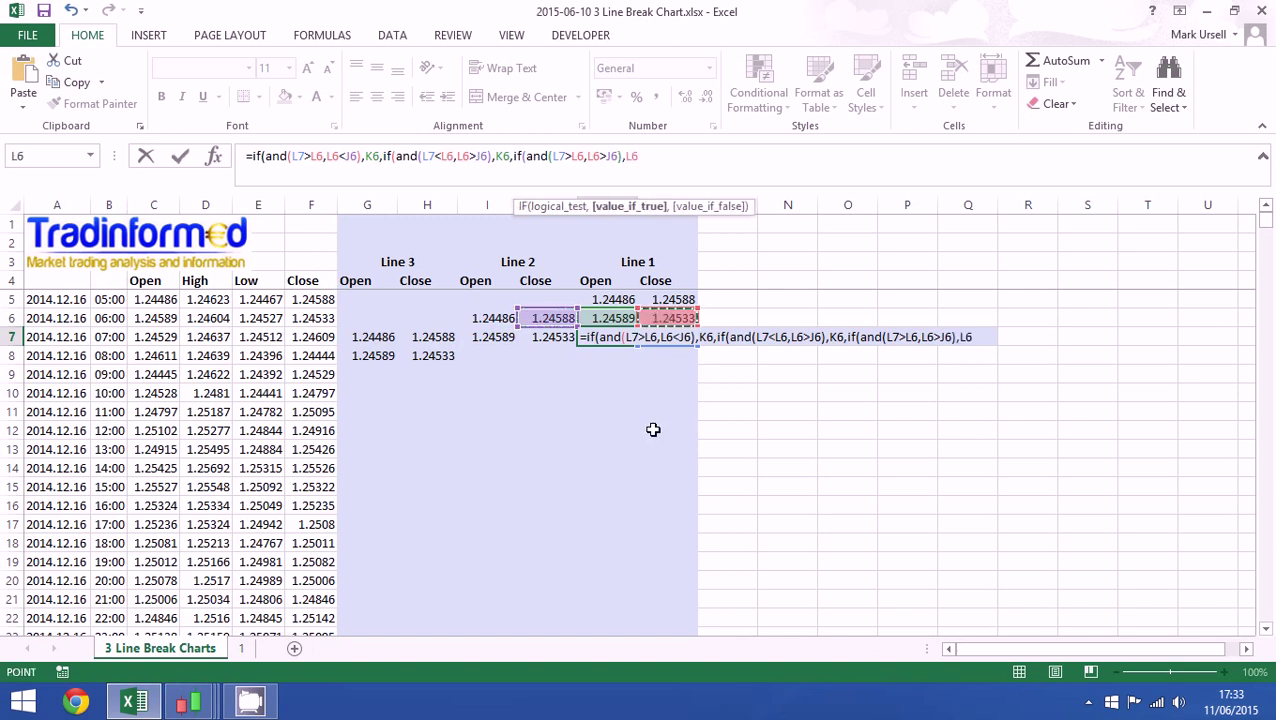
# Nest a fourth IF in the K7 formula with an AND test whose first condition is L7<L6
pyautogui.write(',if(and(')
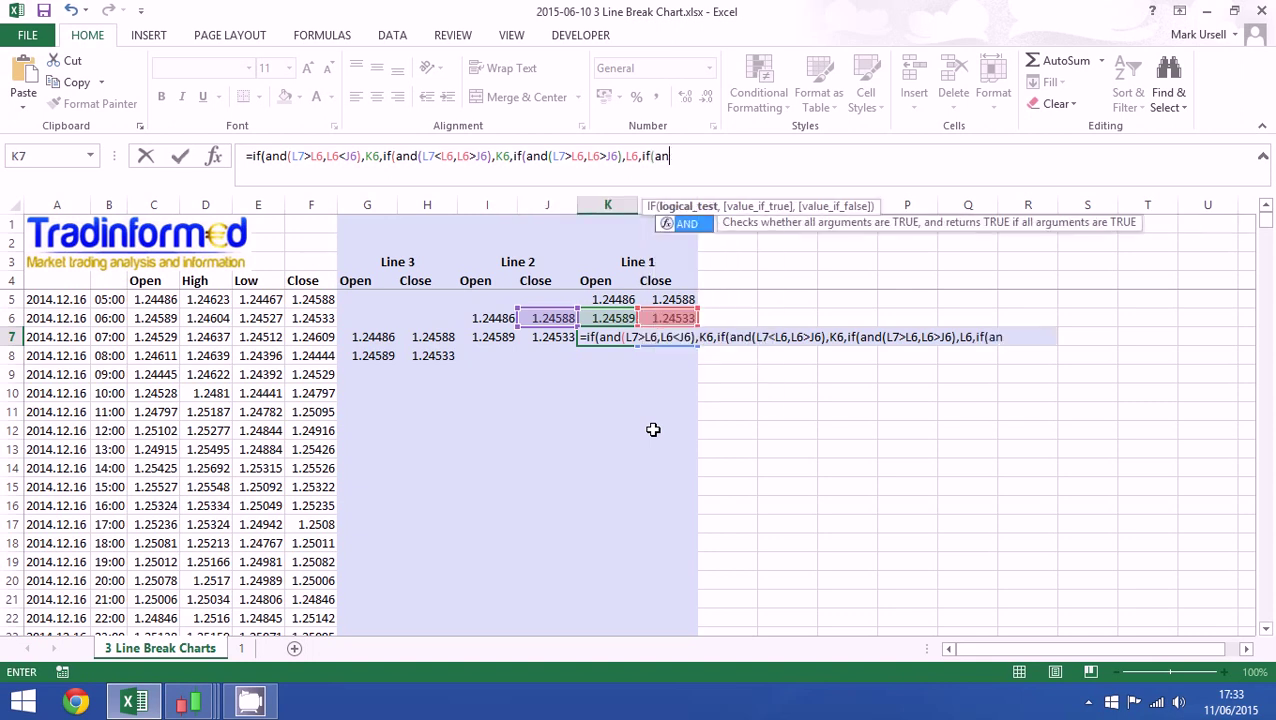
pyautogui.press('Right')
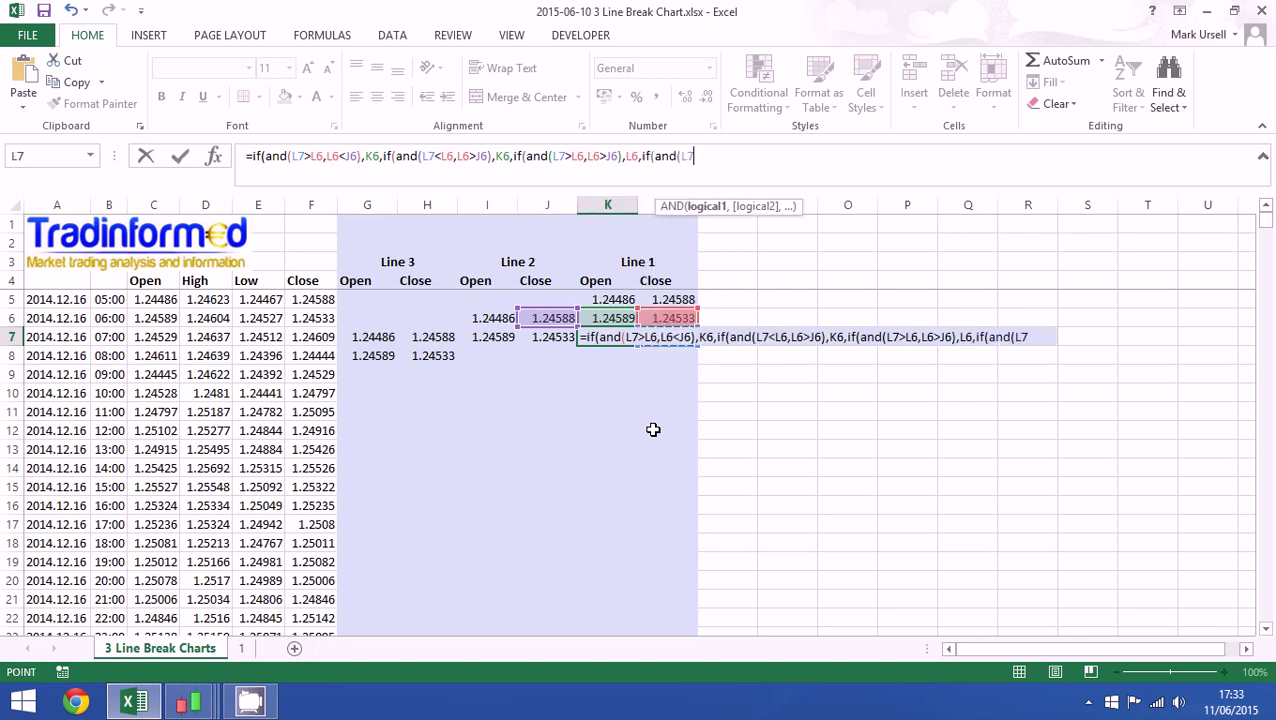
pyautogui.write('<')
pyautogui.press('Up')
pyautogui.press('Right')
# Add L6<J6 as the second condition of the fourth AND test and return L6 if true
pyautogui.write(',')
pyautogui.press('Up')
pyautogui.press('Right')
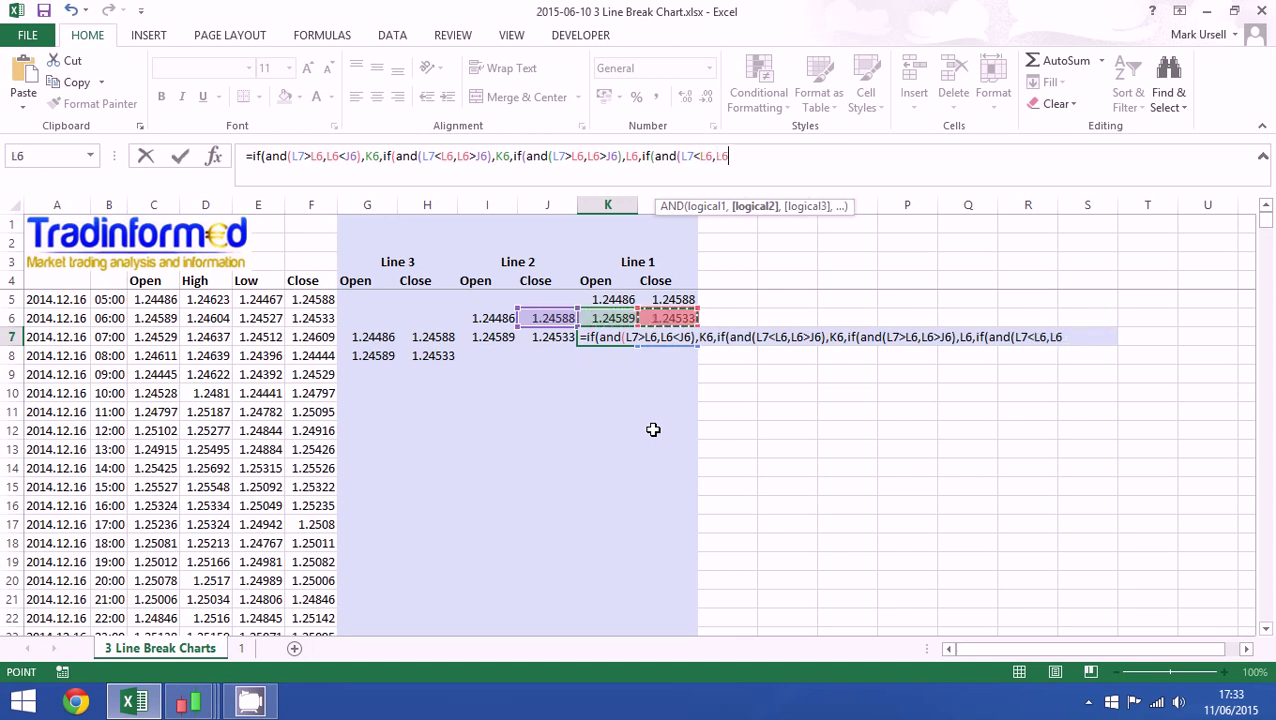
pyautogui.write('<')
pyautogui.press('Left')
pyautogui.press('Left')
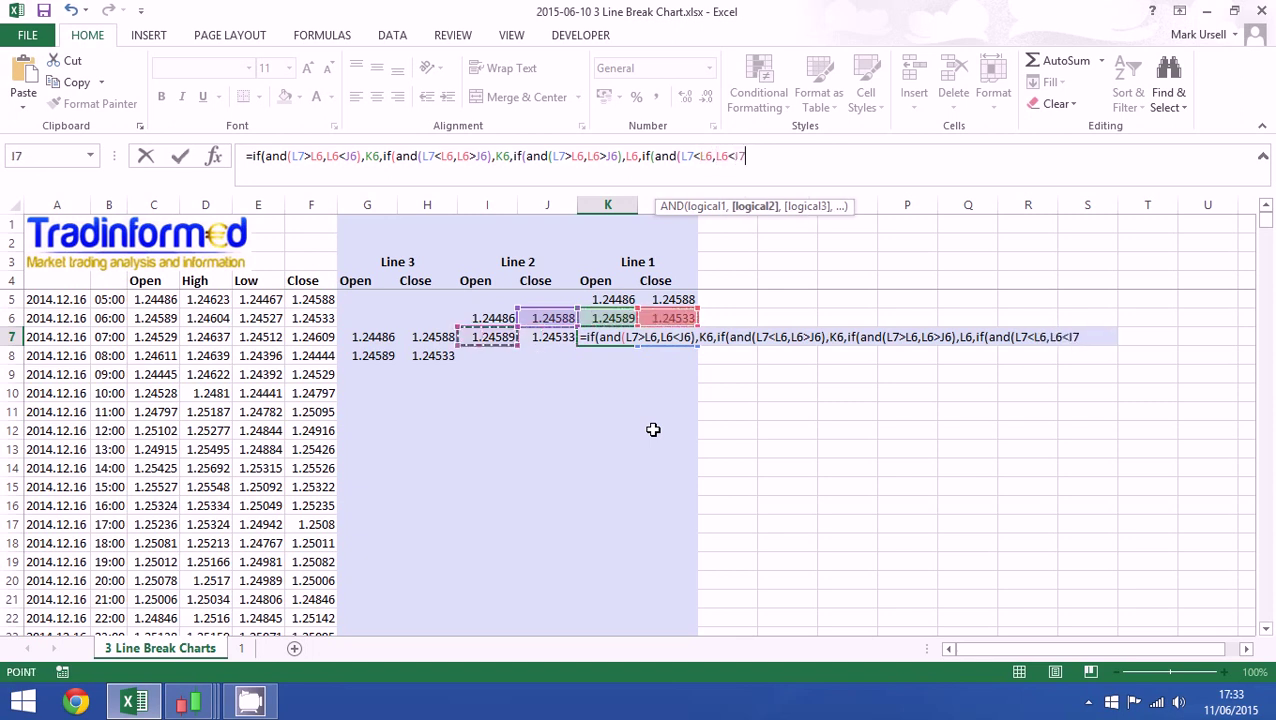
pyautogui.press('Up')
pyautogui.press('Right')
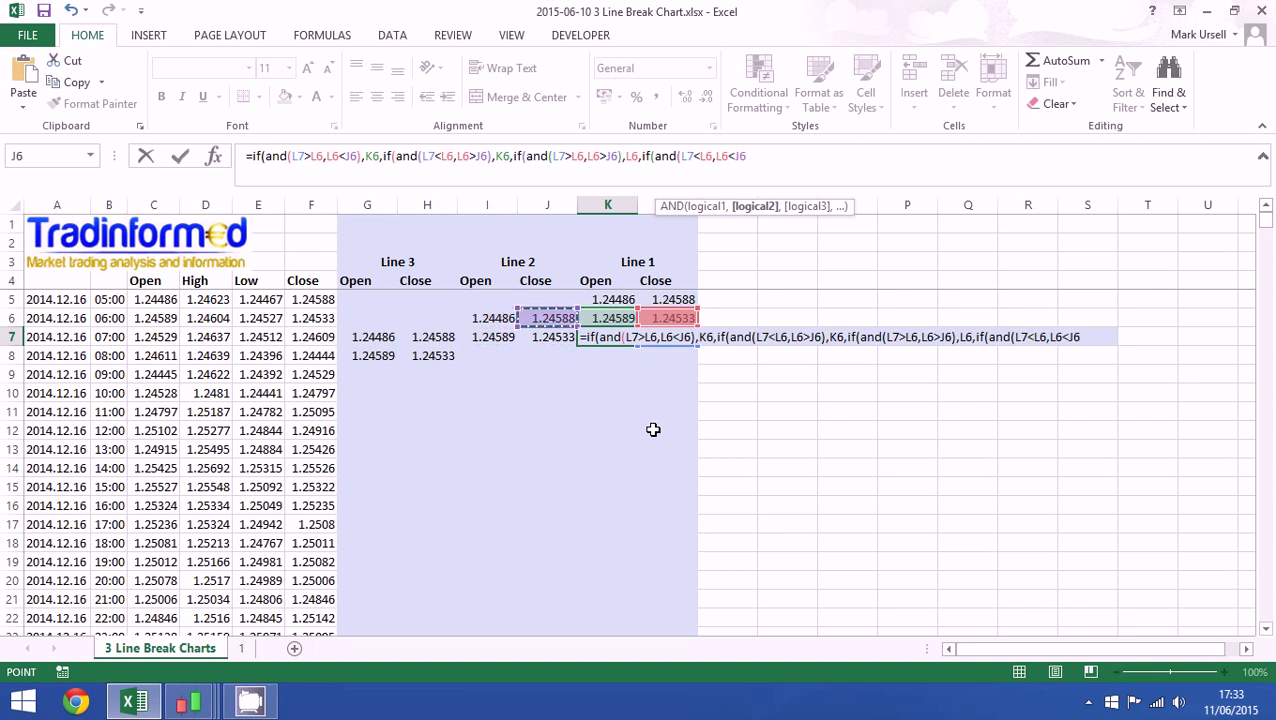
pyautogui.write('),')
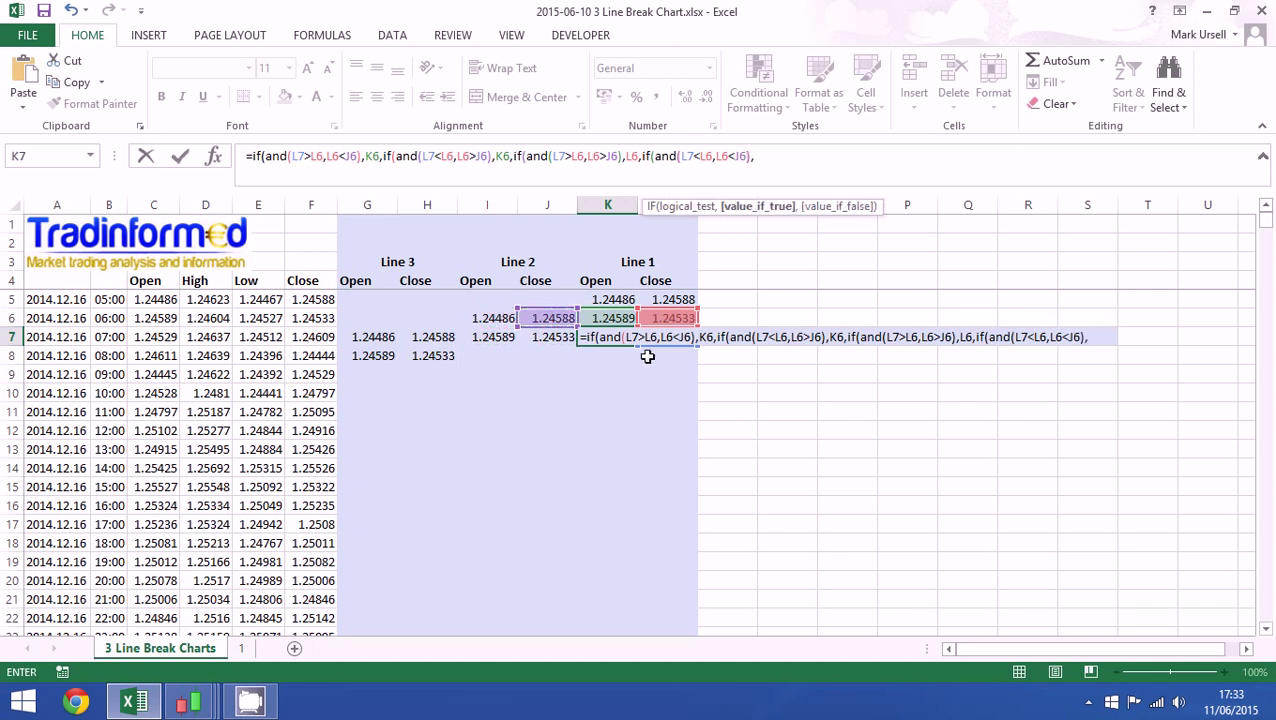
pyautogui.click(662, 318)
pyautogui.write(',')
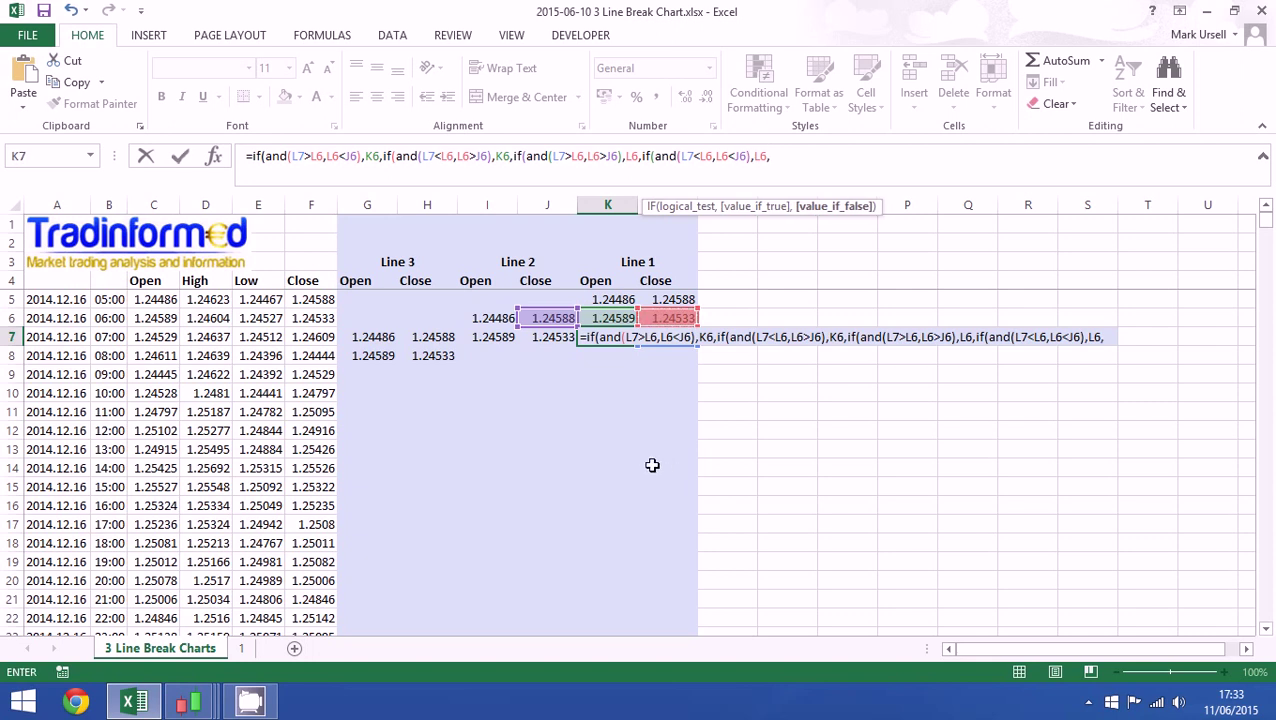
# Complete the K7 formula with K6 as the final false value and fill K7:L7 down to row 8
pyautogui.click(610, 318)
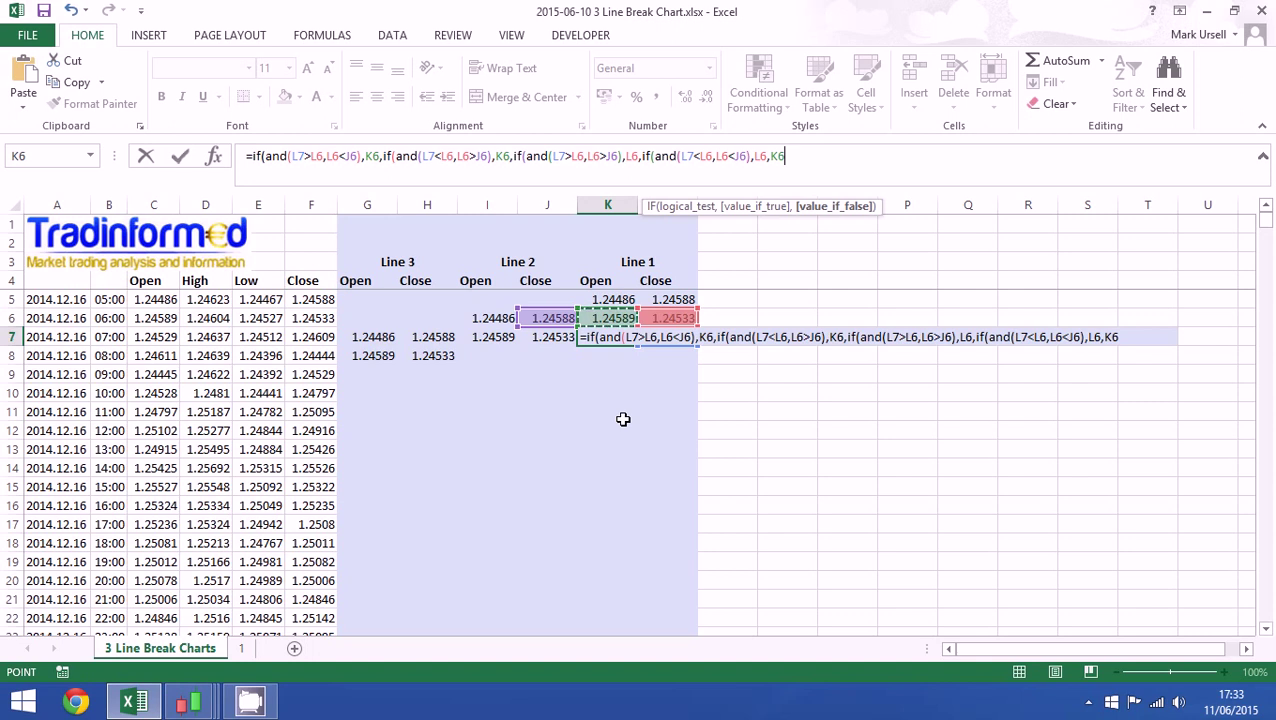
pyautogui.write(')')
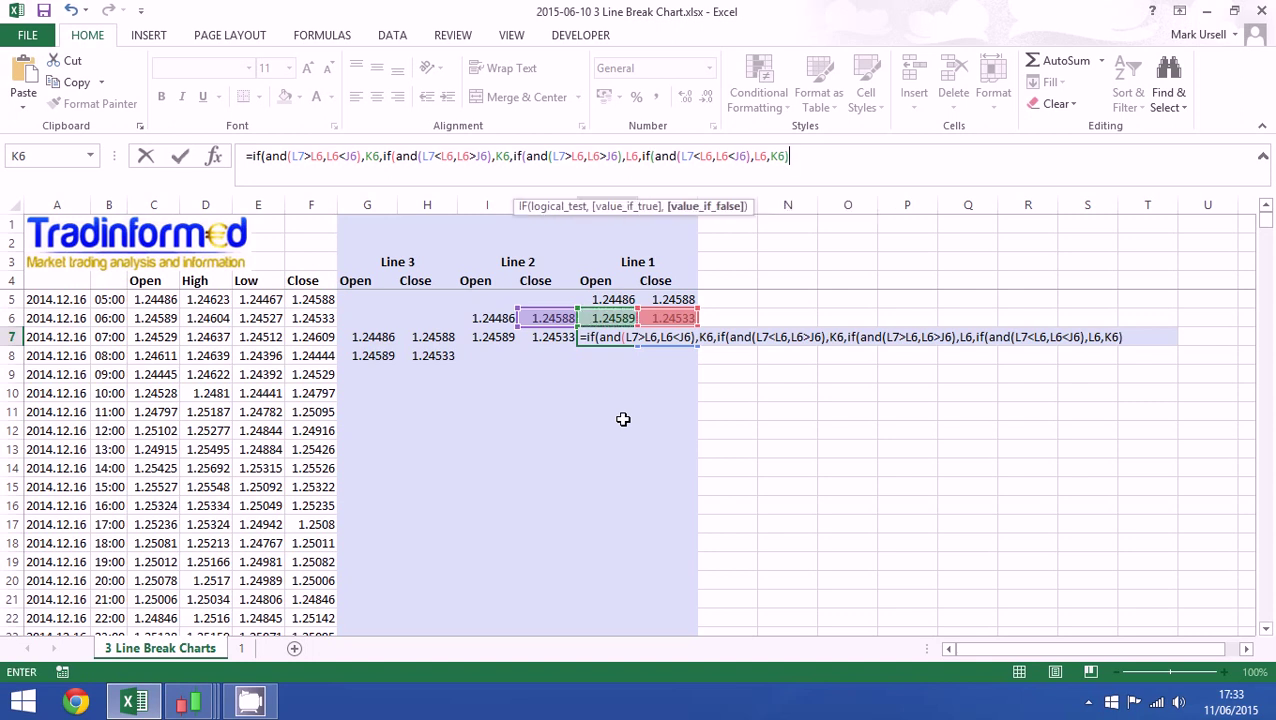
pyautogui.write(')')
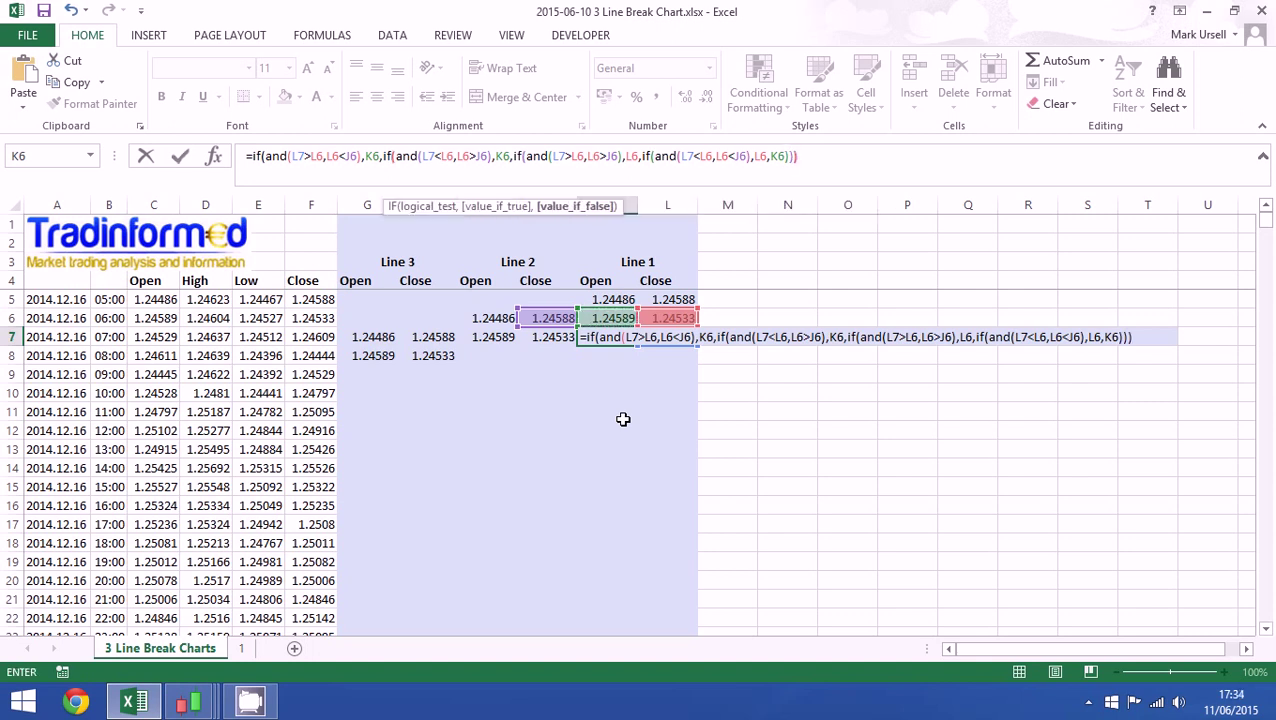
pyautogui.write(')')
pyautogui.press('Return')
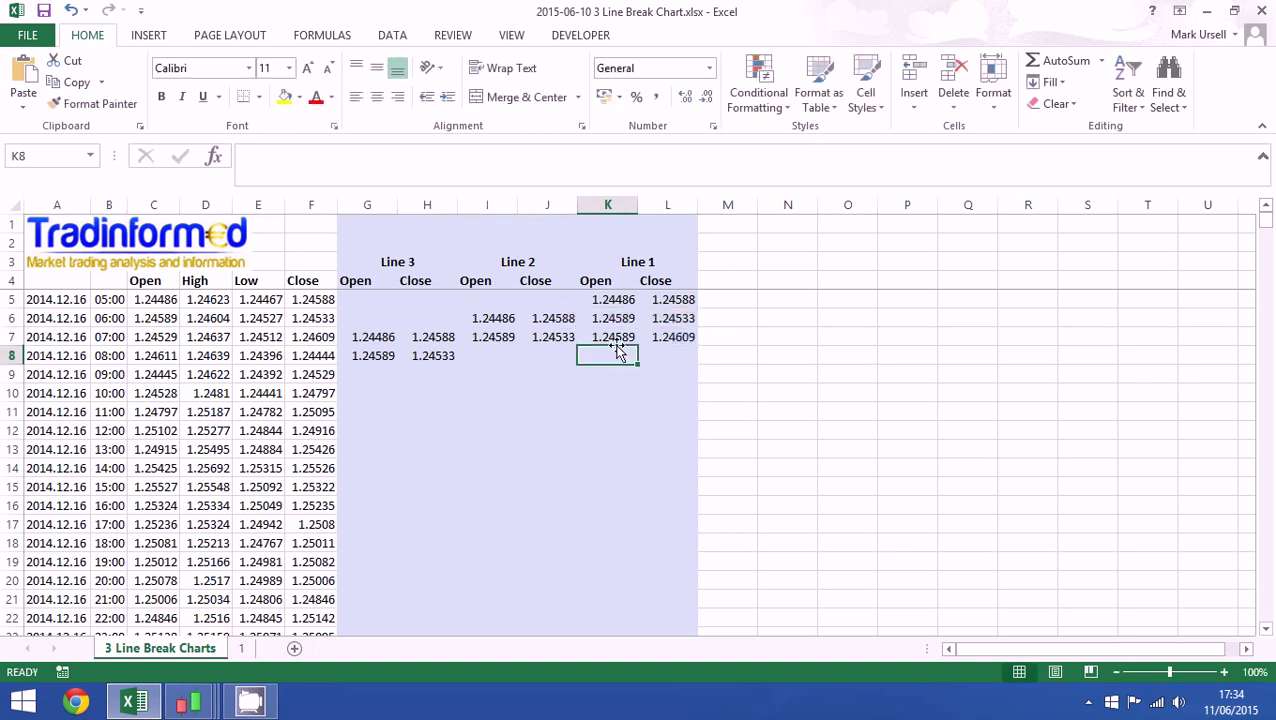
pyautogui.moveTo(612, 337); pyautogui.dragTo(704, 362)
# Enter the Line 2 Close formula =IF(L8<>L7,L7,J7) in cell J8
pyautogui.click(541, 358)
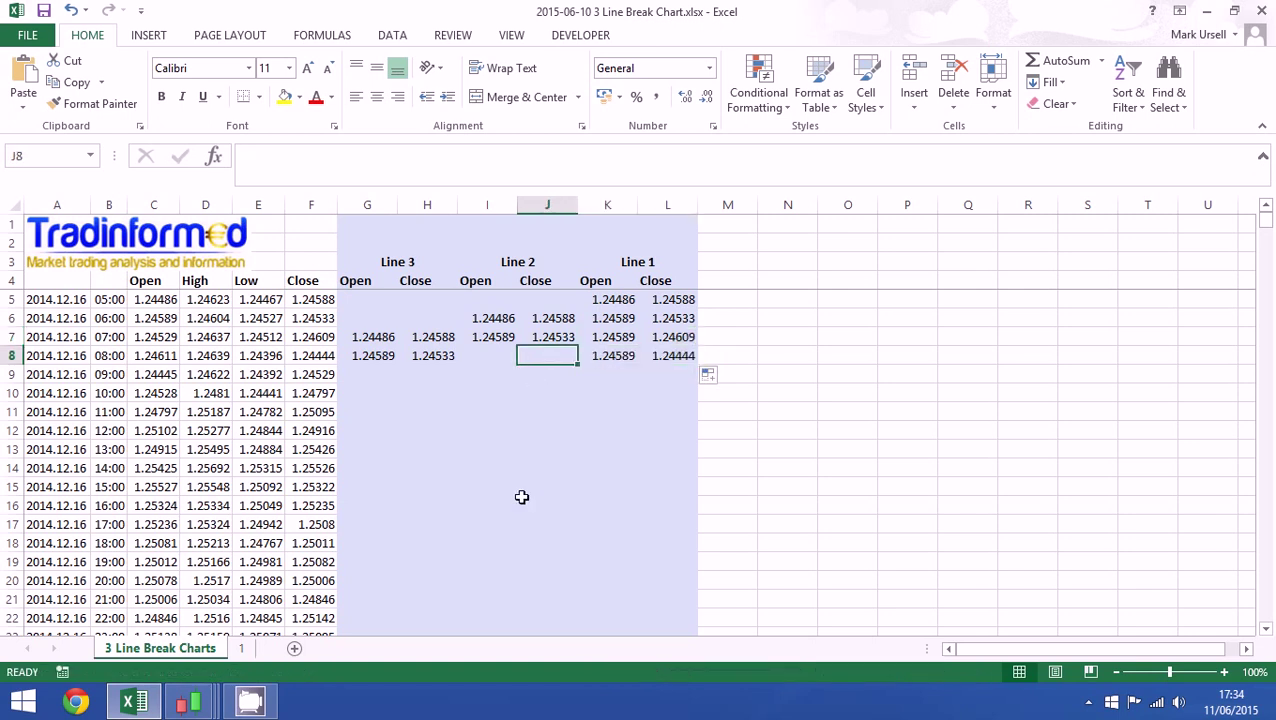
pyautogui.write('=if')
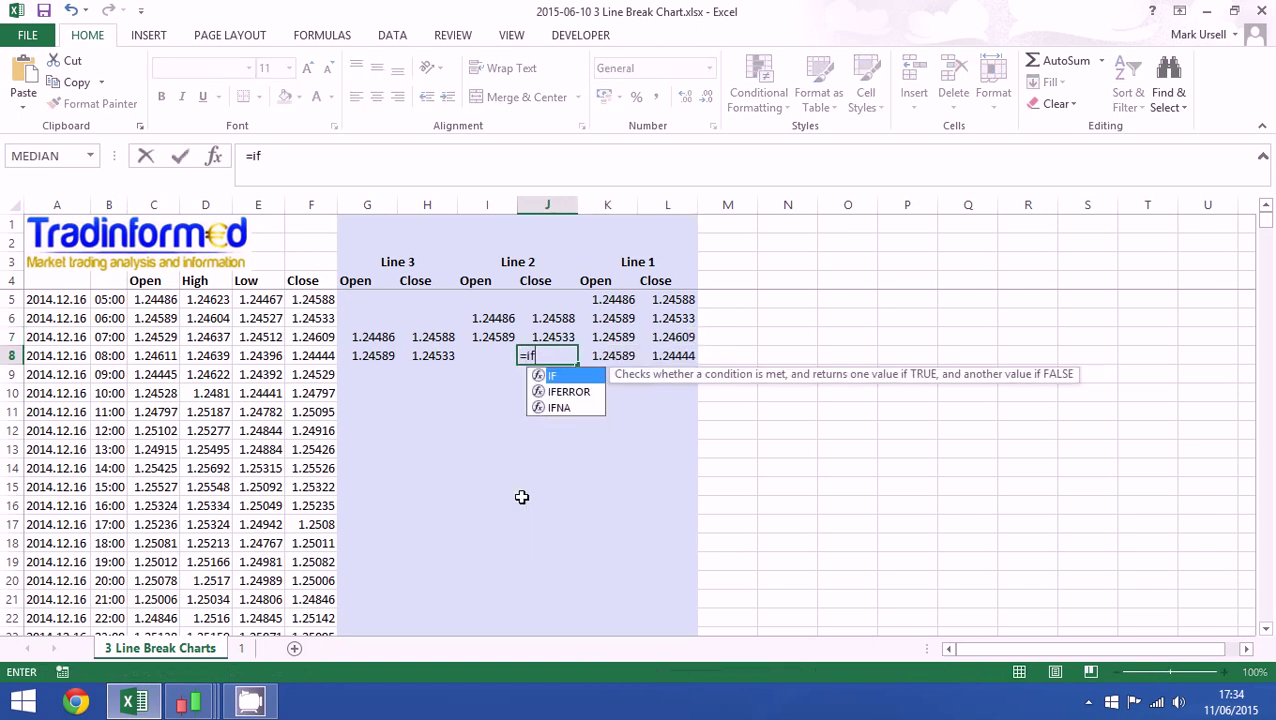
pyautogui.write('(')
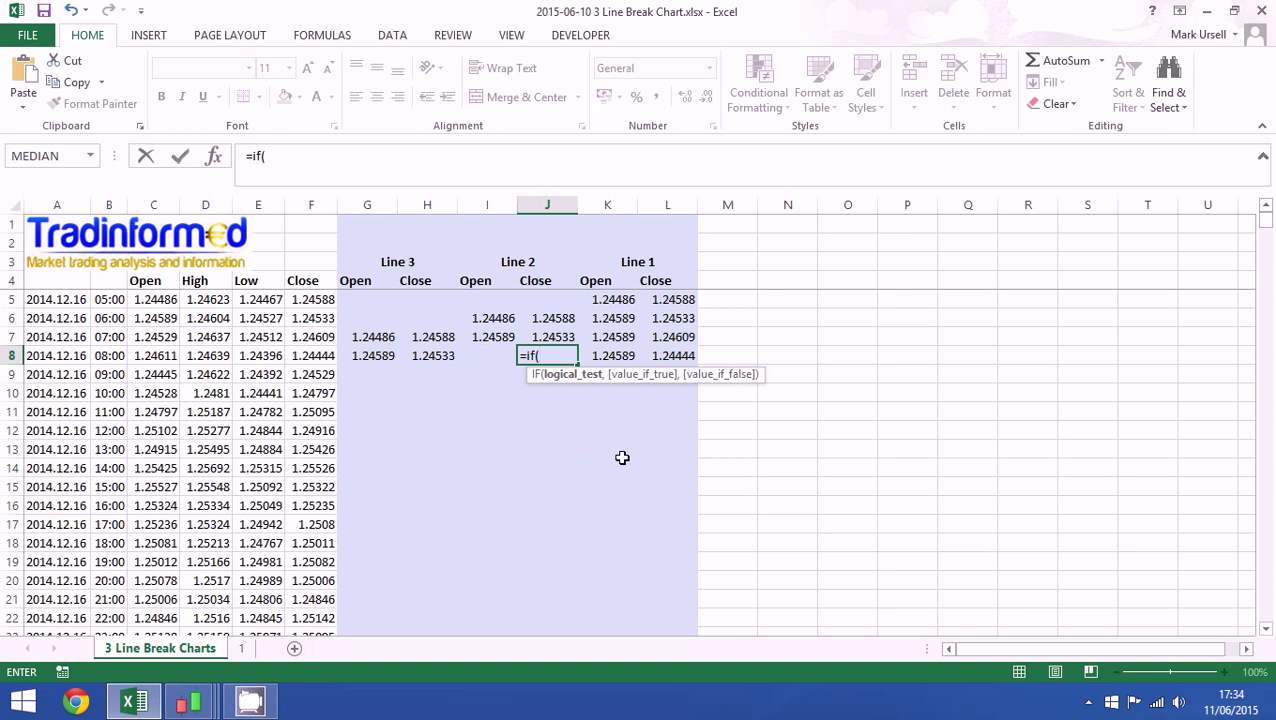
pyautogui.click(680, 352)
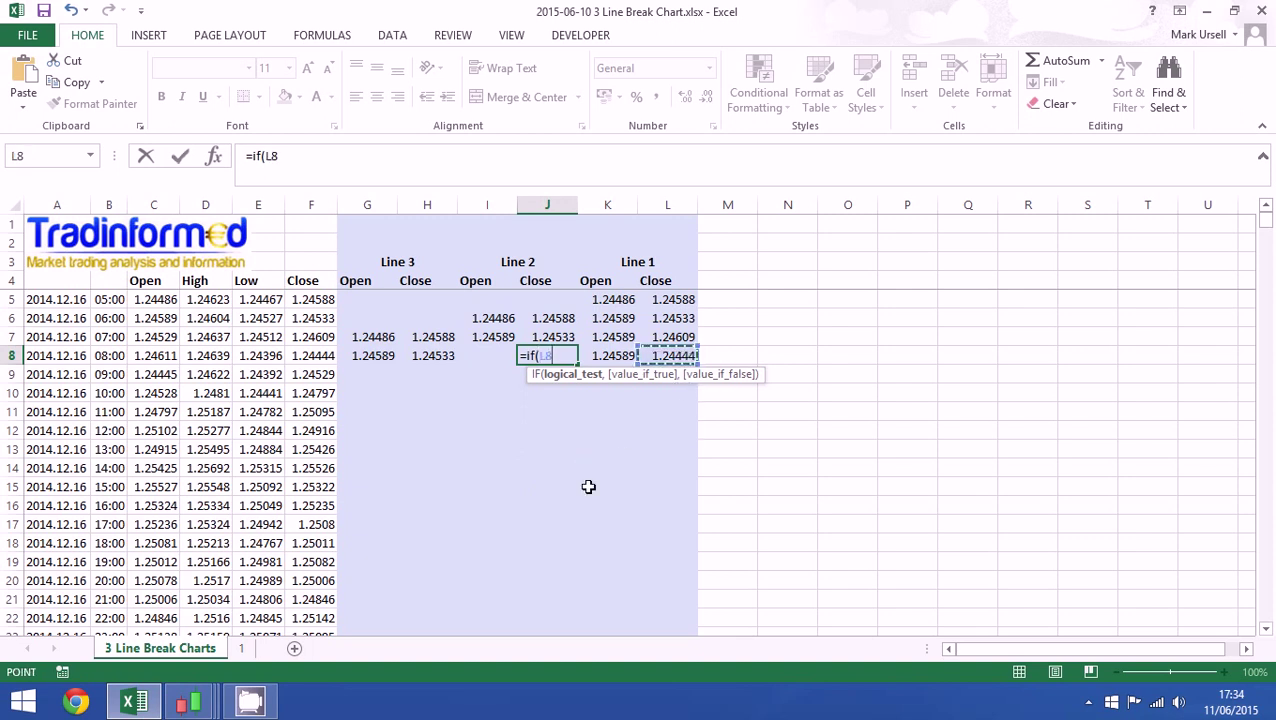
pyautogui.write('<>')
pyautogui.click(678, 337)
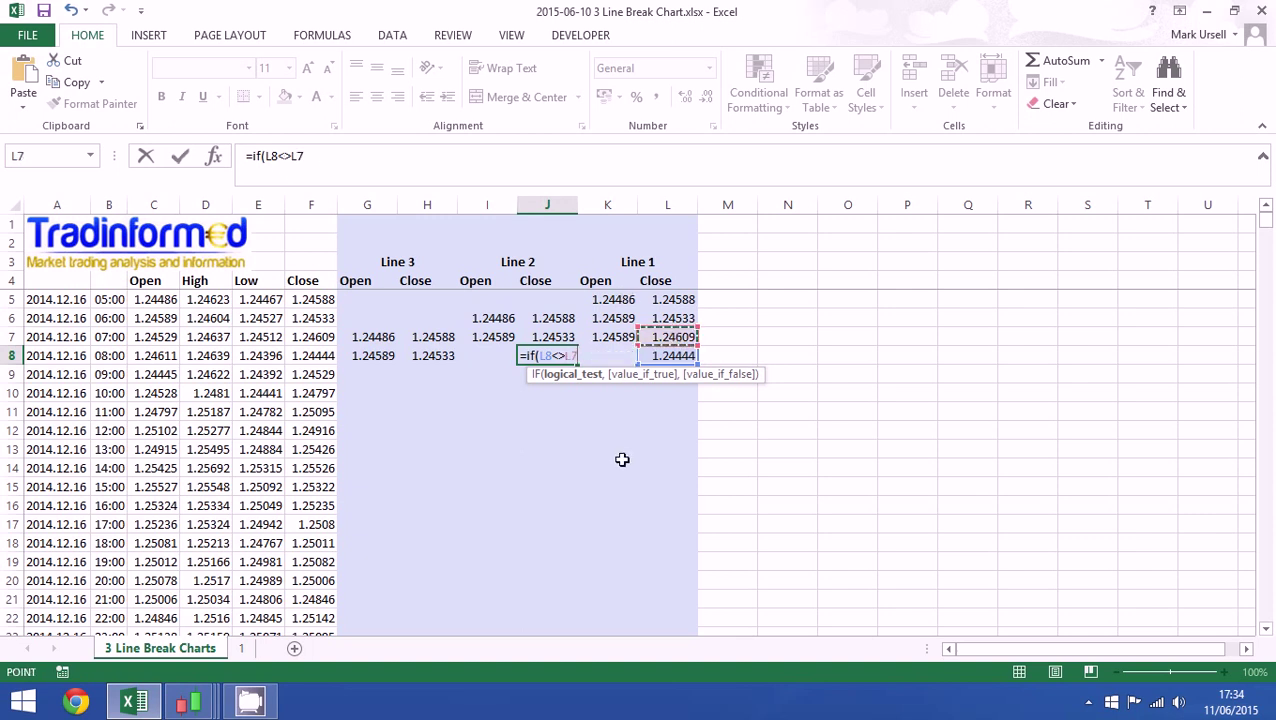
pyautogui.write(',')
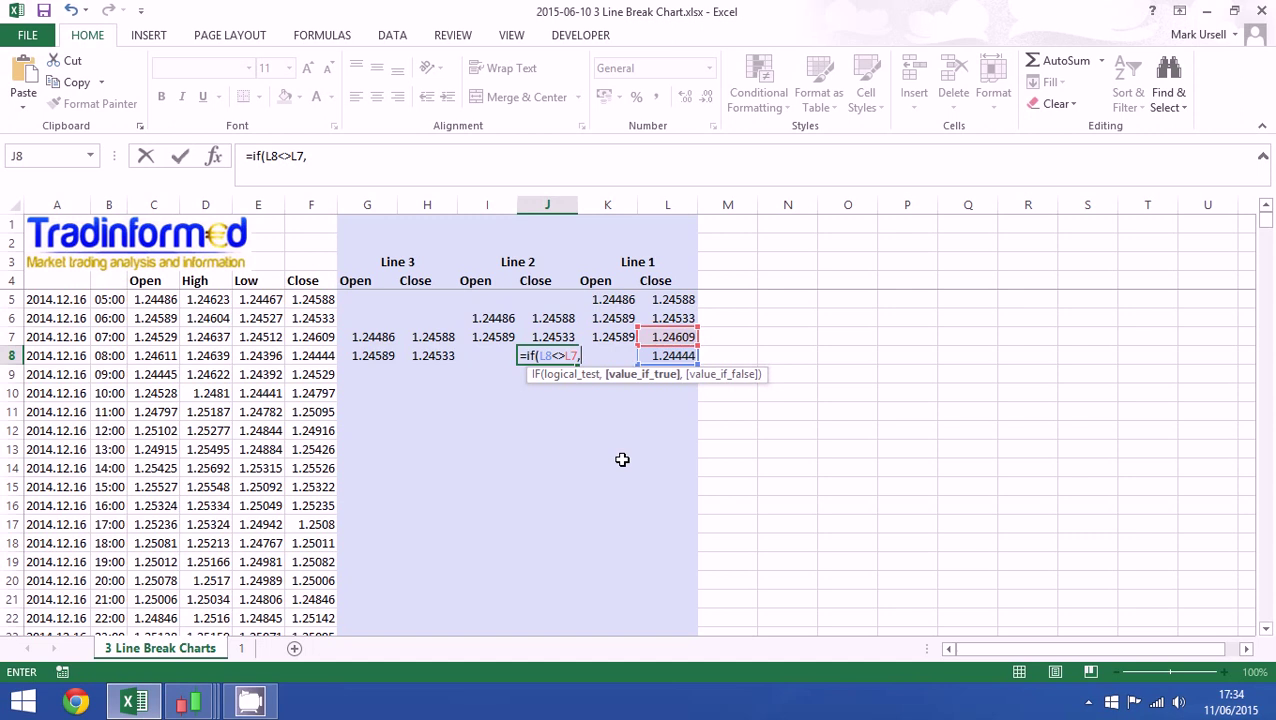
pyautogui.click(675, 337)
pyautogui.write(',')
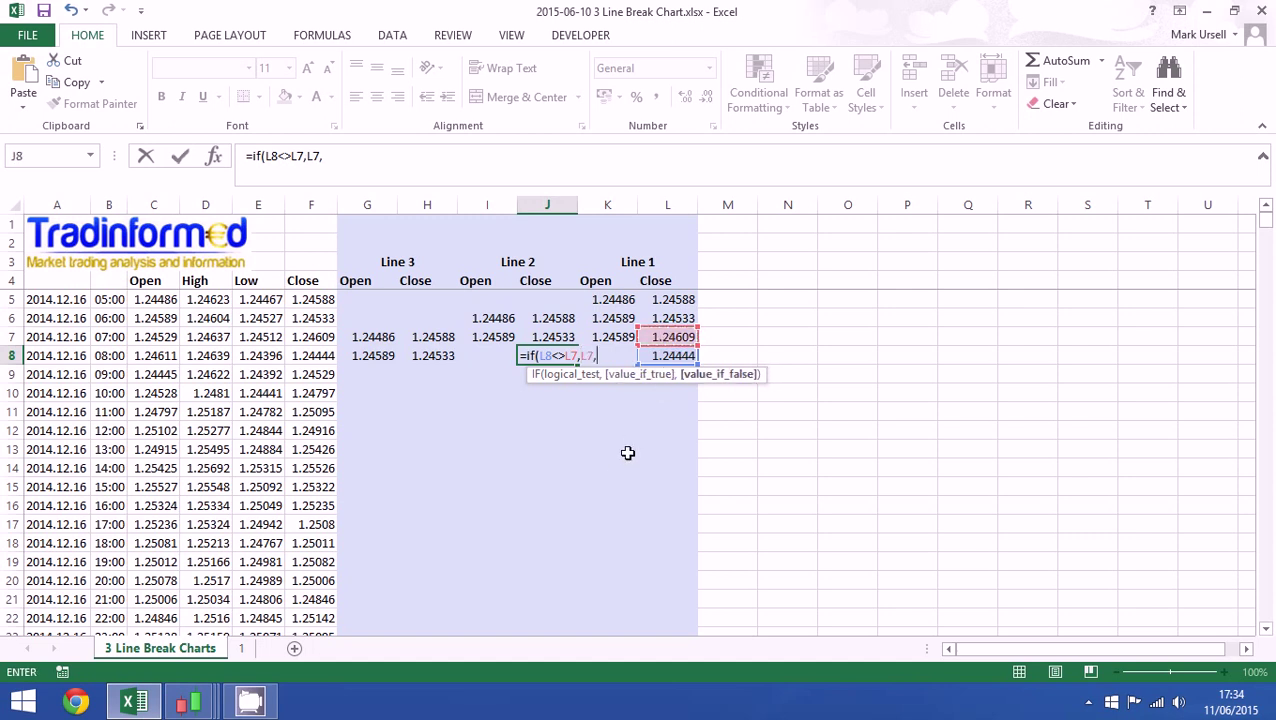
pyautogui.click(549, 334)
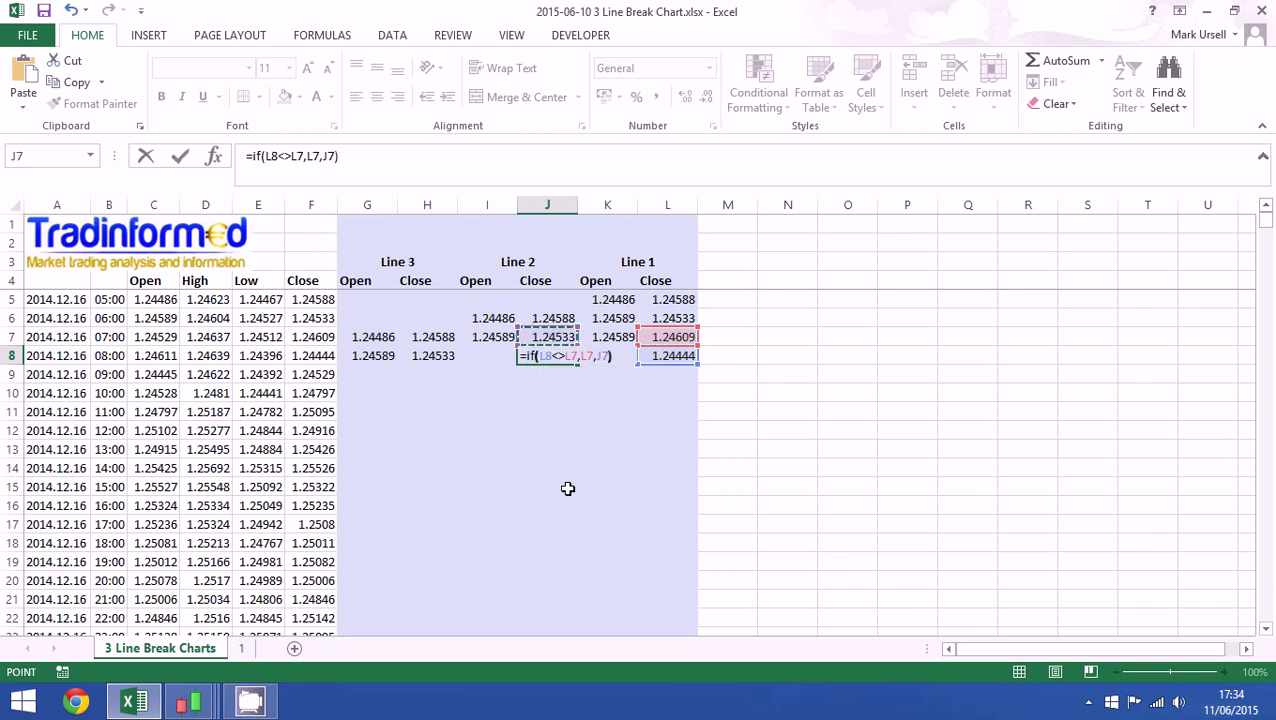
pyautogui.press('Return')
# Enter the Line 2 Open formula =IF(L8<>L7,K7,I7) in cell I8 and fill I8:L8 down to row 9
pyautogui.click(495, 350)
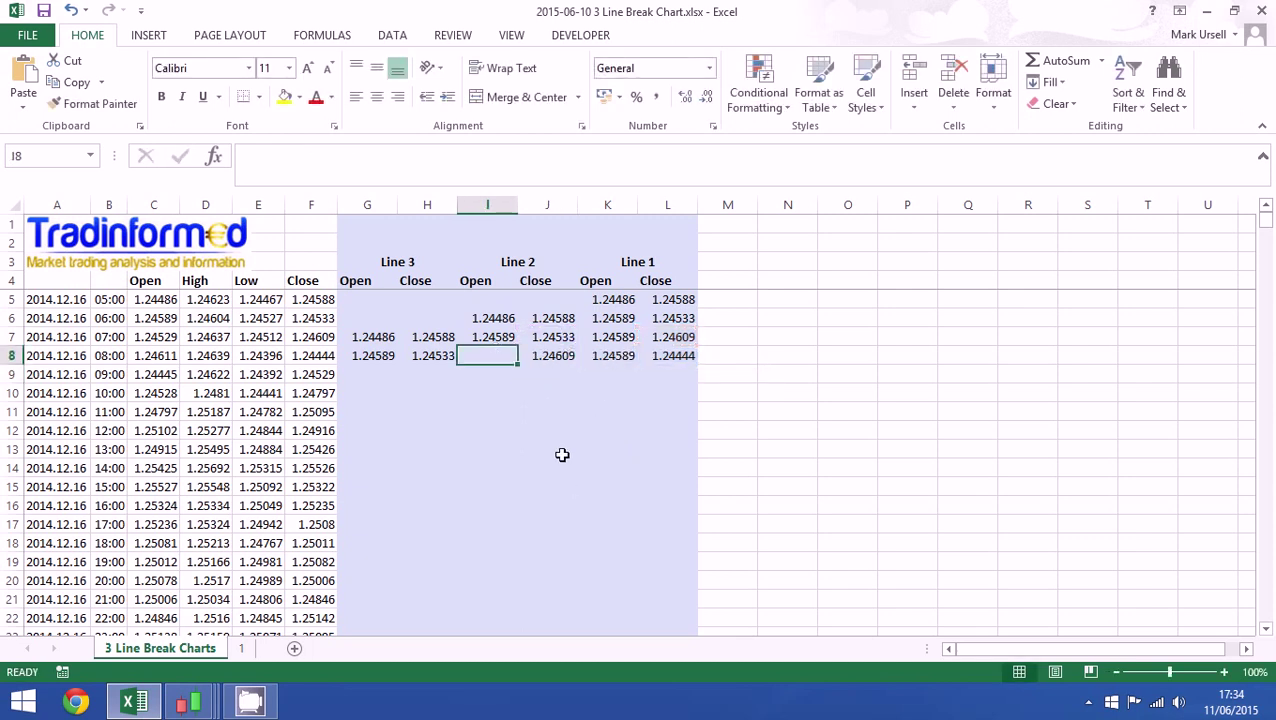
pyautogui.write('if(')
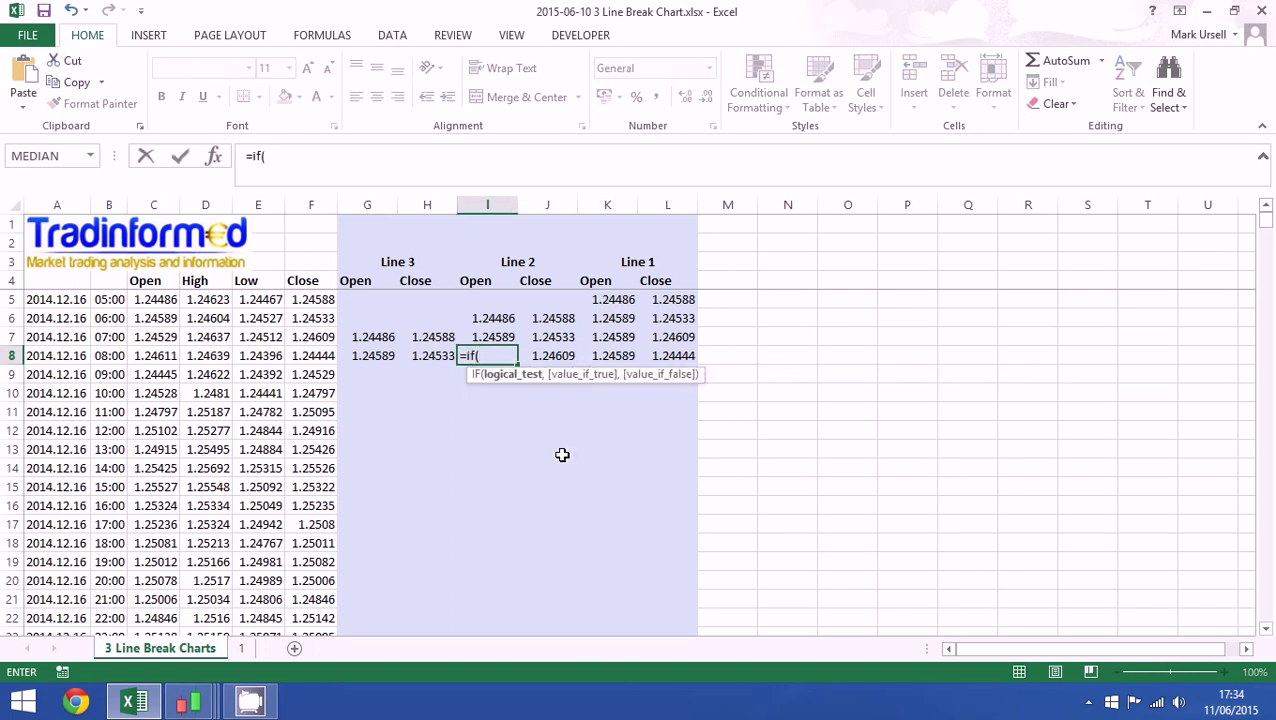
pyautogui.click(666, 355)
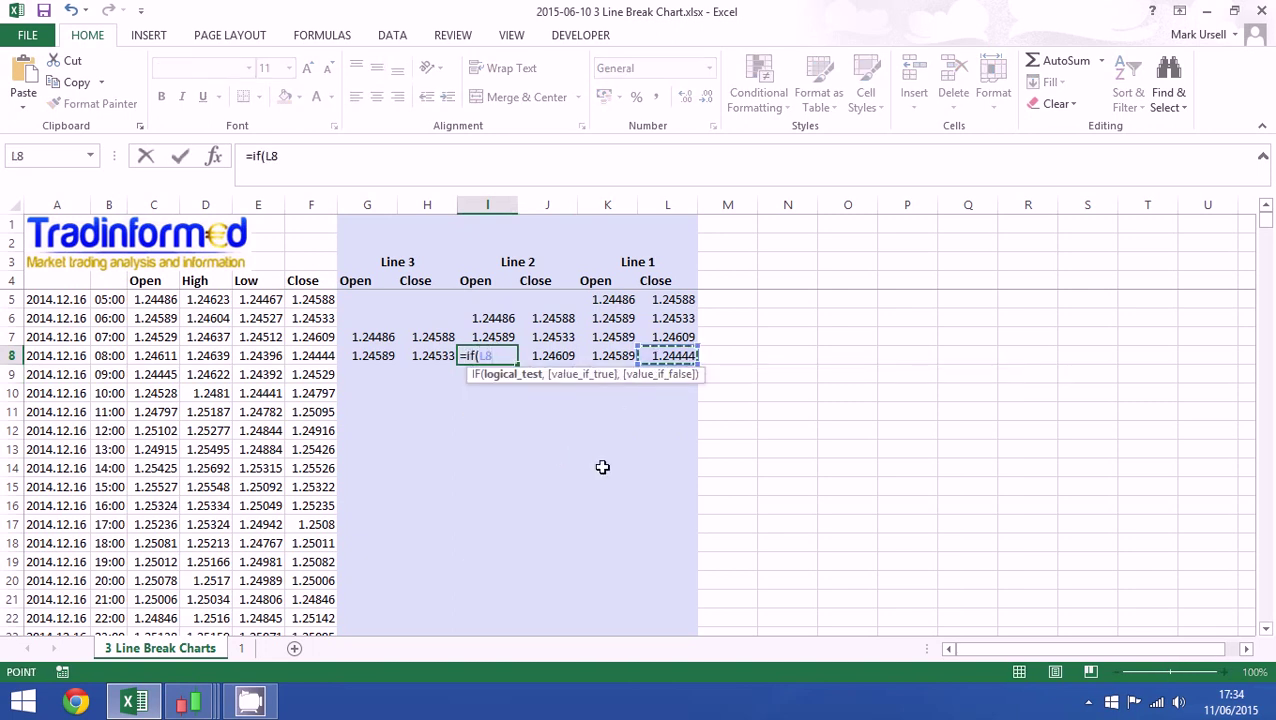
pyautogui.write('<>')
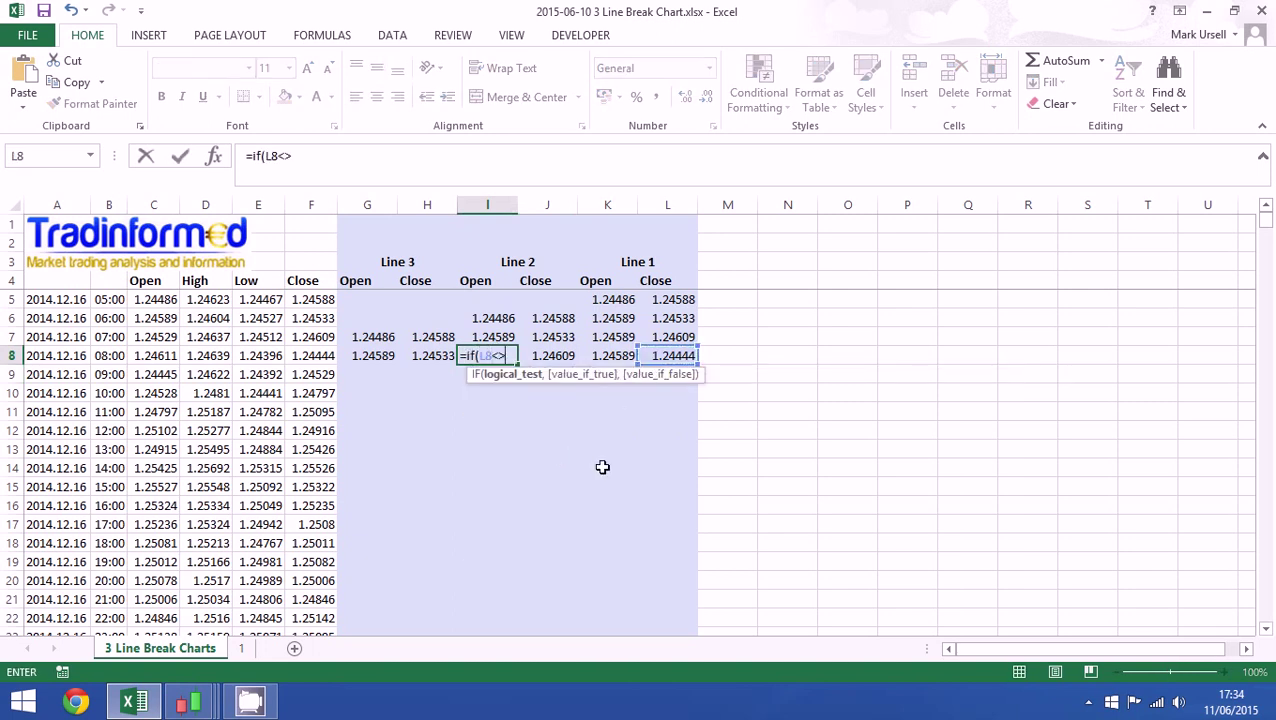
pyautogui.click(670, 336)
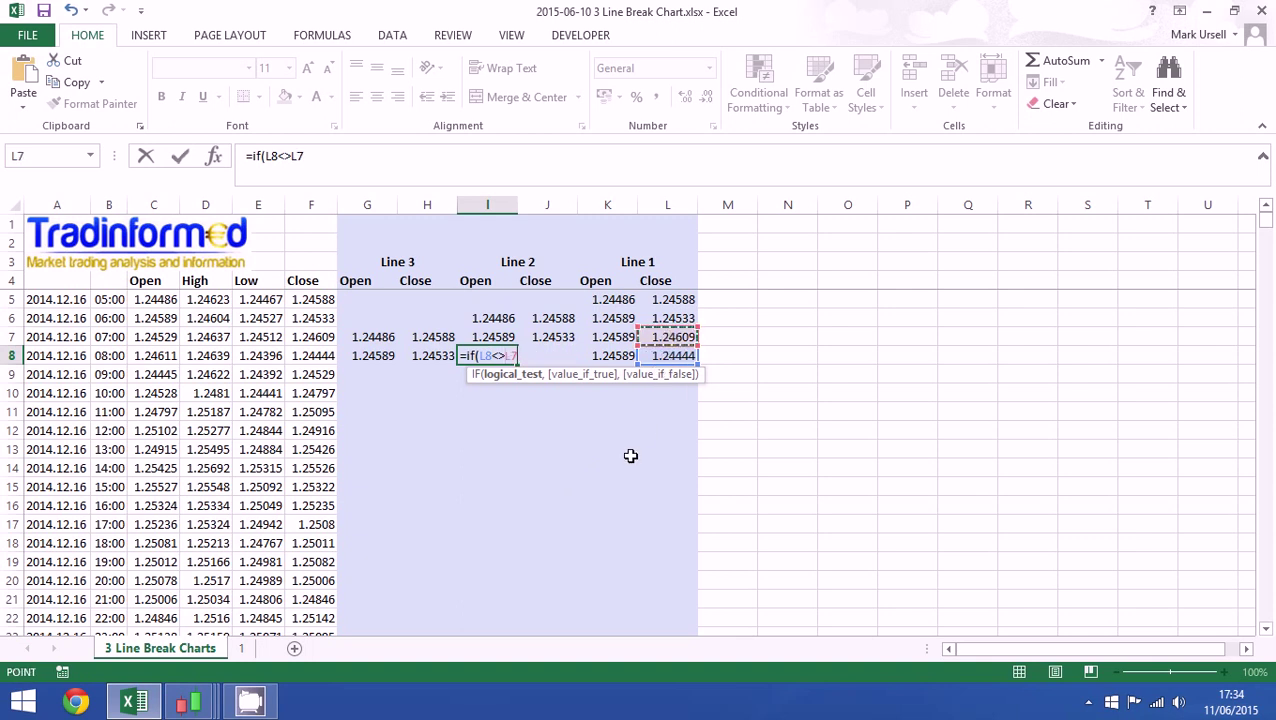
pyautogui.write(',')
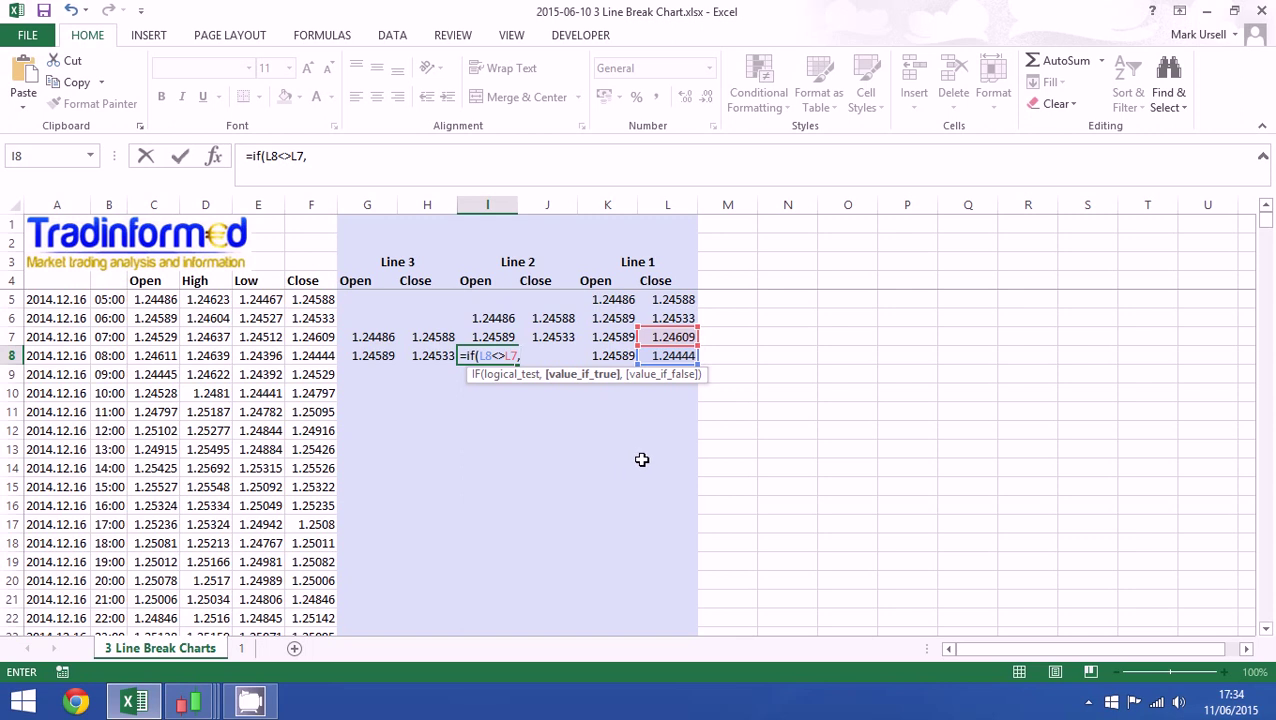
pyautogui.click(613, 337)
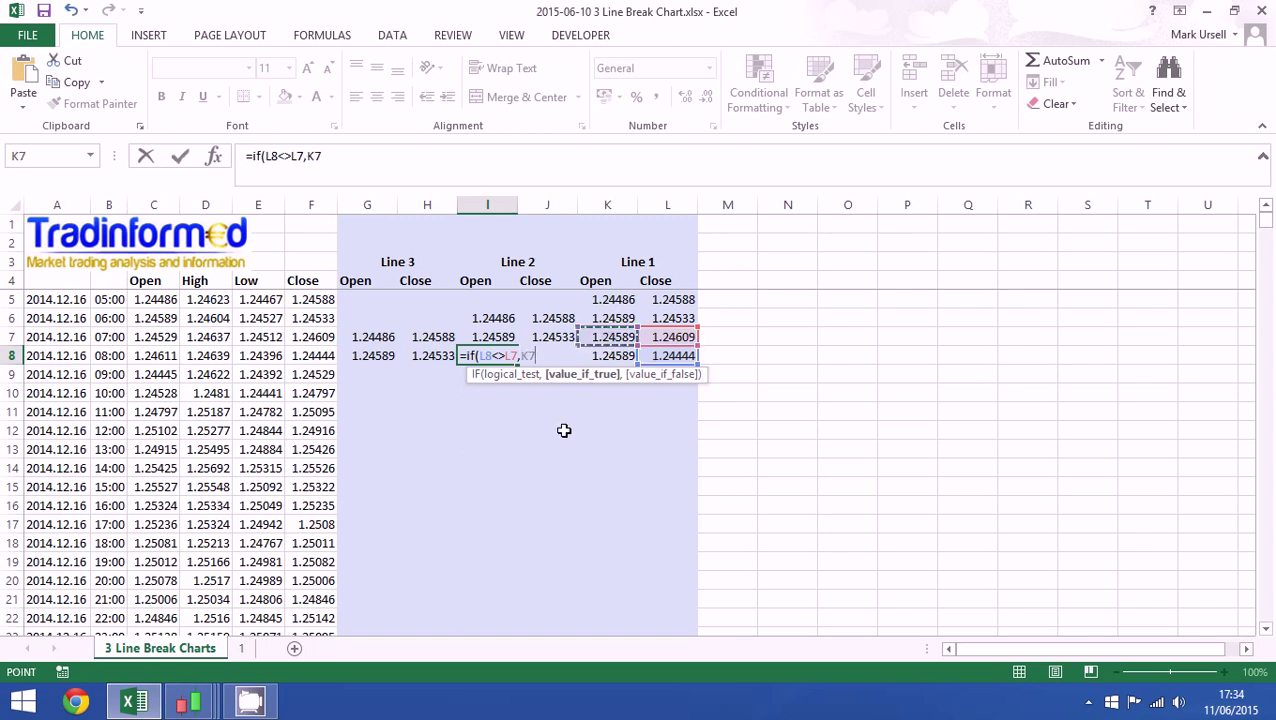
pyautogui.write(',')
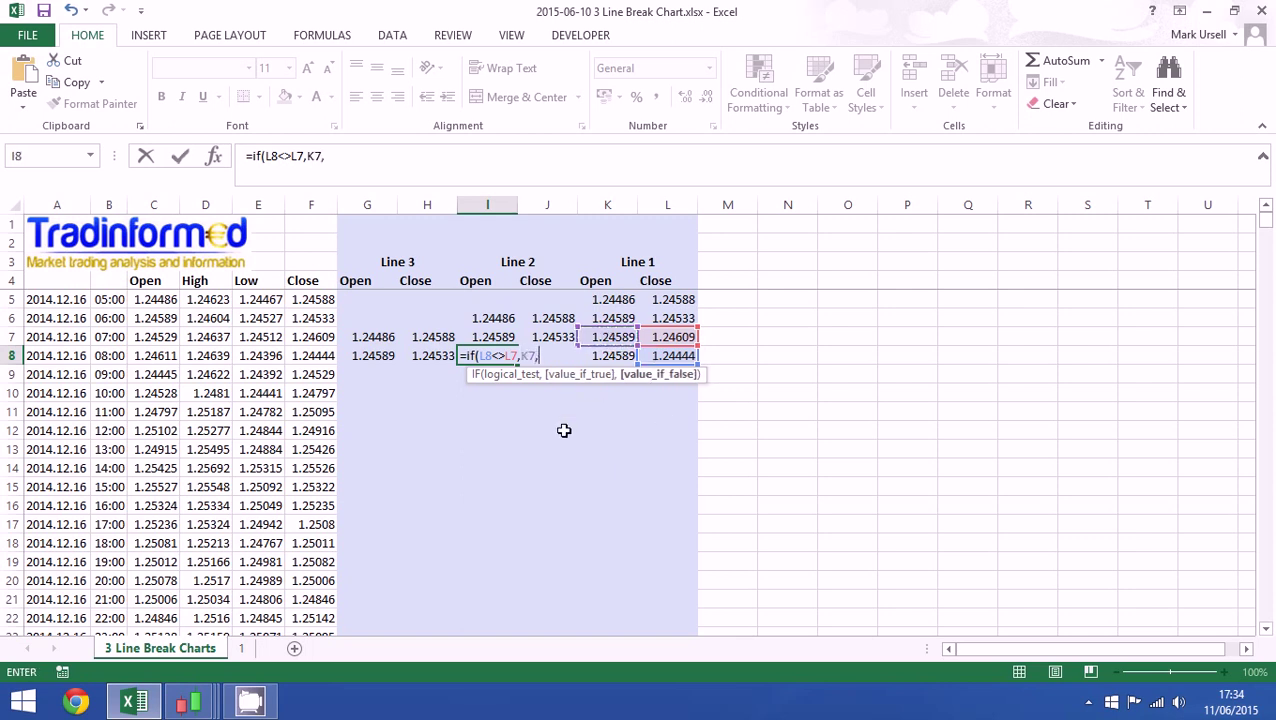
pyautogui.click(495, 337)
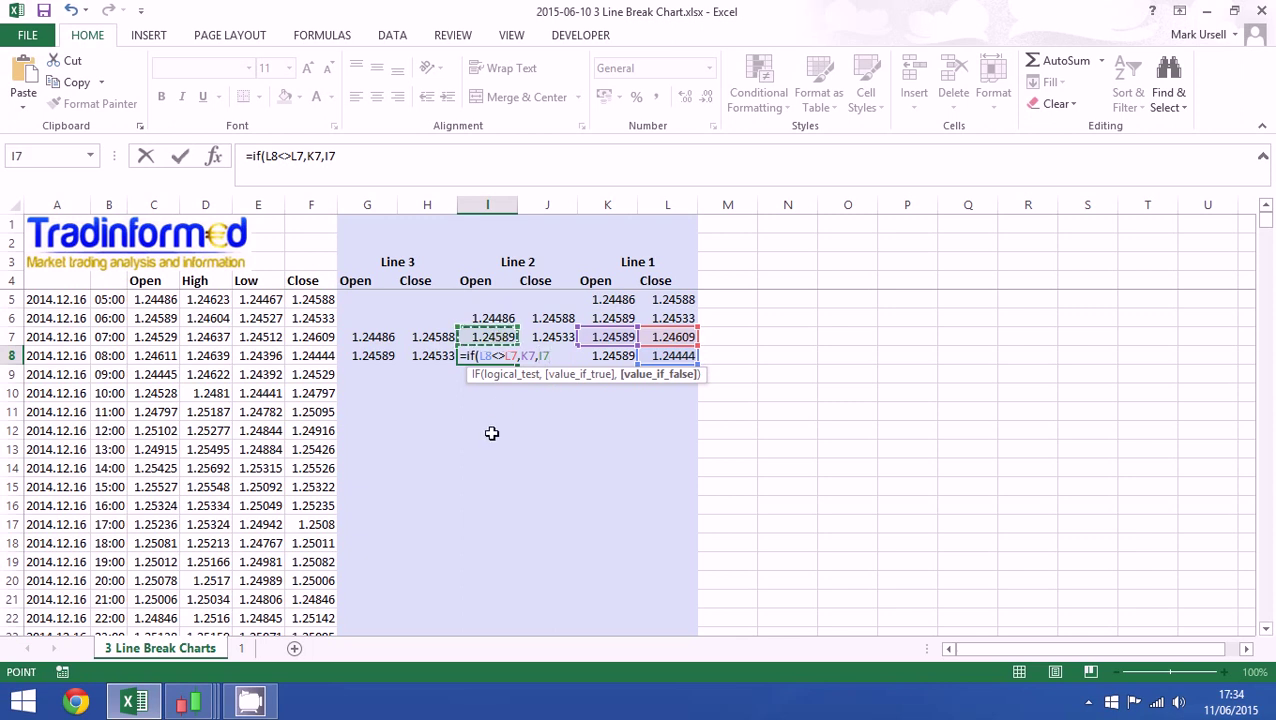
pyautogui.write(')')
pyautogui.press('Return')
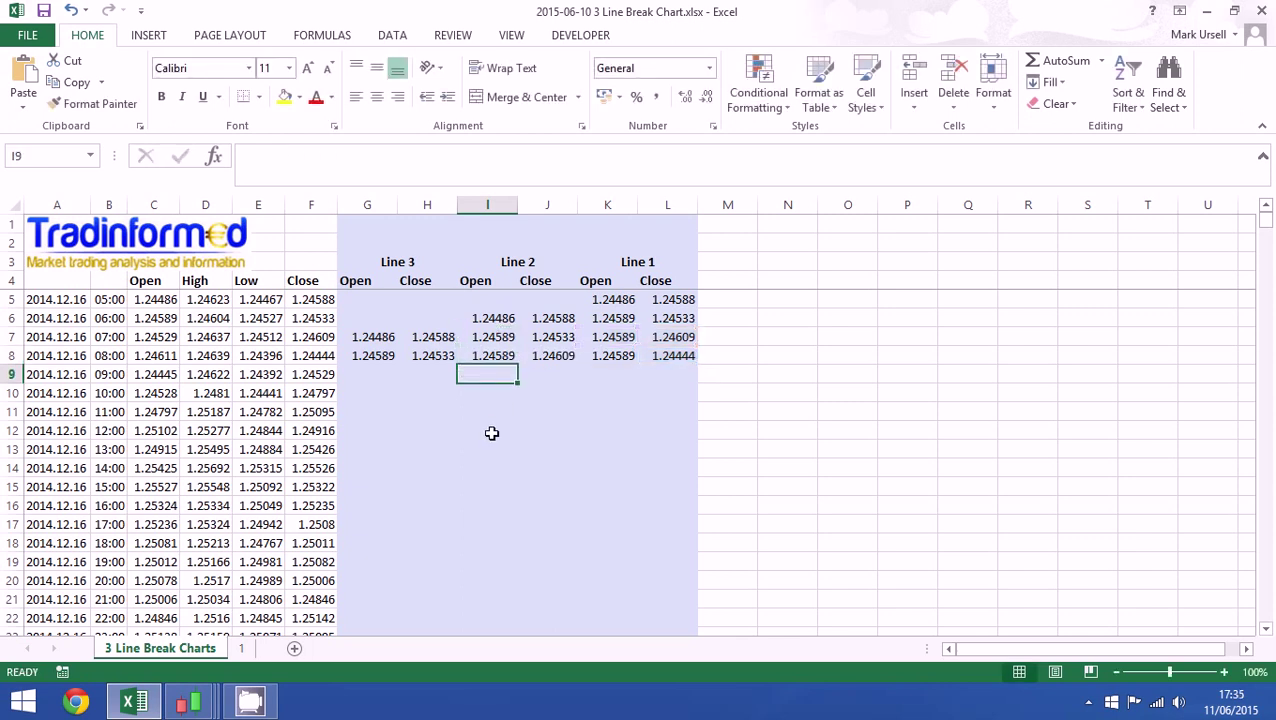
pyautogui.moveTo(495, 356); pyautogui.dragTo(691, 380)
# Enter the Line 3 Close formula =IF(J9<>J8,J8,H8) in cell H9
pyautogui.click(430, 374)
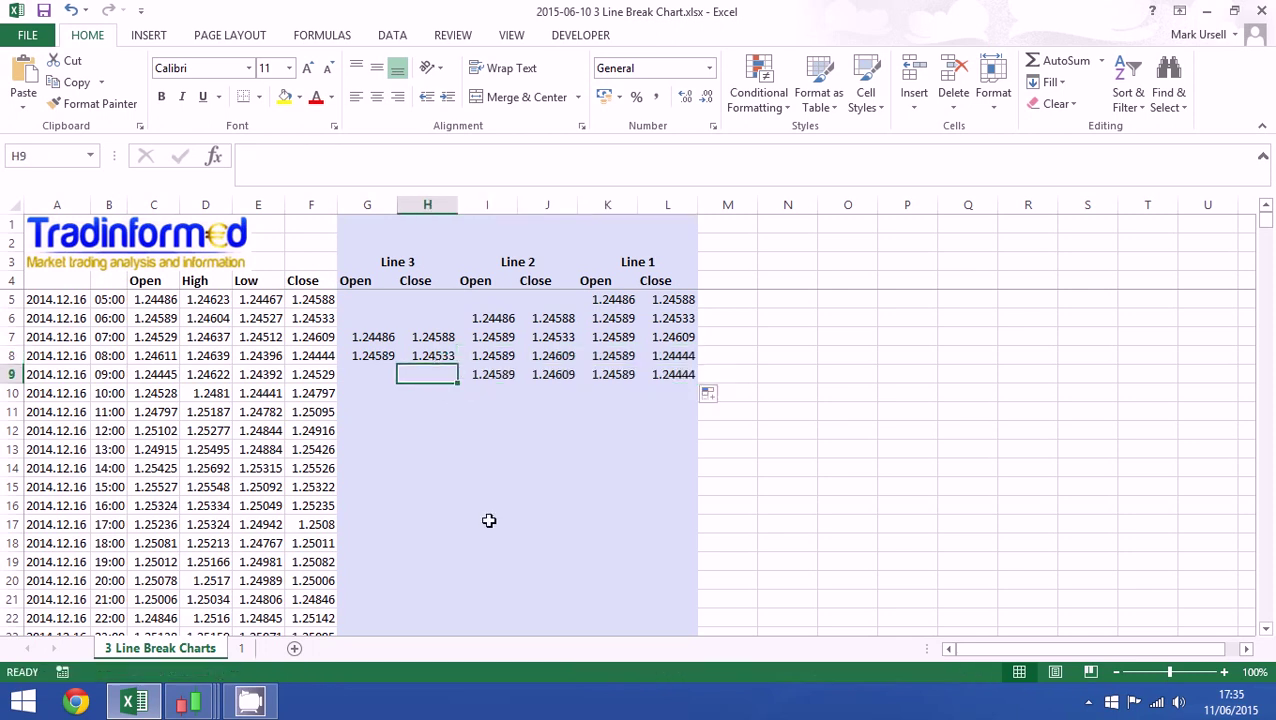
pyautogui.write('=if(')
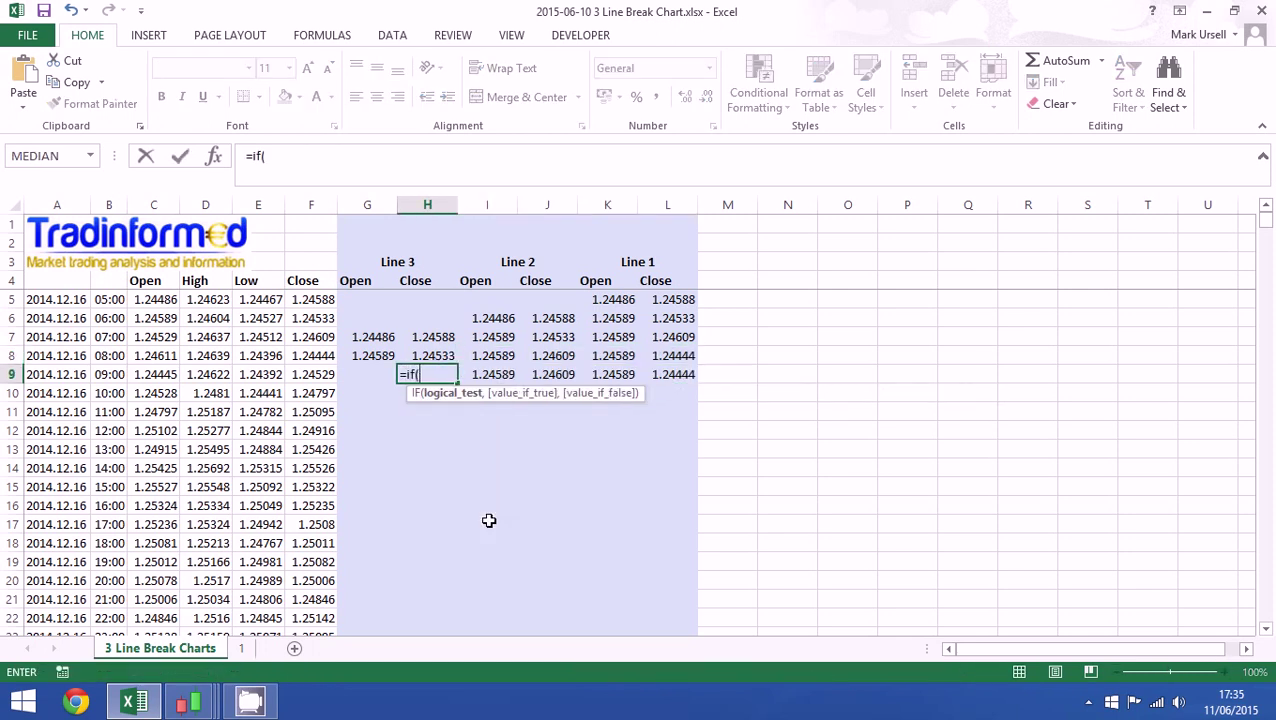
pyautogui.click(546, 372)
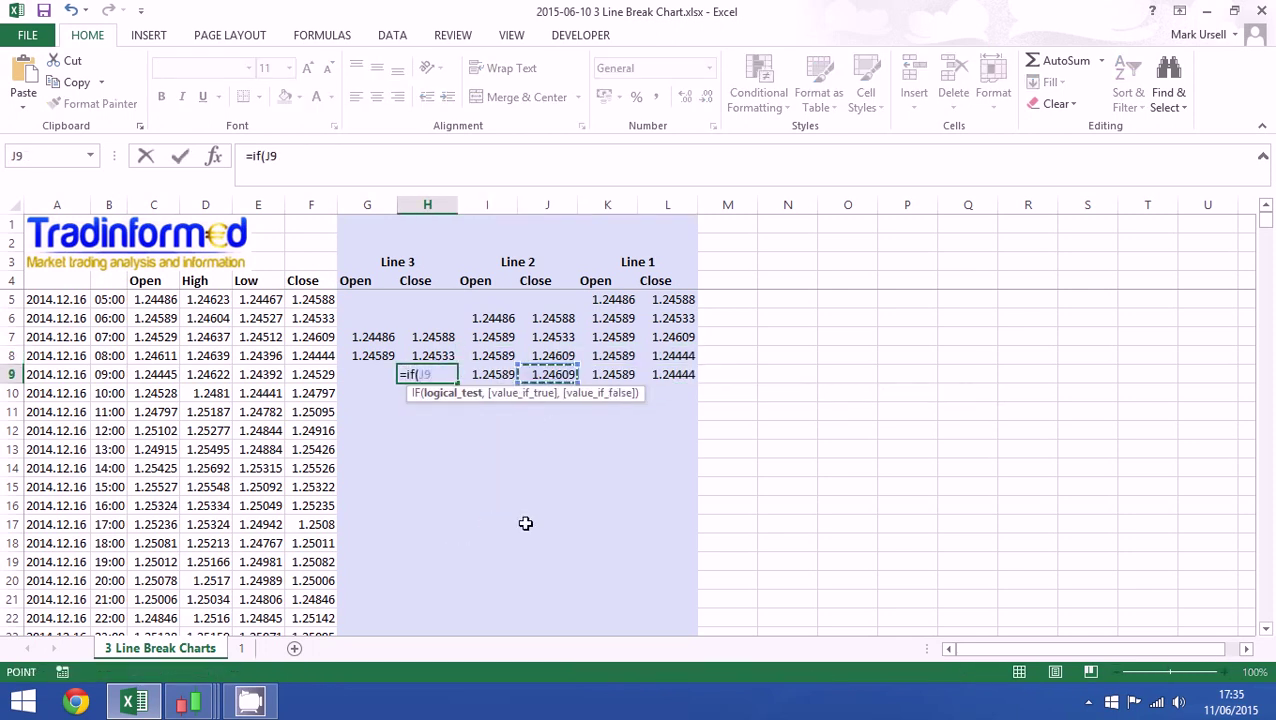
pyautogui.write('<>')
pyautogui.click(549, 355)
pyautogui.write(',')
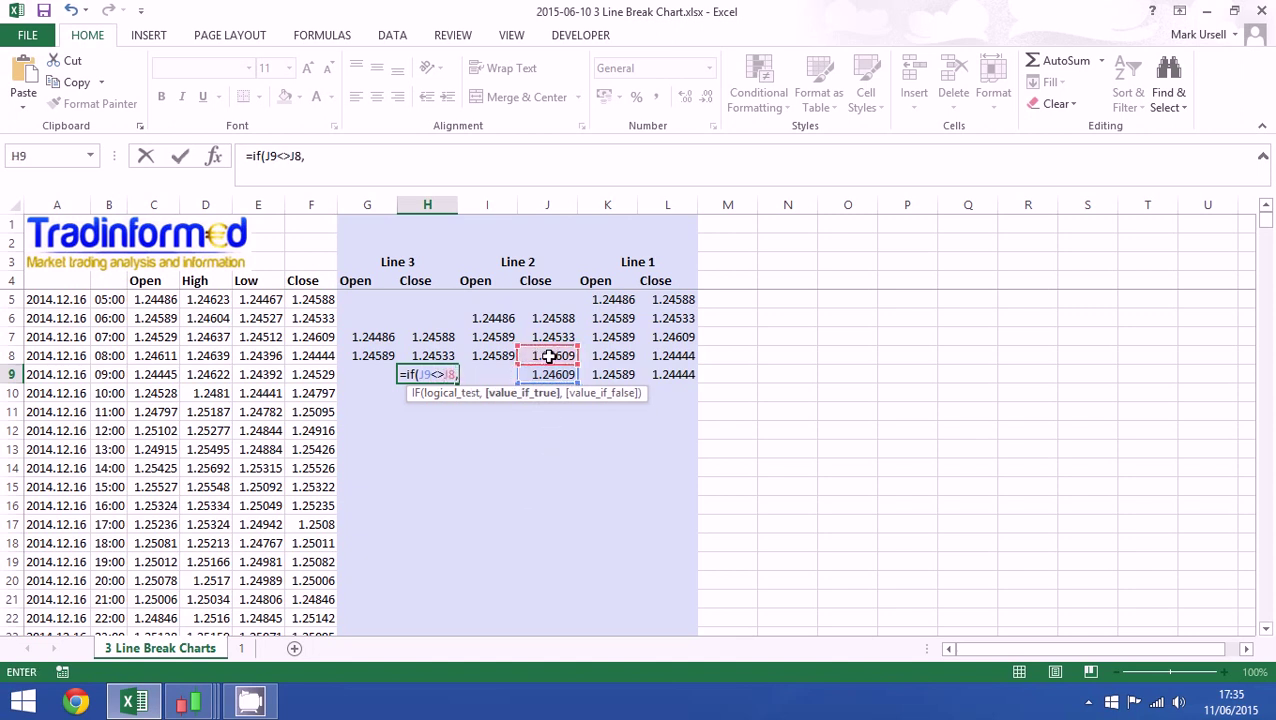
pyautogui.click(549, 355)
pyautogui.write(',')
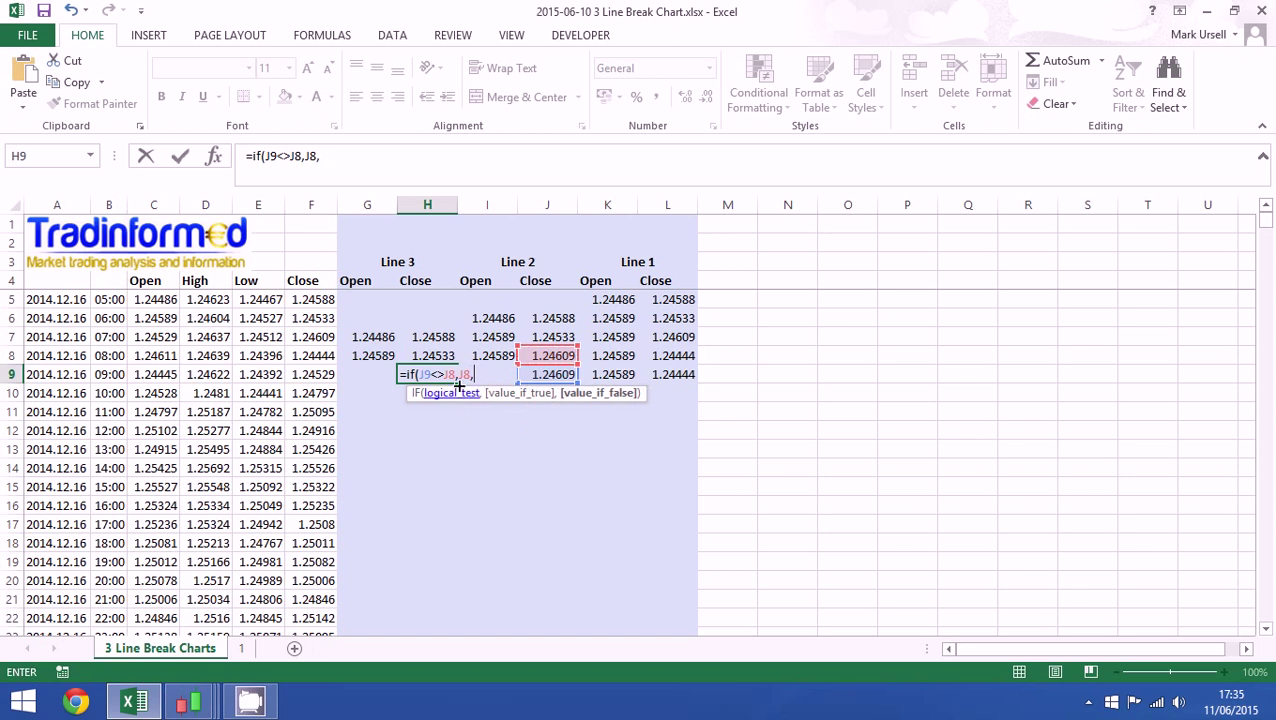
pyautogui.click(439, 356)
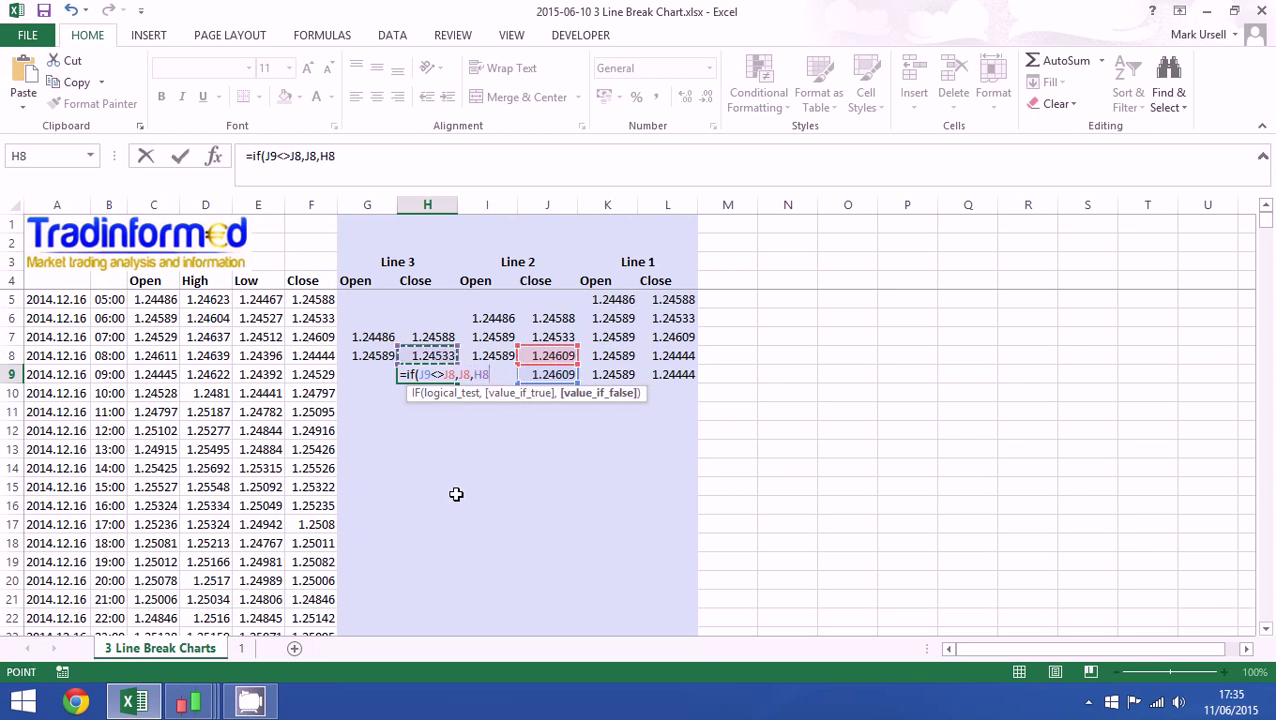
pyautogui.write(')')
pyautogui.press('Return')
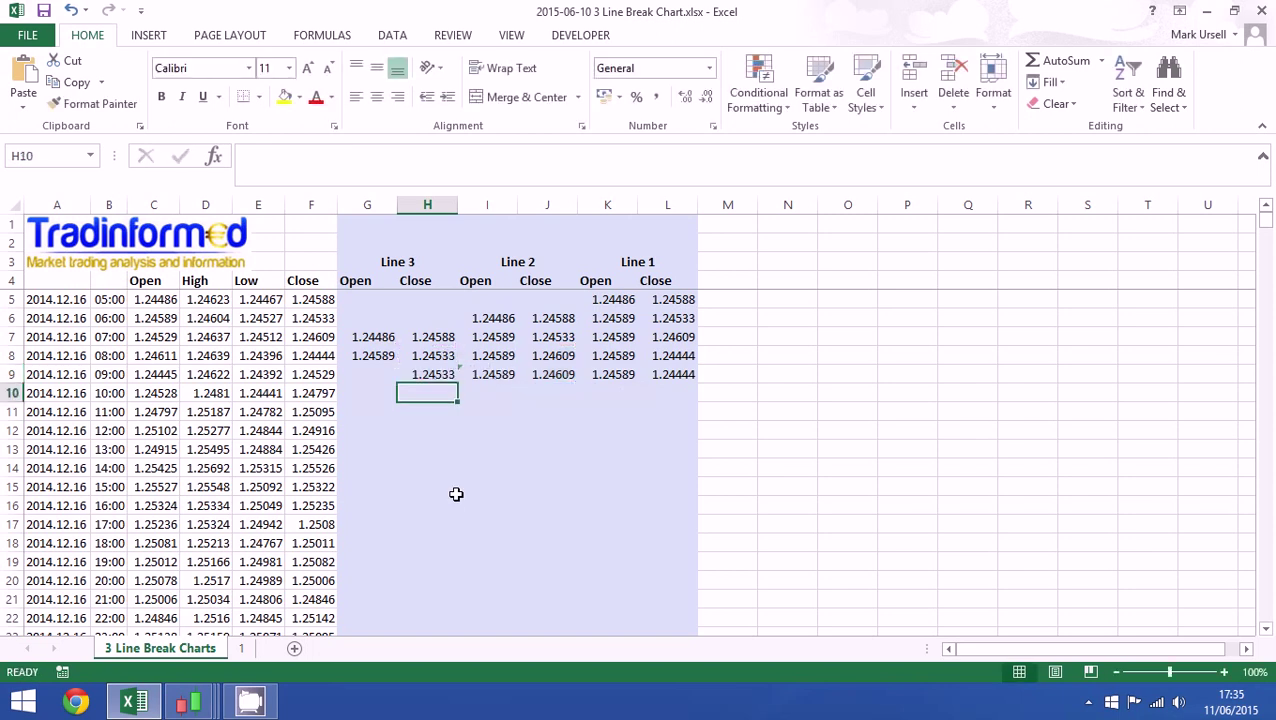
# Enter the Line 3 Open formula =IF(J9<>J8,I8,G8) in cell G9
pyautogui.click(366, 372)
pyautogui.write('=if(')
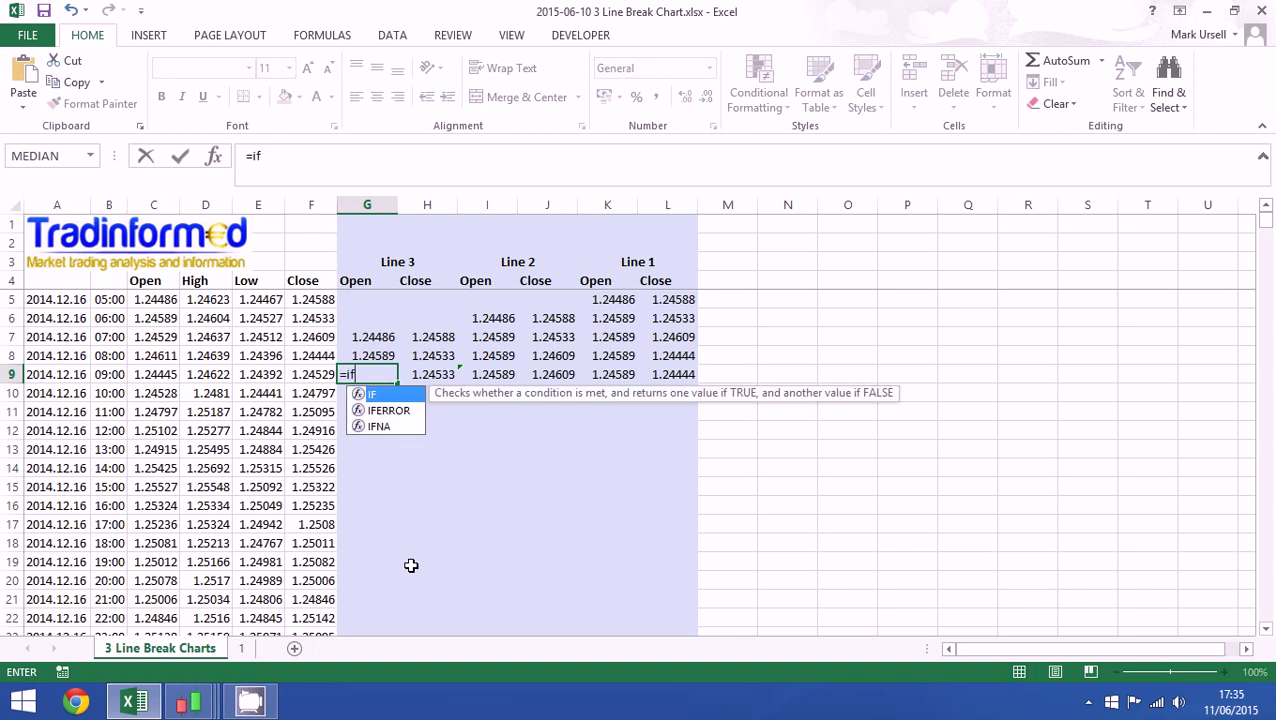
pyautogui.click(545, 374)
pyautogui.write('<>')
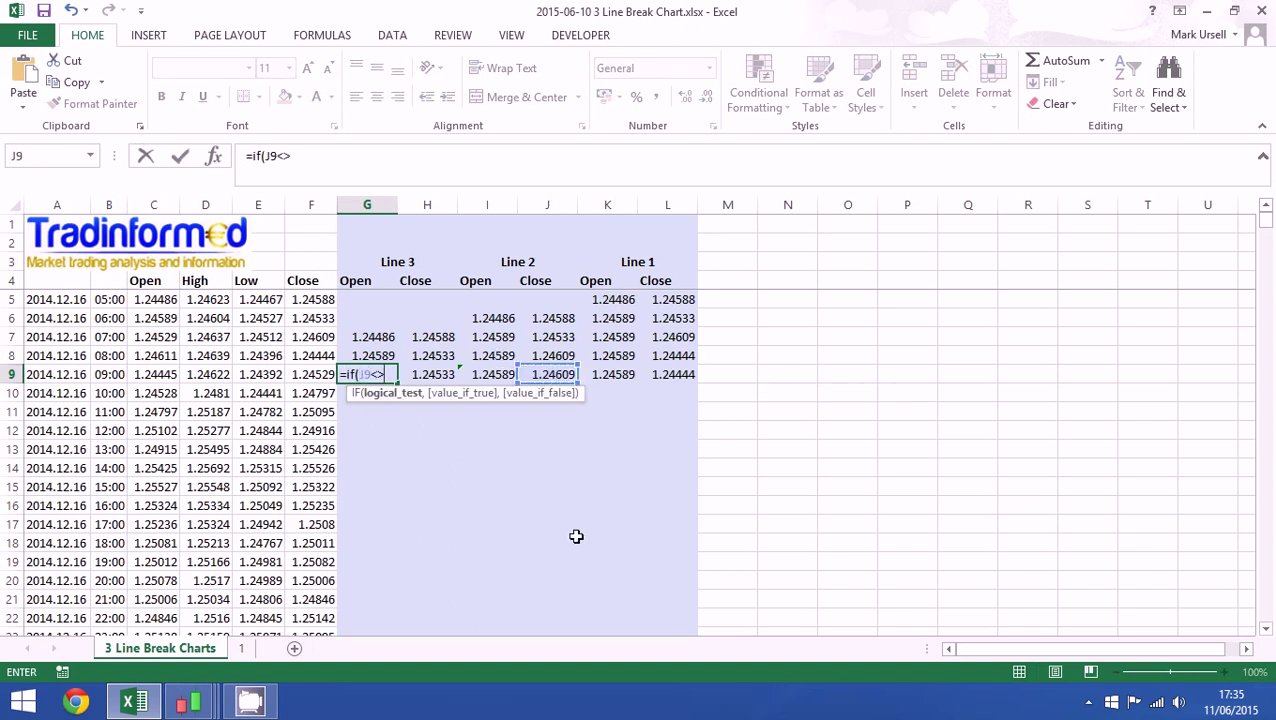
pyautogui.click(566, 353)
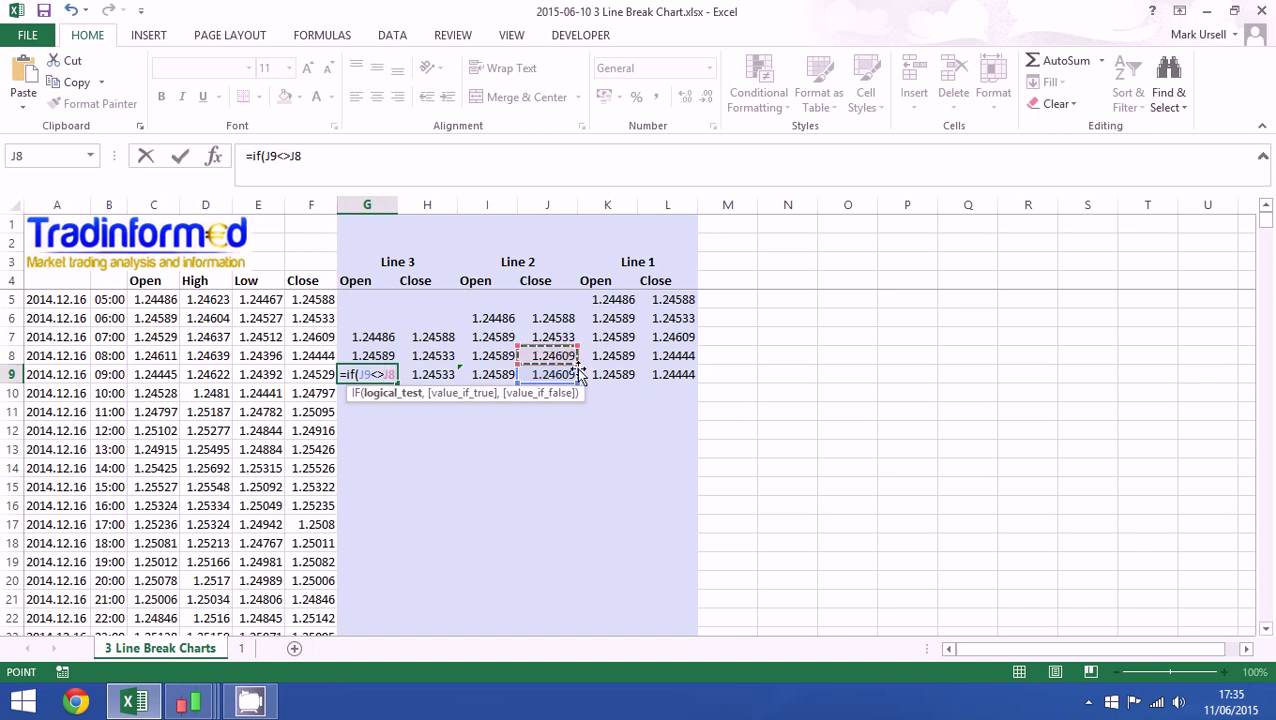
pyautogui.write(',')
pyautogui.click(490, 350)
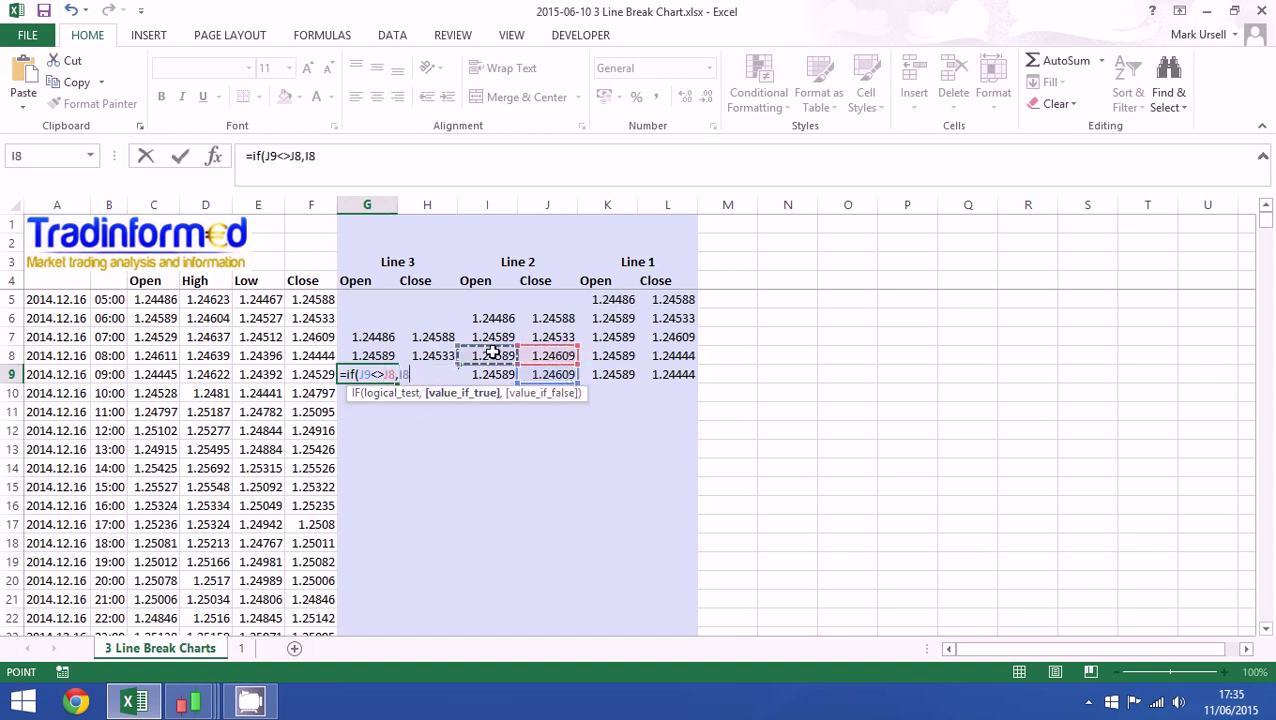
pyautogui.write(',')
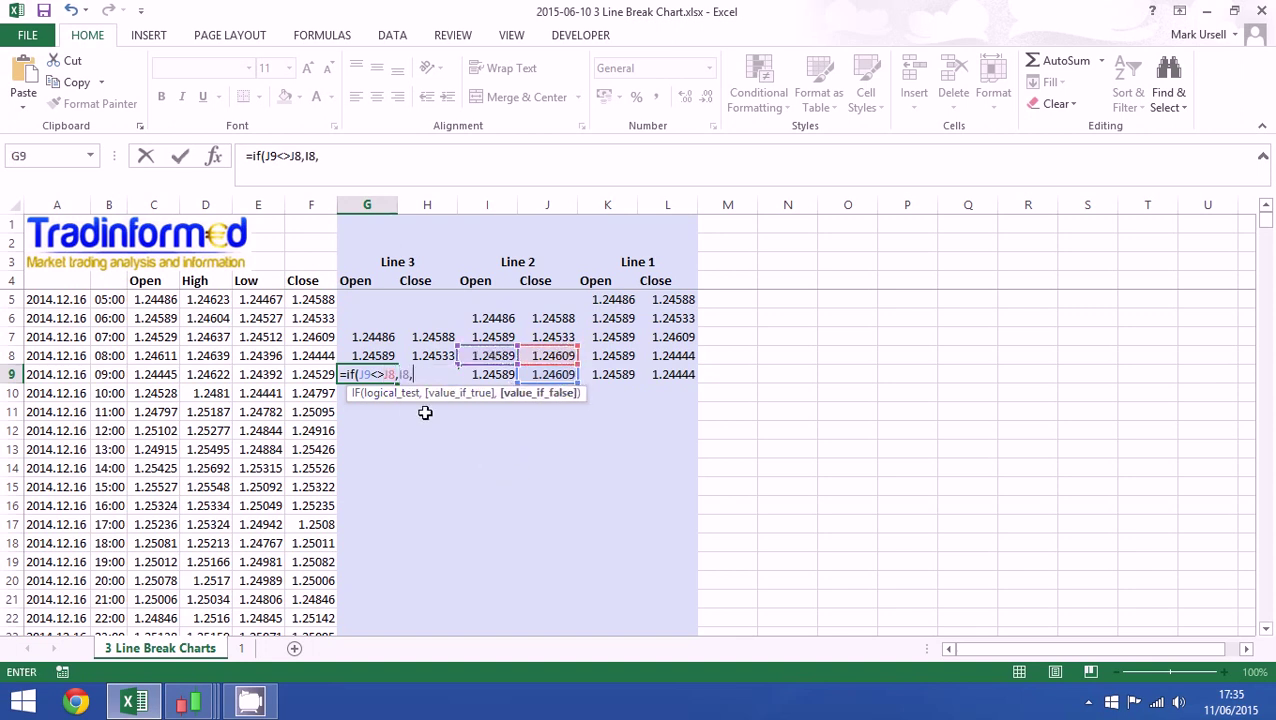
pyautogui.click(372, 354)
pyautogui.write(')')
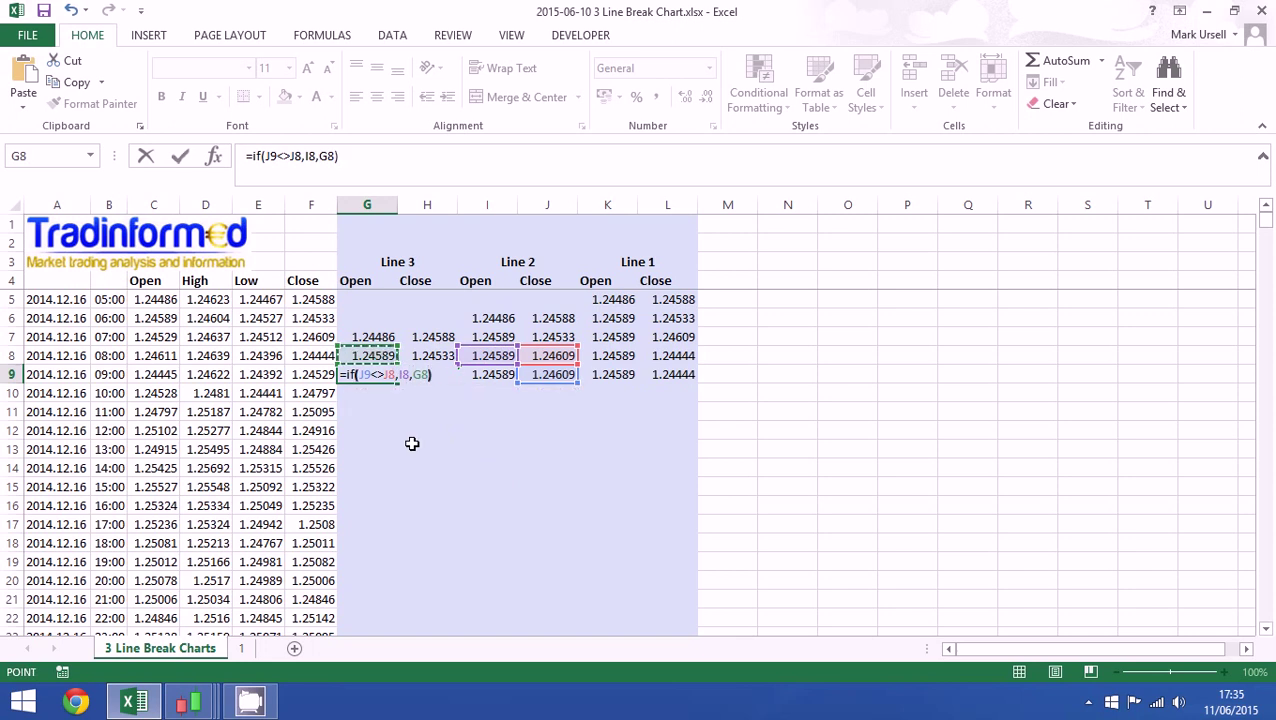
pyautogui.press('Return')
# Fill the row 9 formulas in G9:L9 down through the remaining price data rows
pyautogui.click(375, 374)
pyautogui.moveTo(397, 383); pyautogui.dragTo(665, 376)
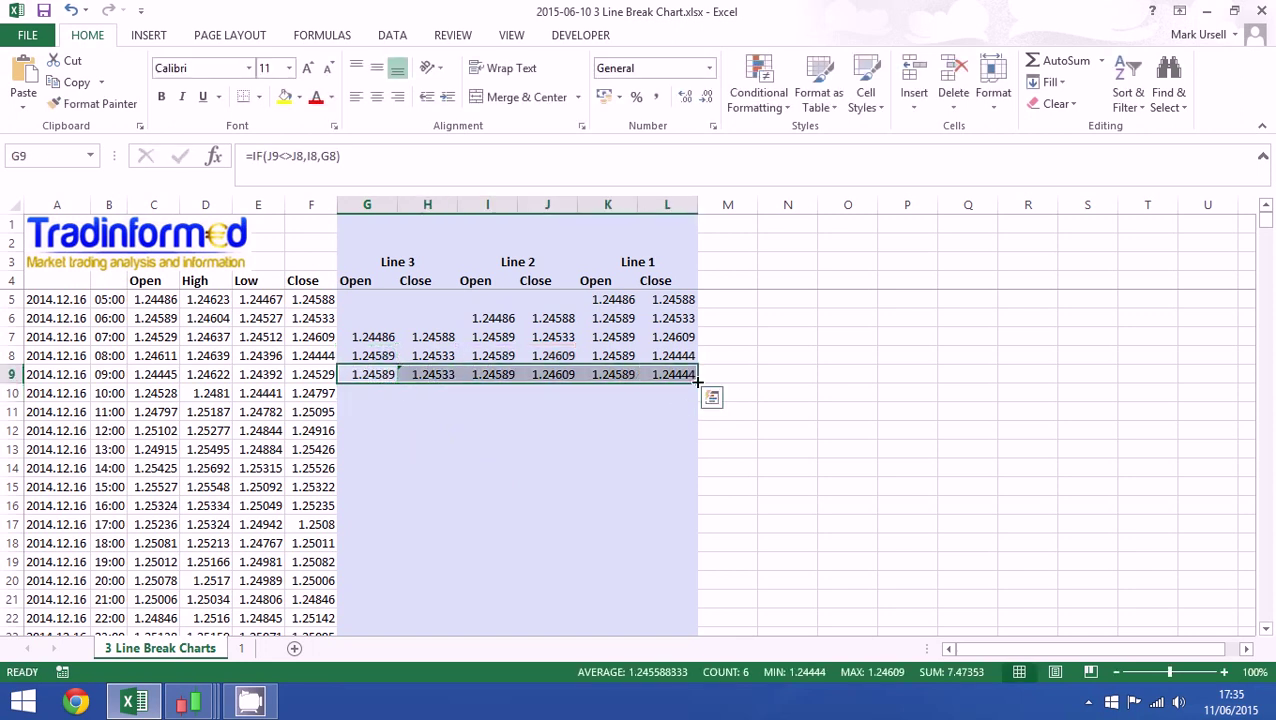
pyautogui.moveTo(368, 374); pyautogui.dragTo(692, 376)
pyautogui.doubleClick(698, 382)
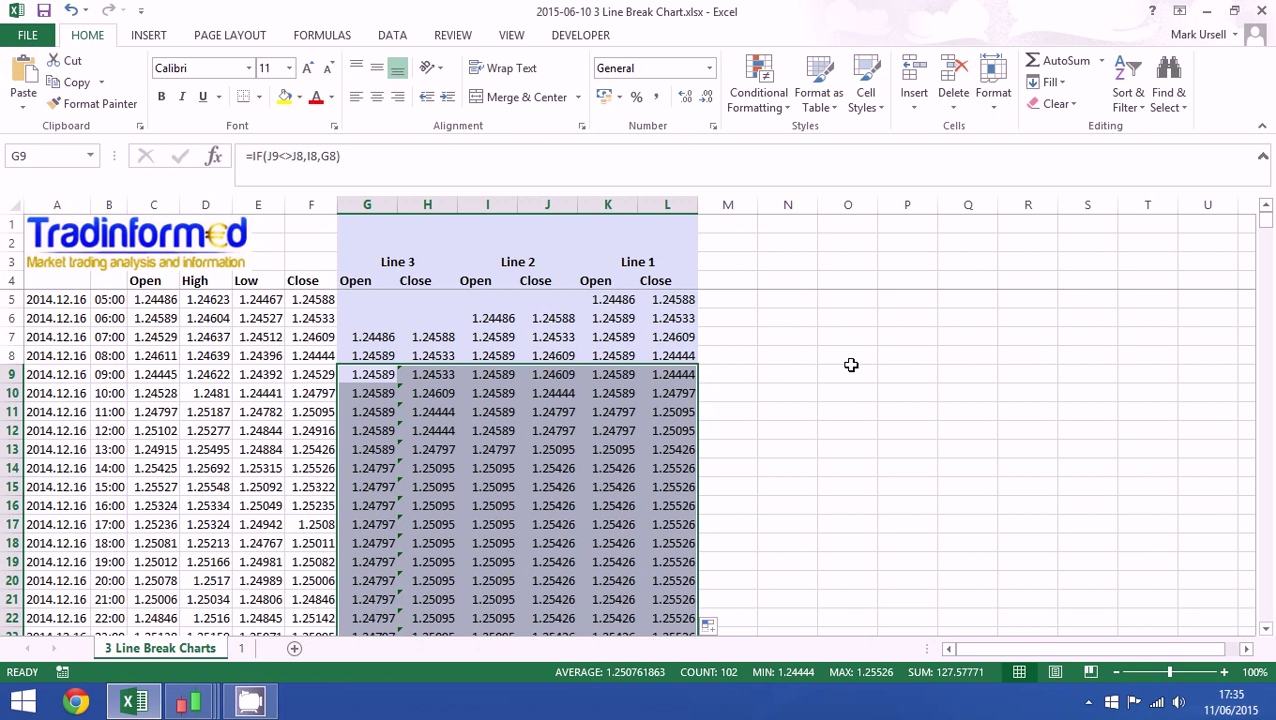
# Add a Greater Than conditional format to cell L7 comparing with the relative reference =L6, using Green Fill with Dark Green Text
pyautogui.click(669, 334)
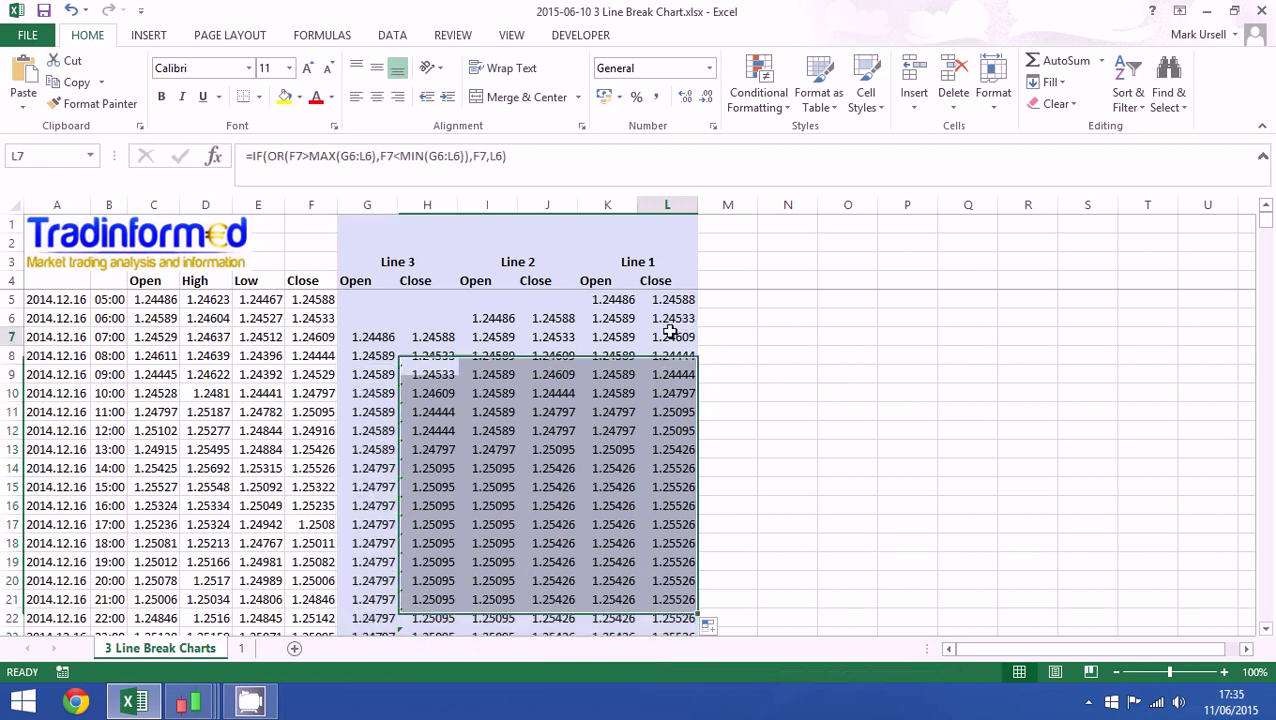
pyautogui.click(759, 88)
pyautogui.moveTo(798, 140)
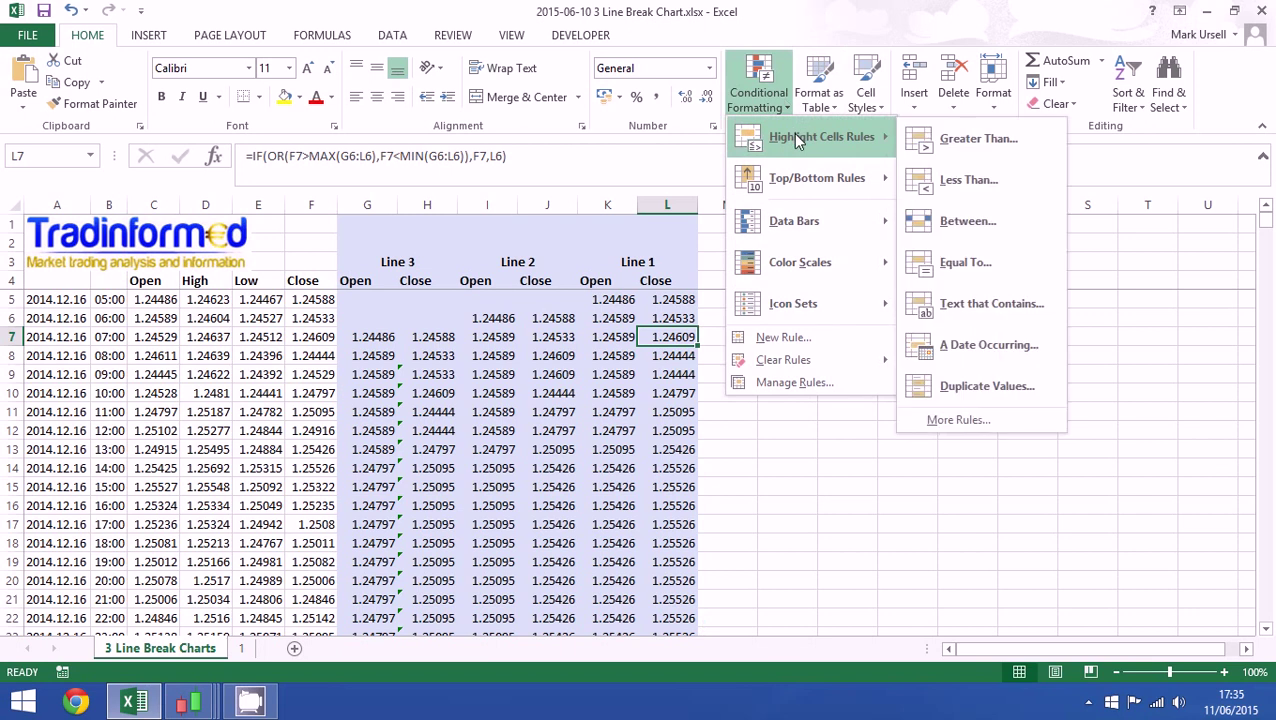
pyautogui.click(970, 148)
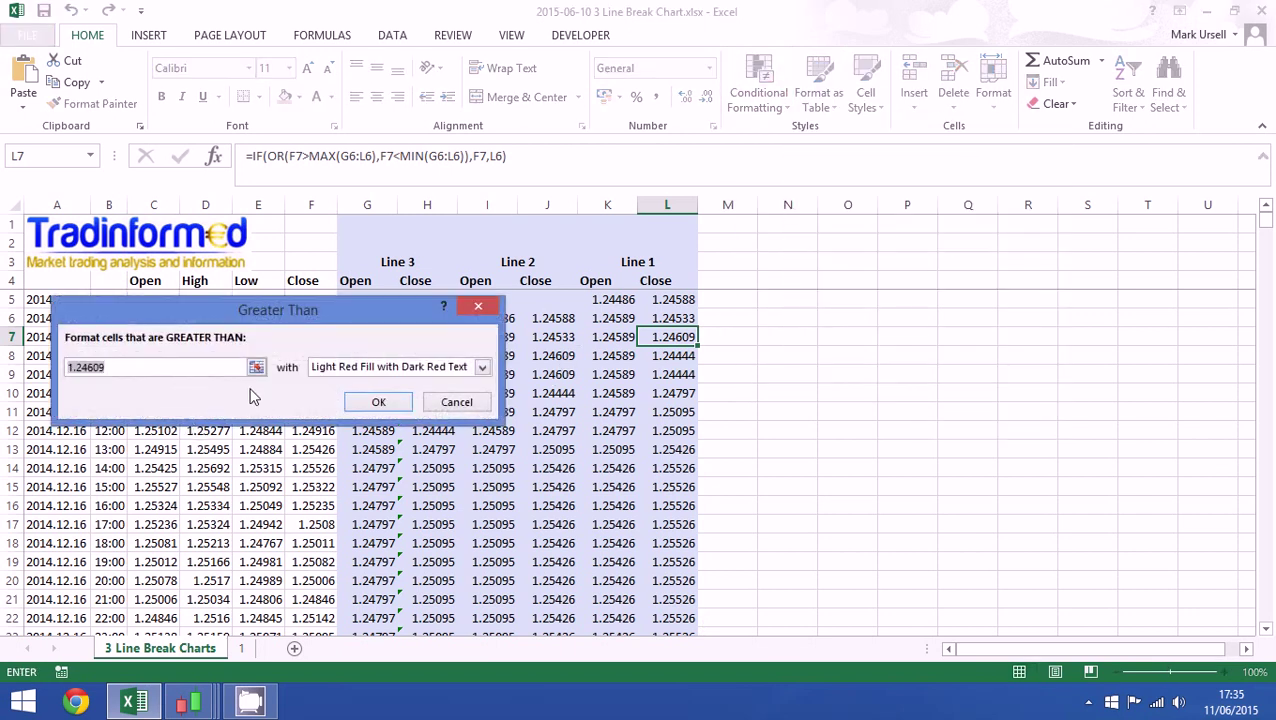
pyautogui.click(667, 318)
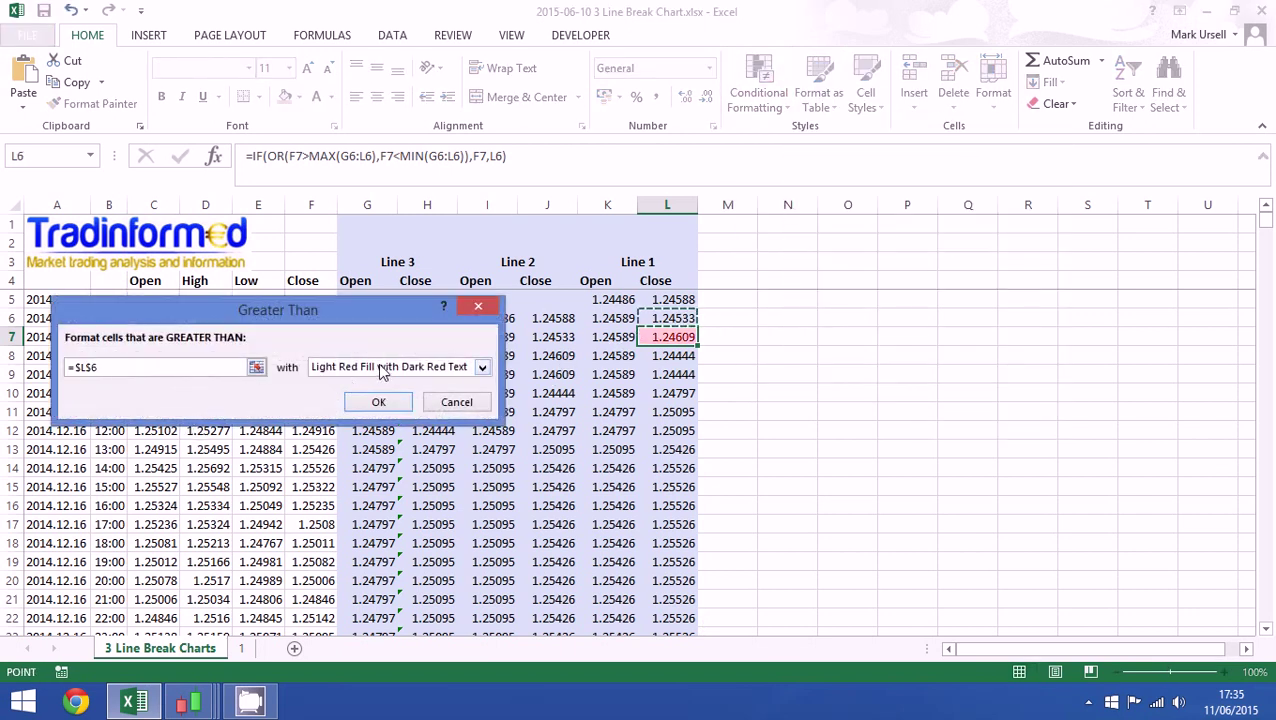
pyautogui.press('F4')
pyautogui.press('F4')
pyautogui.press('F4')
pyautogui.click(457, 368)
pyautogui.click(421, 417)
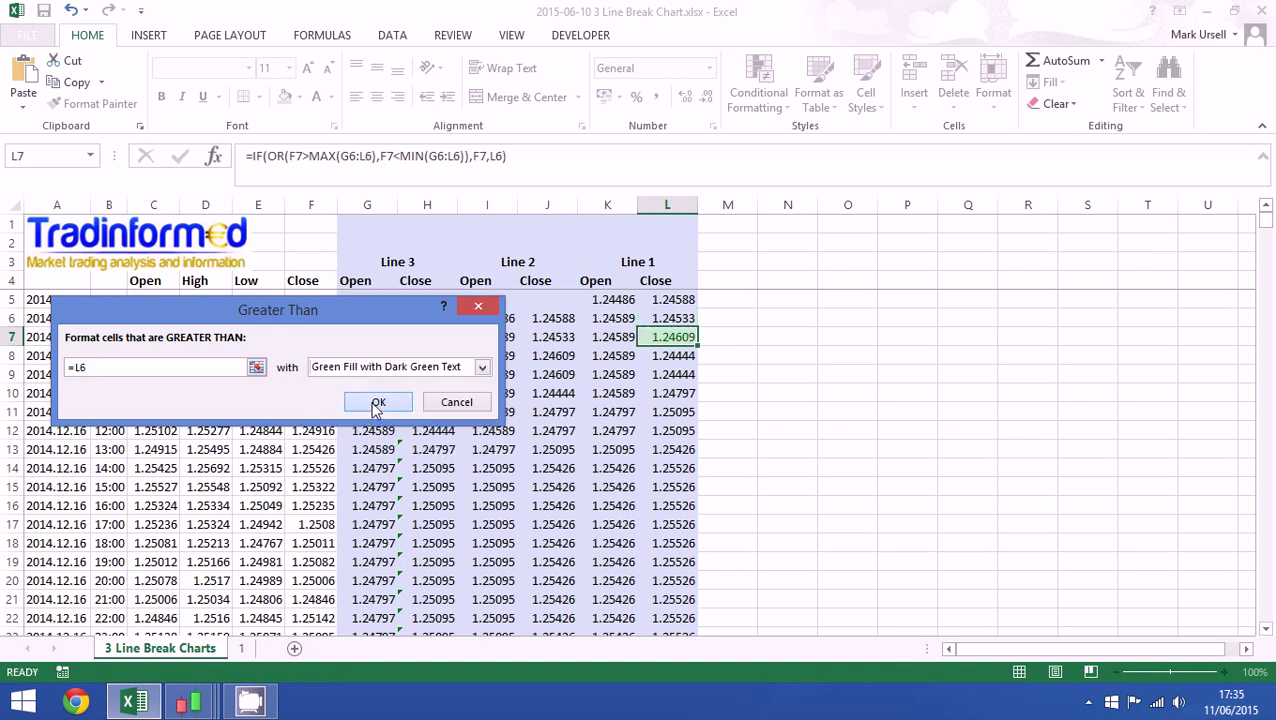
pyautogui.click(376, 404)
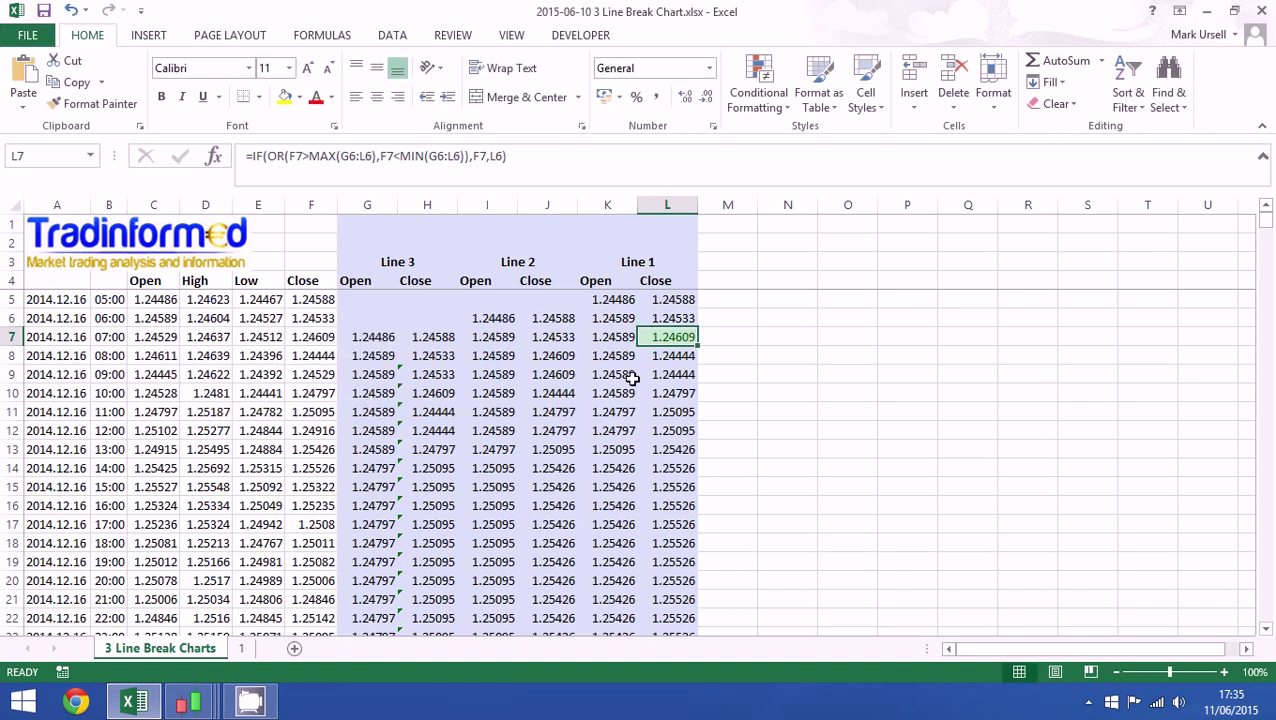